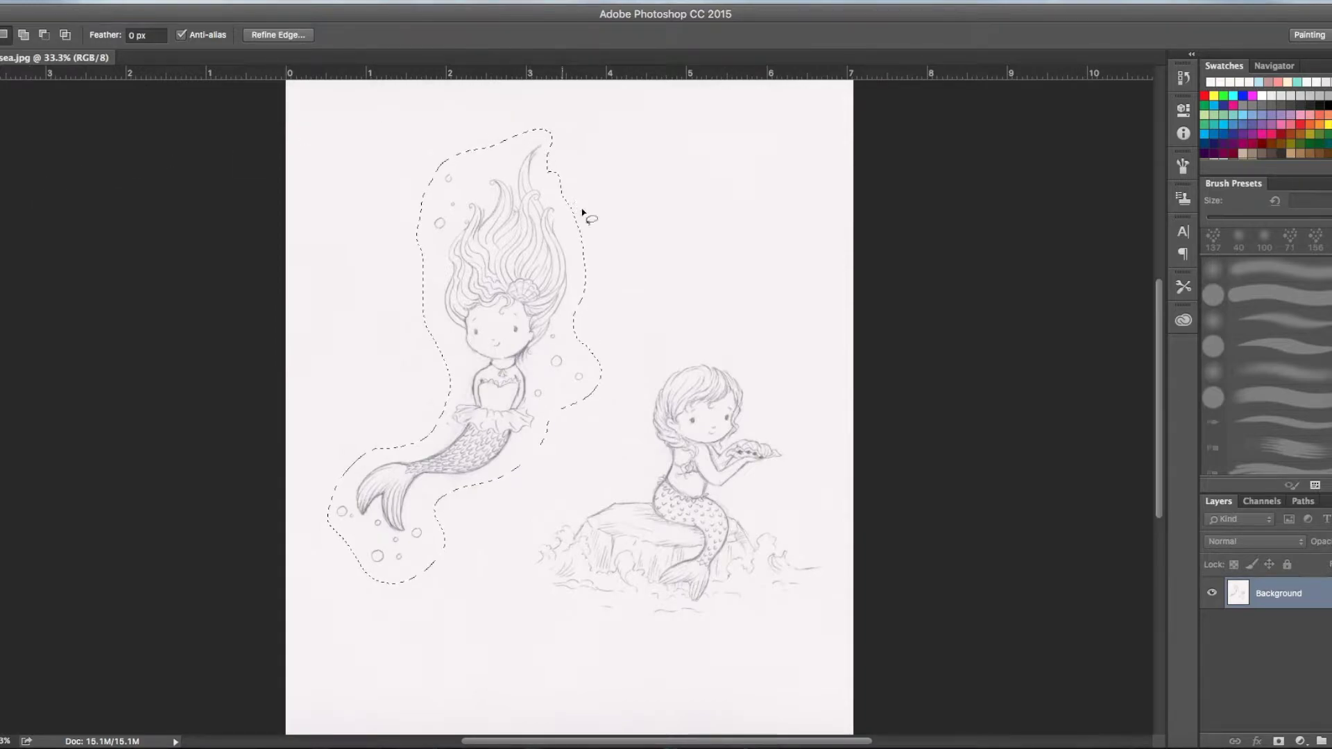
Select the swimming mermaid and her bubbles with a loose freehand outline and copy the selection.
{"action": "mouse_move", "coordinate": [568, 176]}
{"action": "left_mouse_down"}
{"action": "mouse_move", "coordinate": [556, 145]}
{"action": "mouse_move", "coordinate": [526, 128]}
{"action": "mouse_move", "coordinate": [440, 167]}
{"action": "mouse_move", "coordinate": [418, 209]}
{"action": "mouse_move", "coordinate": [425, 311]}
{"action": "mouse_move", "coordinate": [446, 364]}
{"action": "mouse_move", "coordinate": [432, 413]}
{"action": "mouse_move", "coordinate": [329, 481]}
{"action": "mouse_move", "coordinate": [330, 529]}
{"action": "mouse_move", "coordinate": [368, 580]}
{"action": "mouse_move", "coordinate": [444, 572]}
{"action": "mouse_move", "coordinate": [441, 512]}
{"action": "mouse_move", "coordinate": [505, 481]}
{"action": "mouse_move", "coordinate": [575, 414]}
{"action": "mouse_move", "coordinate": [599, 362]}
{"action": "mouse_move", "coordinate": [577, 313]}
{"action": "mouse_move", "coordinate": [585, 243]}
{"action": "mouse_move", "coordinate": [561, 175]}
{"action": "left_mouse_up"}
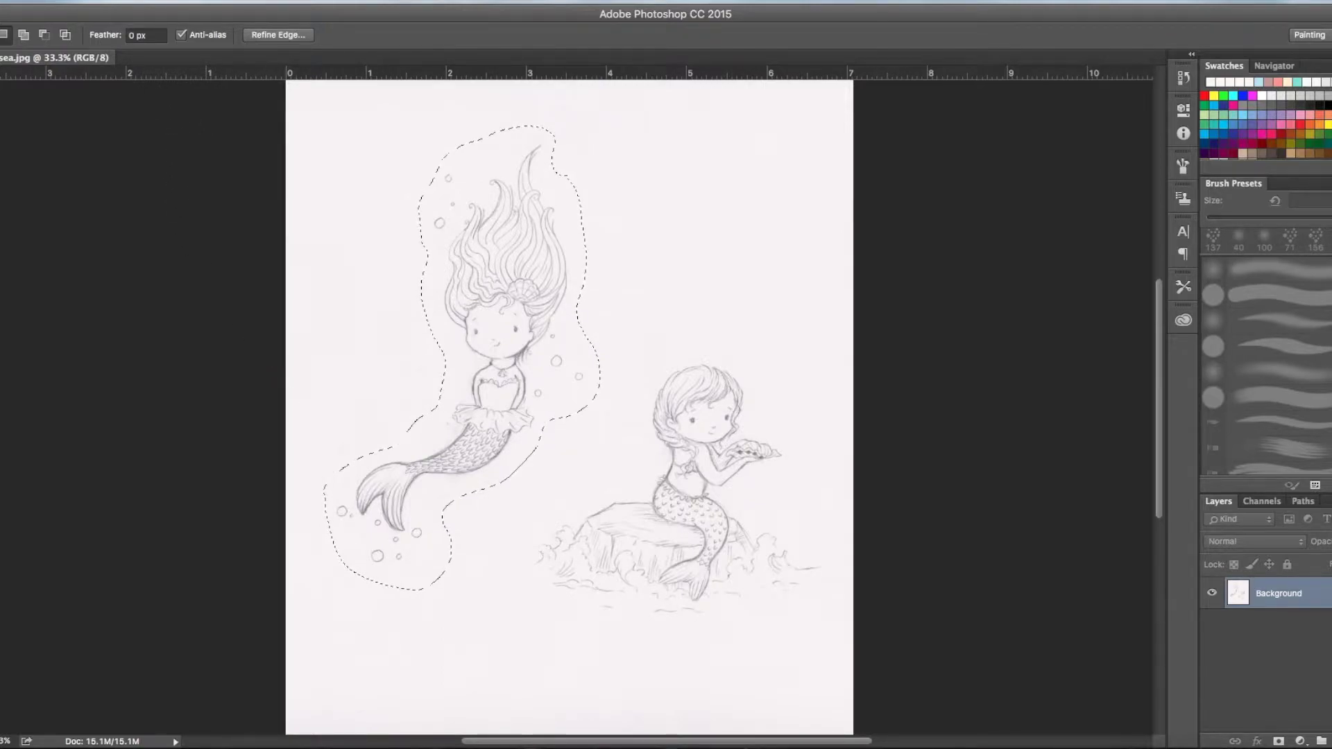
{"action": "left_click", "coordinate": [25, 0]}
{"action": "left_click", "coordinate": [40, 2]}
Create a new 8 x 8 inch document at 300 pixels/inch in CMYK Color with a white background.
{"action": "key", "text": "super+n"}
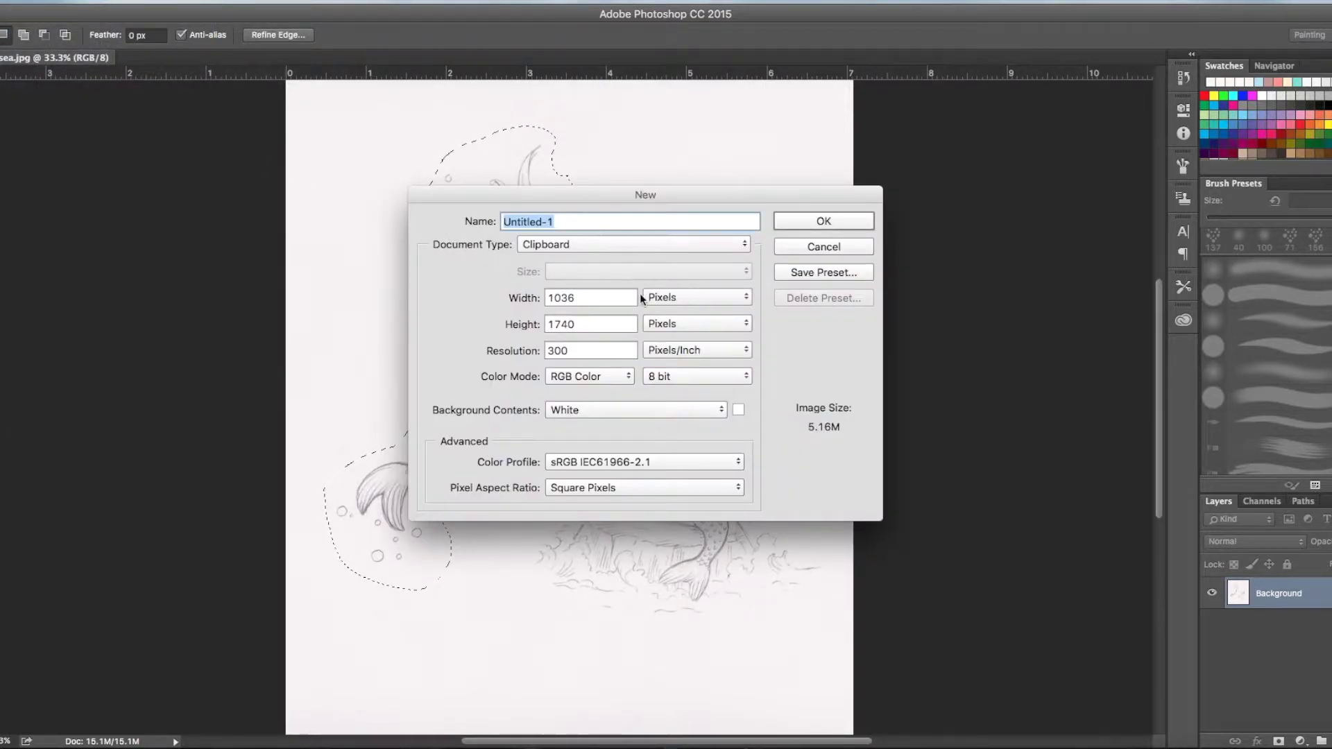
{"action": "left_click", "coordinate": [645, 297]}
{"action": "left_click", "coordinate": [676, 310]}
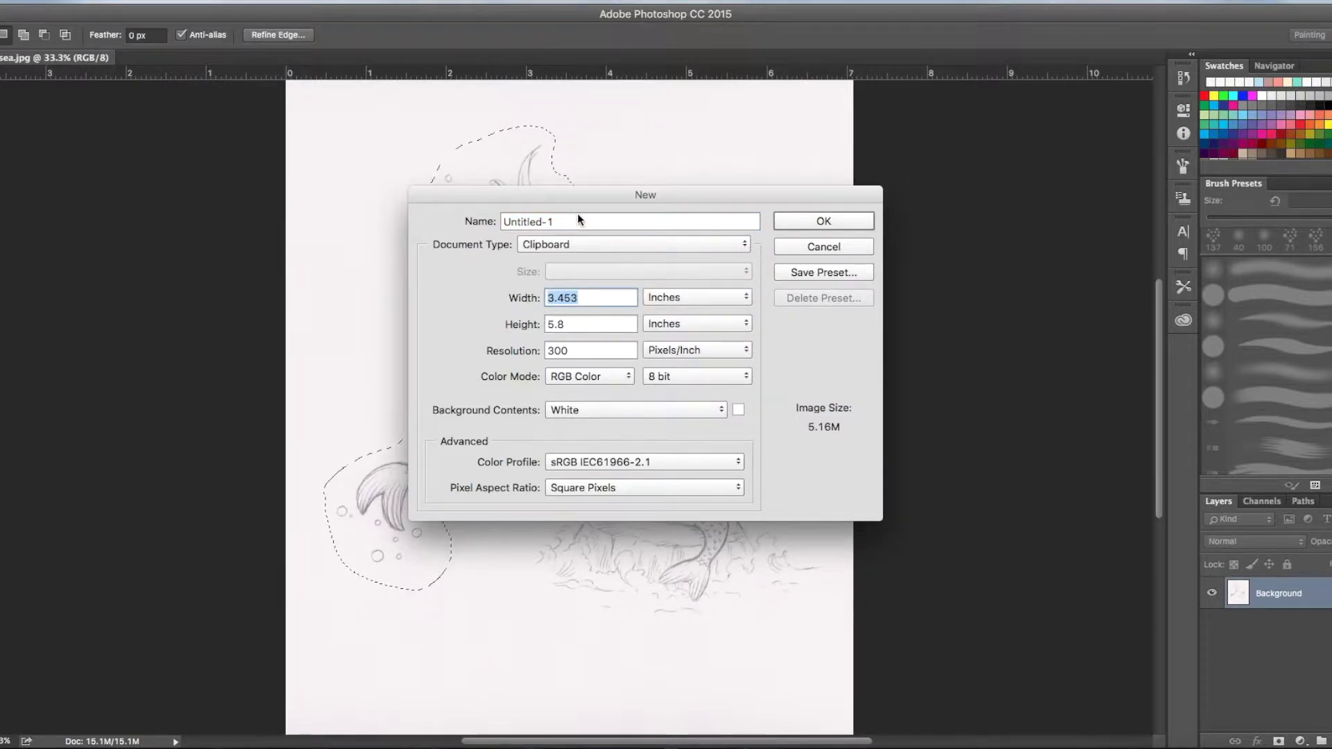
{"action": "type", "text": "8"}
{"action": "key", "text": "Tab"}
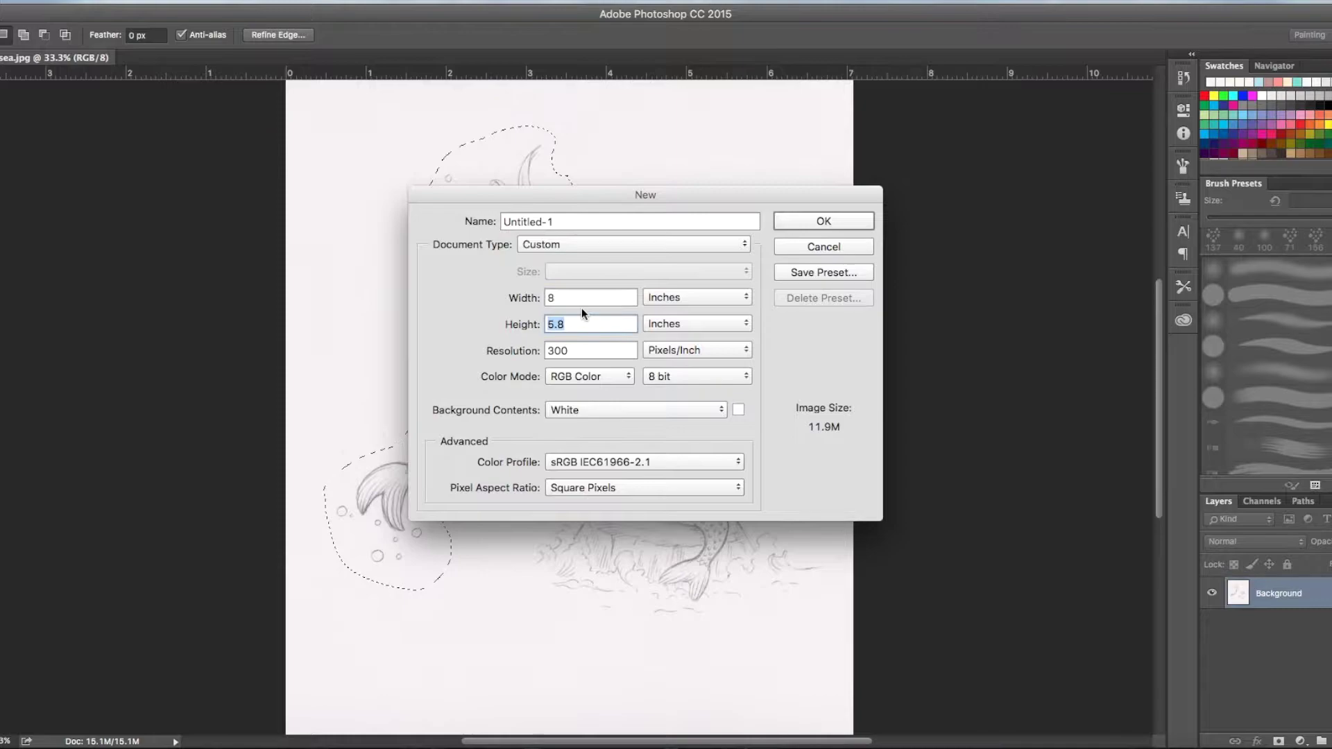
{"action": "type", "text": "8"}
{"action": "left_click", "coordinate": [608, 381]}
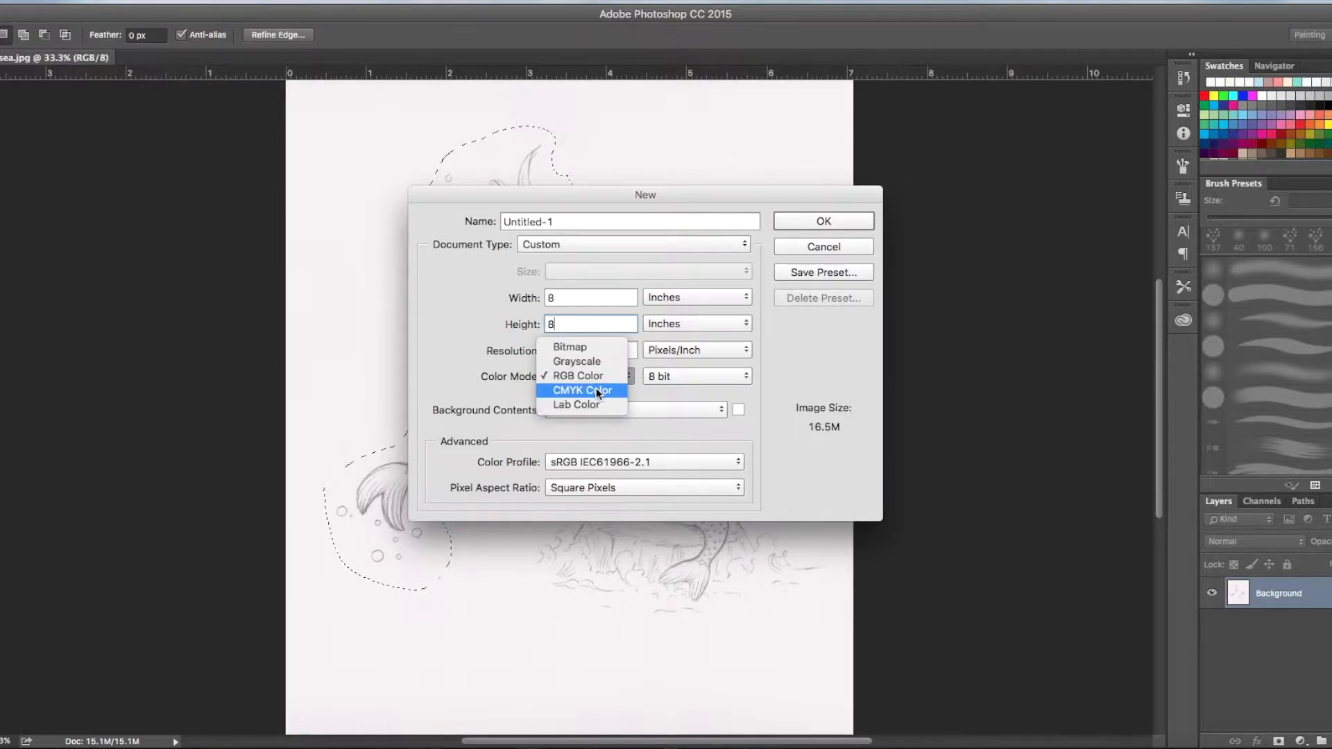
{"action": "left_click", "coordinate": [596, 390]}
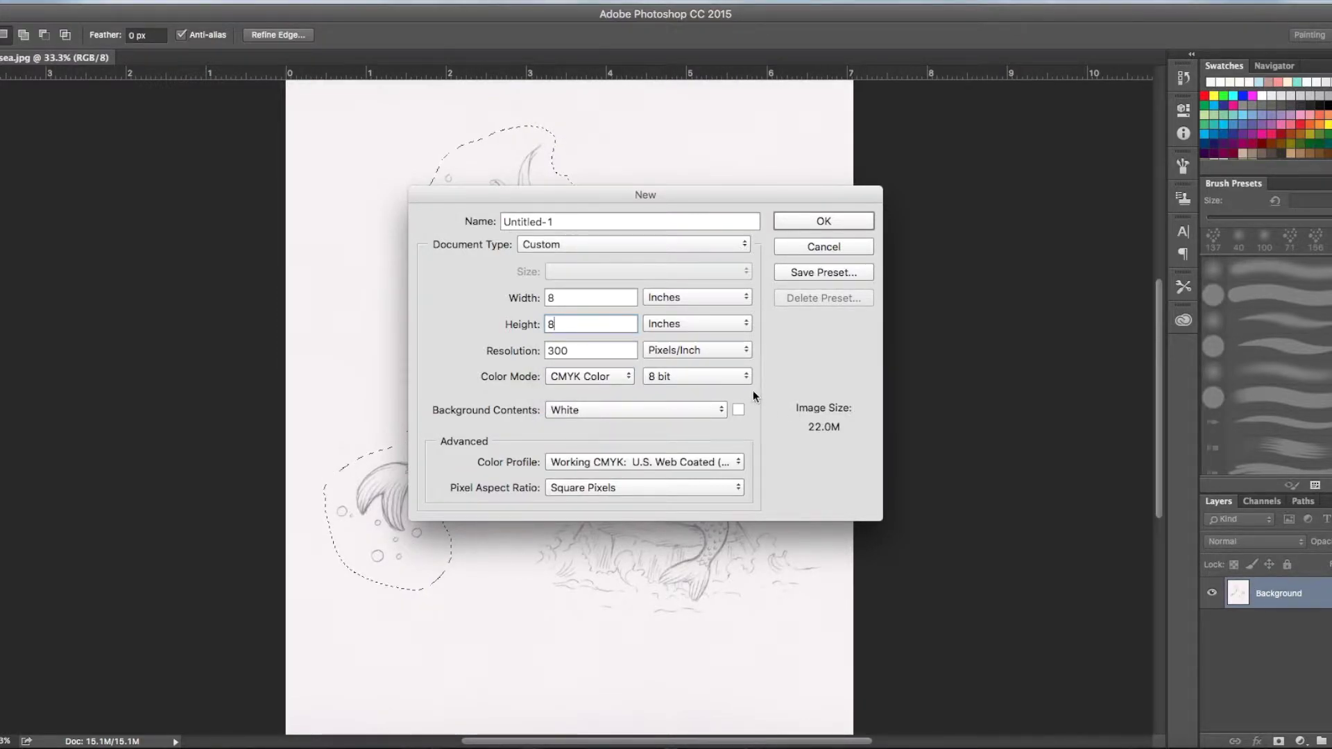
{"action": "left_click", "coordinate": [803, 222]}
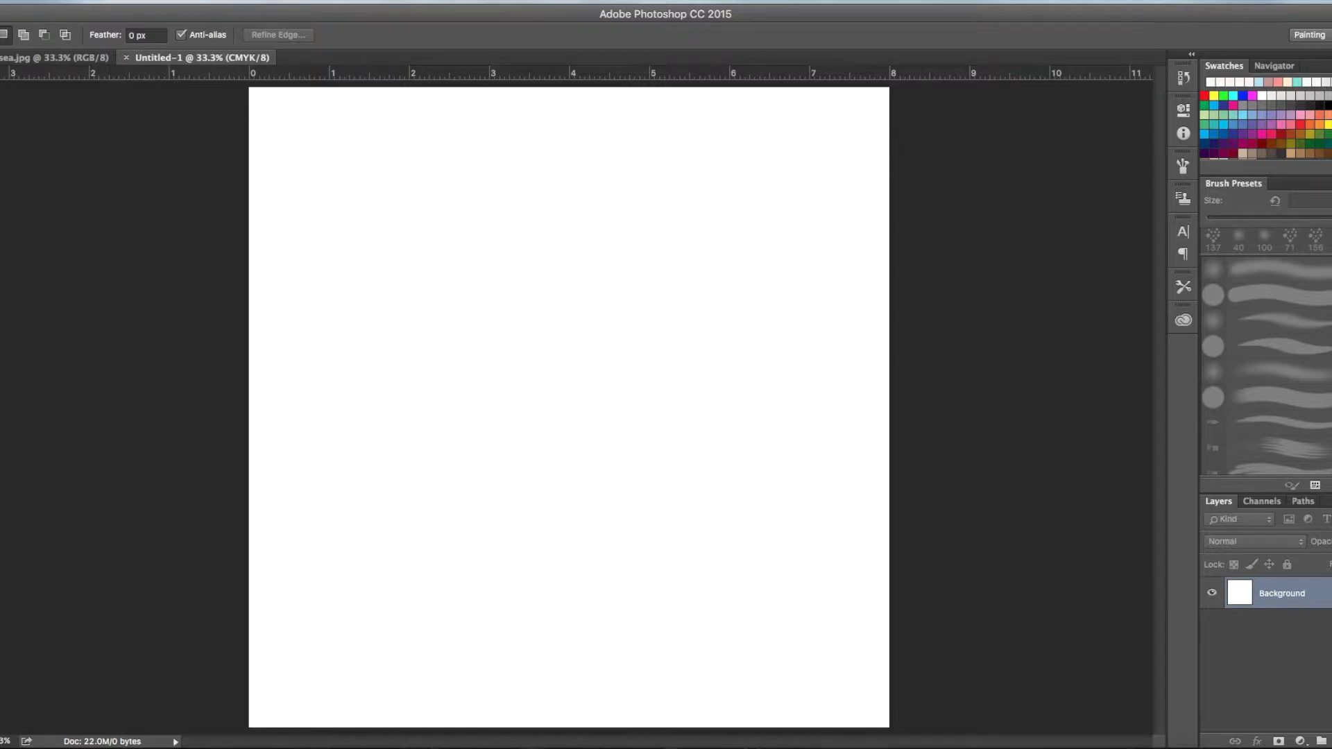
Add a layer group with a layer mask and begin a fill of that mask with Pattern as its contents.
{"action": "left_click", "coordinate": [1321, 741]}
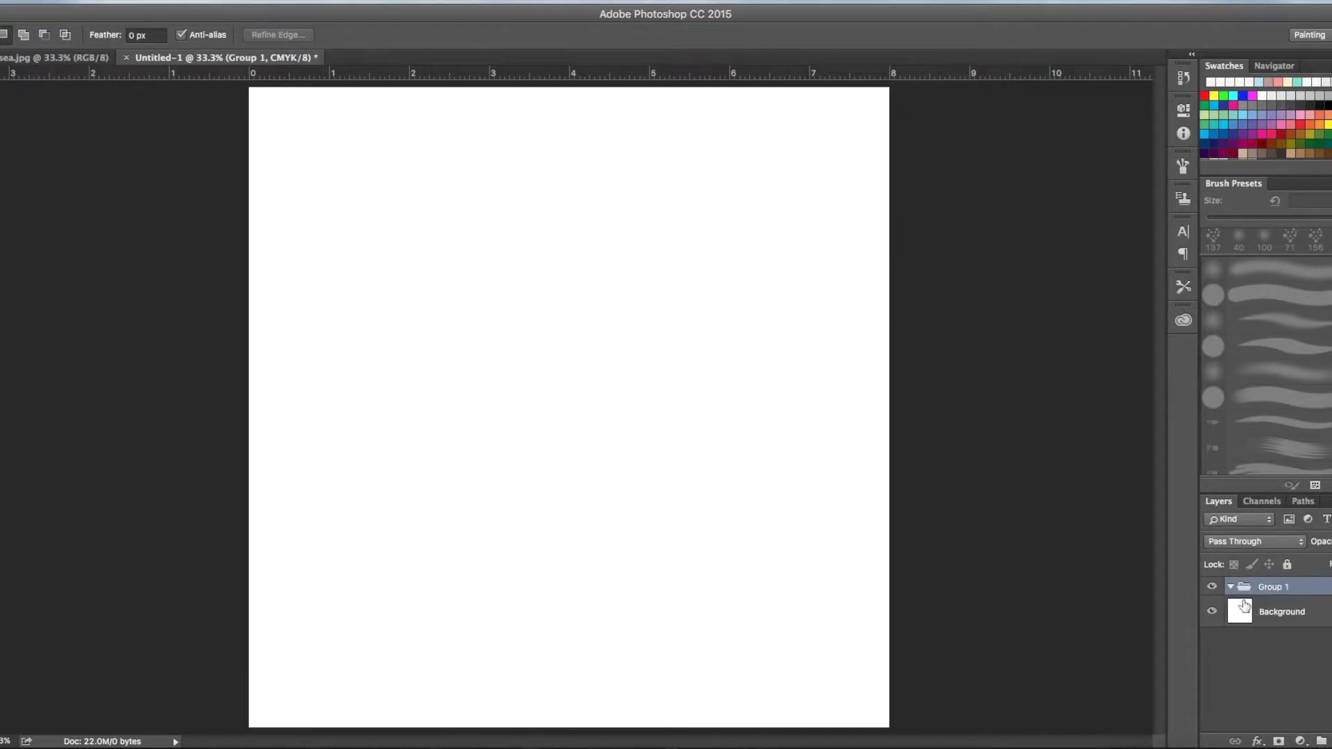
{"action": "left_click", "coordinate": [1279, 741]}
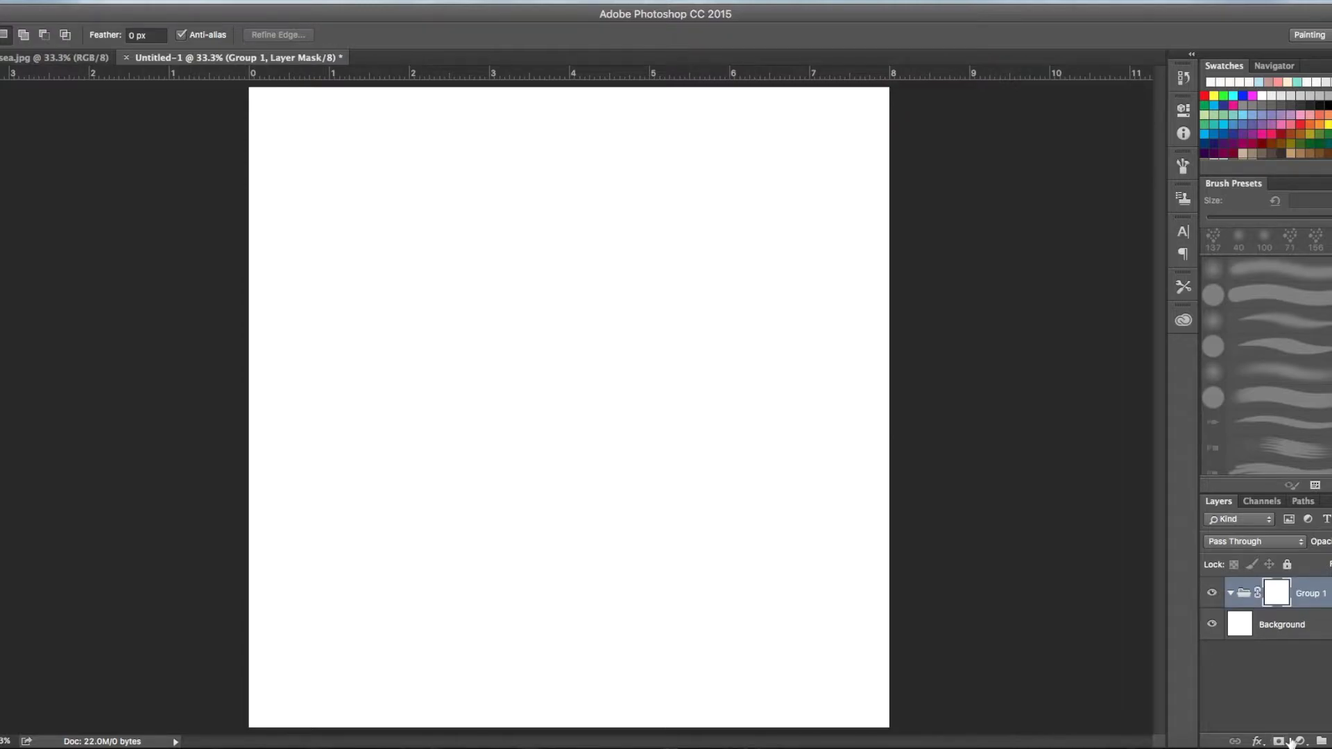
{"action": "left_click", "coordinate": [66, 2]}
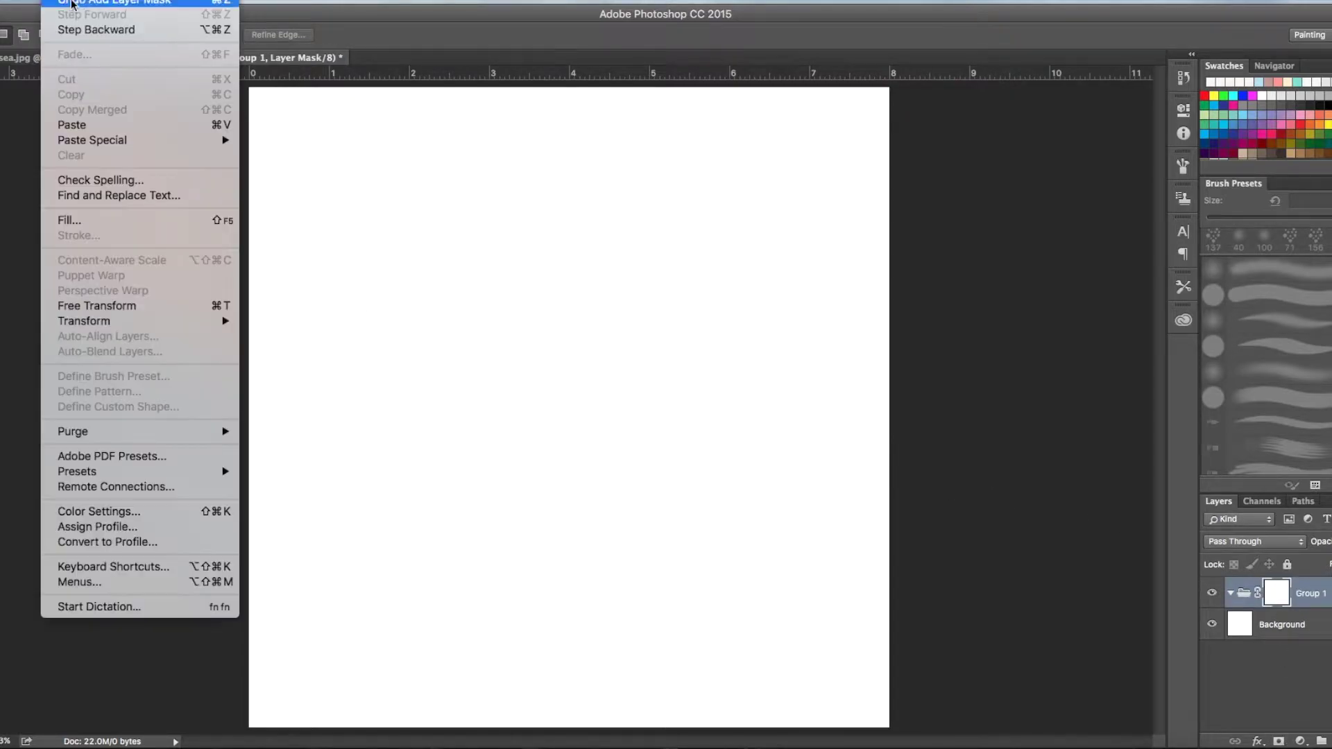
{"action": "left_click", "coordinate": [91, 222]}
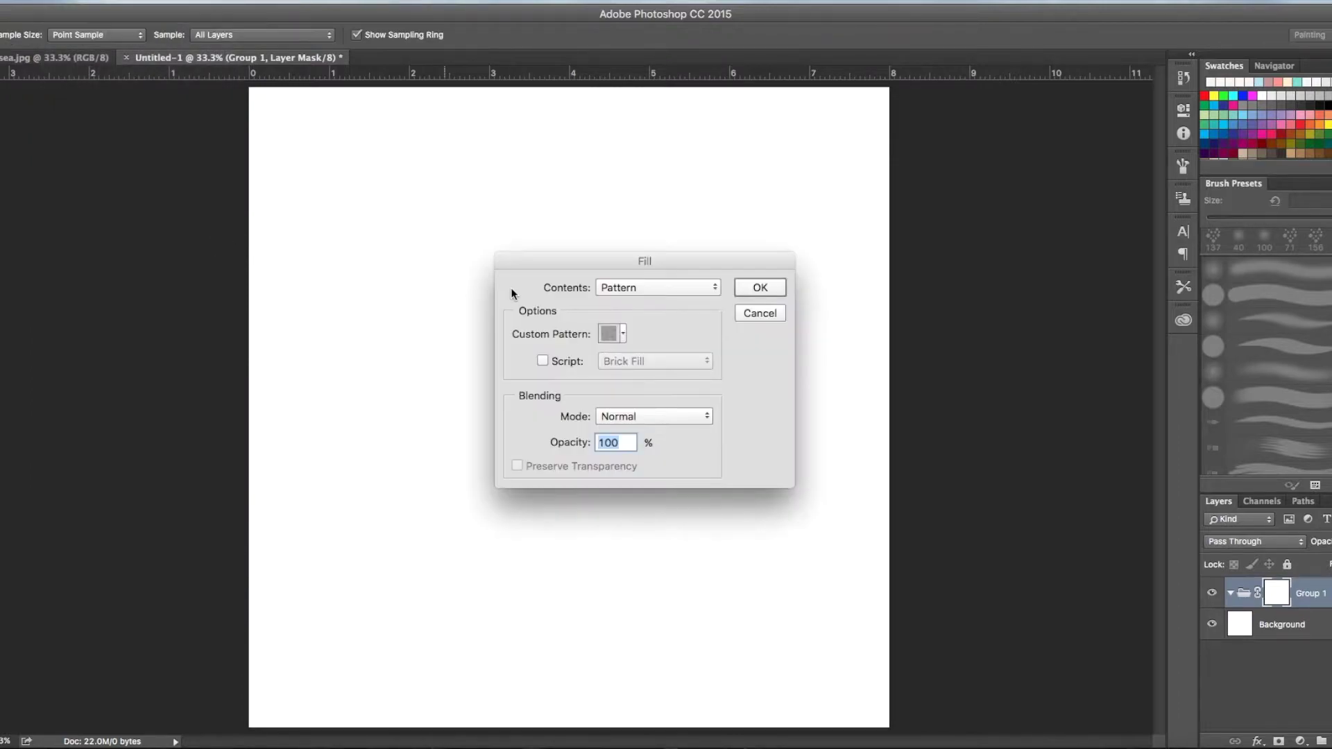
{"action": "left_click", "coordinate": [622, 289]}
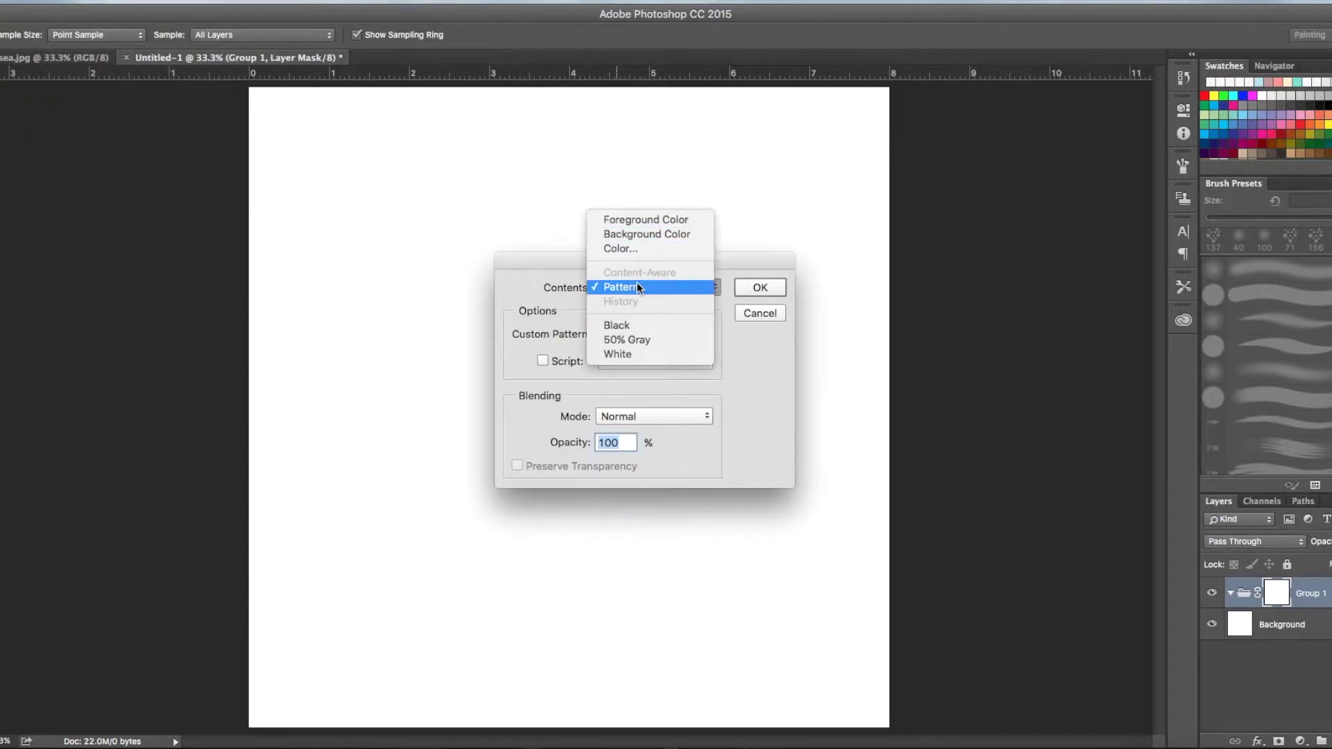
{"action": "left_click", "coordinate": [639, 288]}
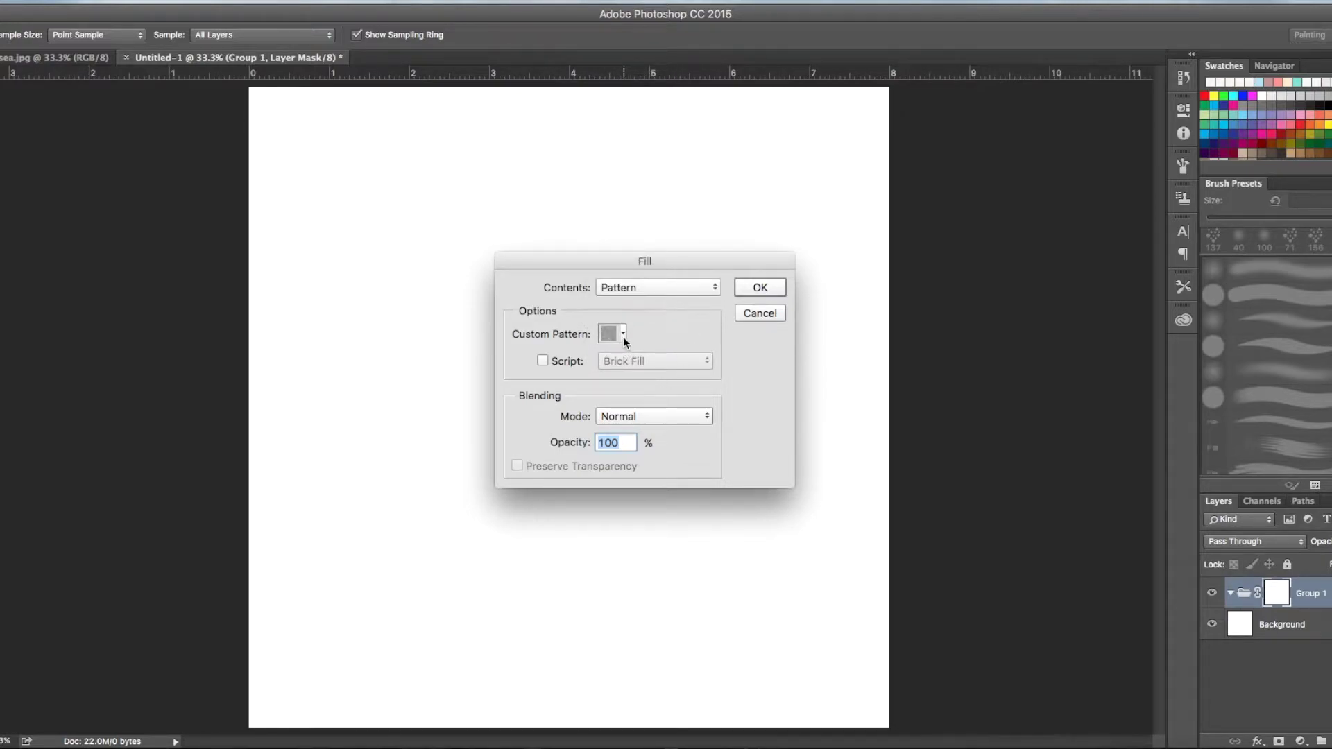
Append the Artist Surfaces pattern set to the custom patterns available for the fill.
{"action": "left_click", "coordinate": [623, 336]}
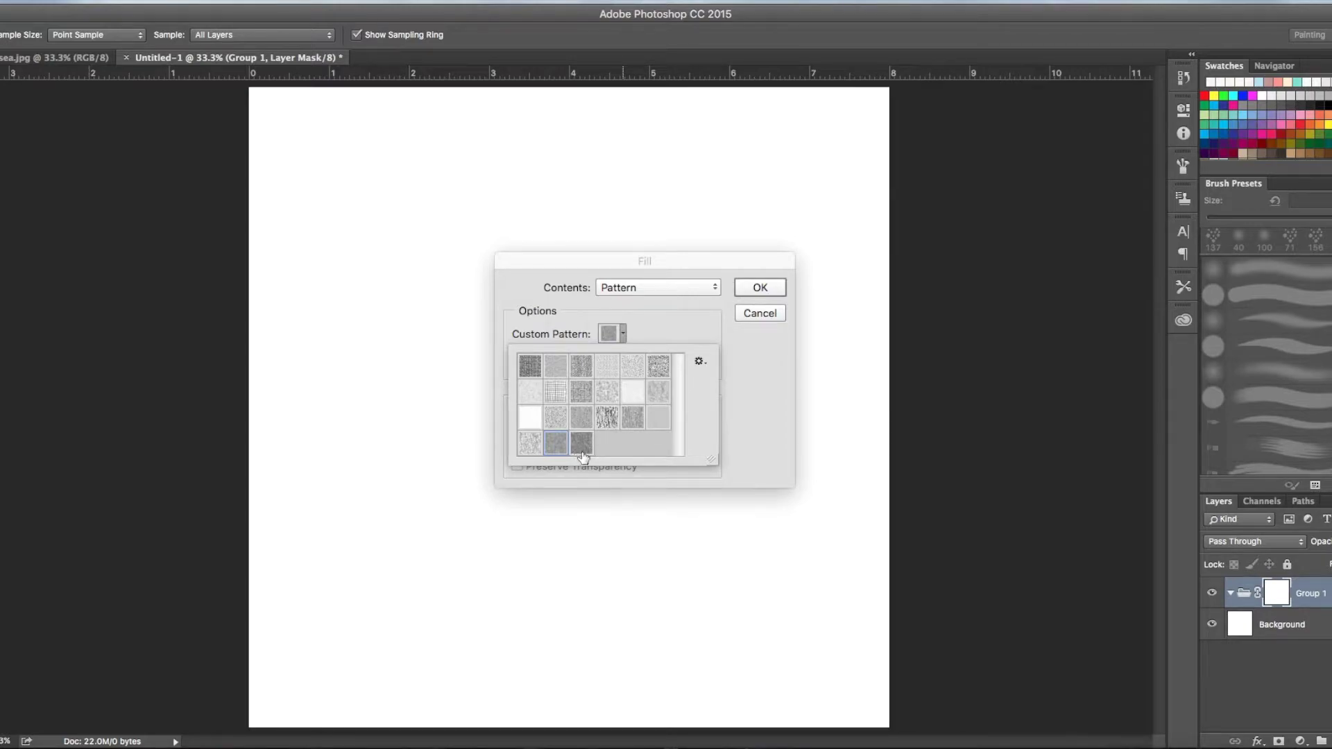
{"action": "left_click", "coordinate": [700, 362]}
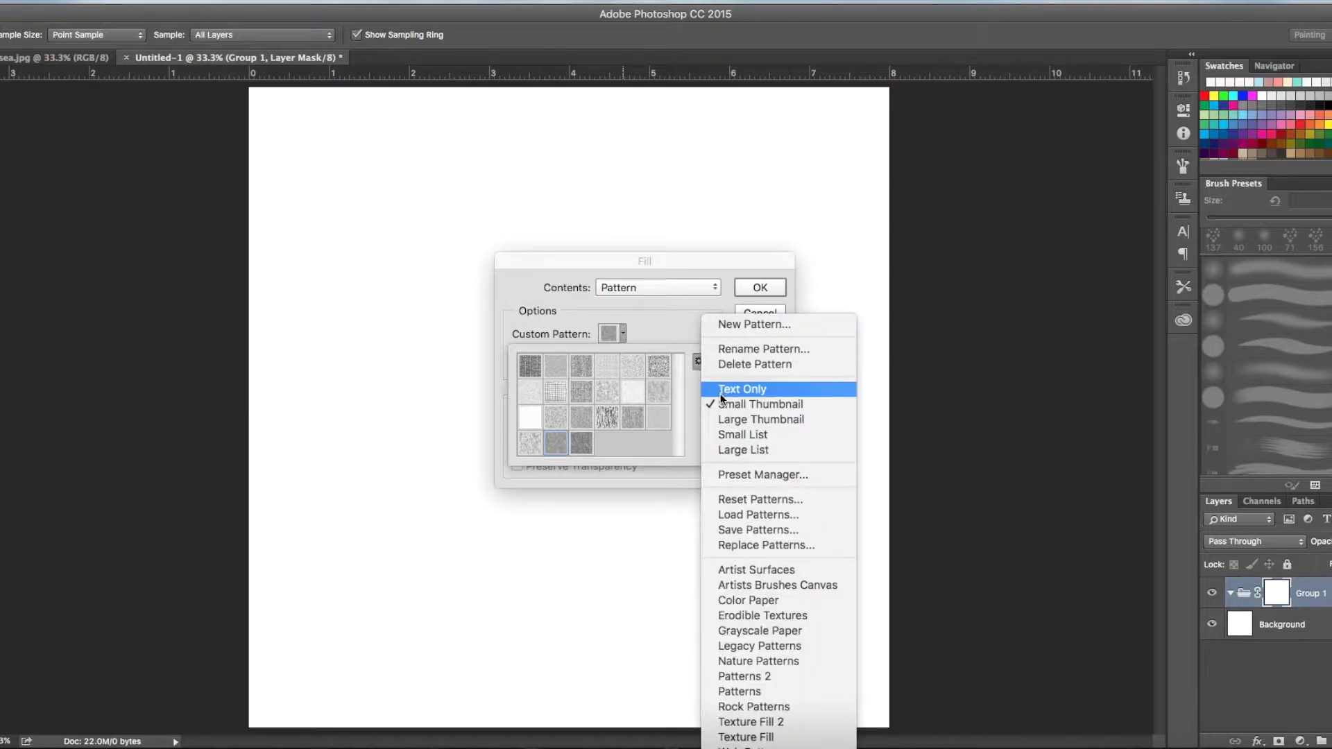
{"action": "left_click", "coordinate": [777, 571]}
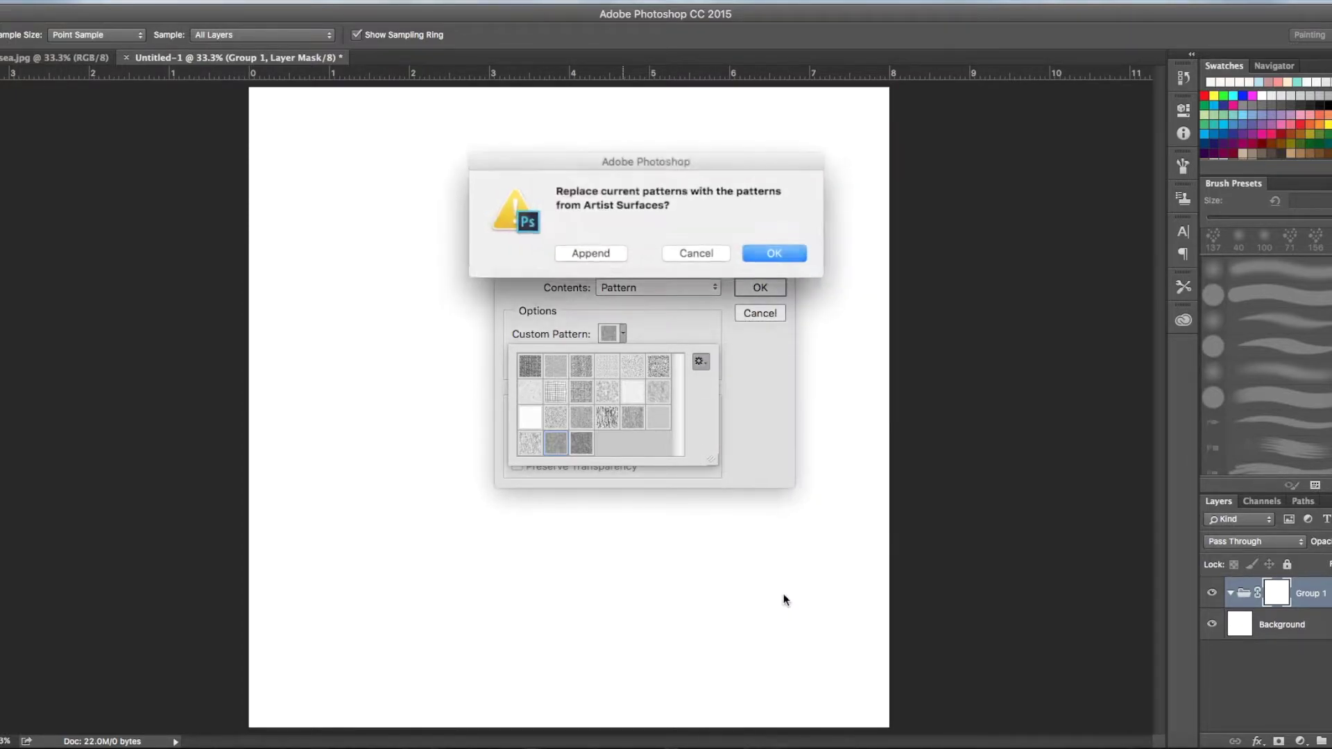
{"action": "left_click", "coordinate": [583, 252]}
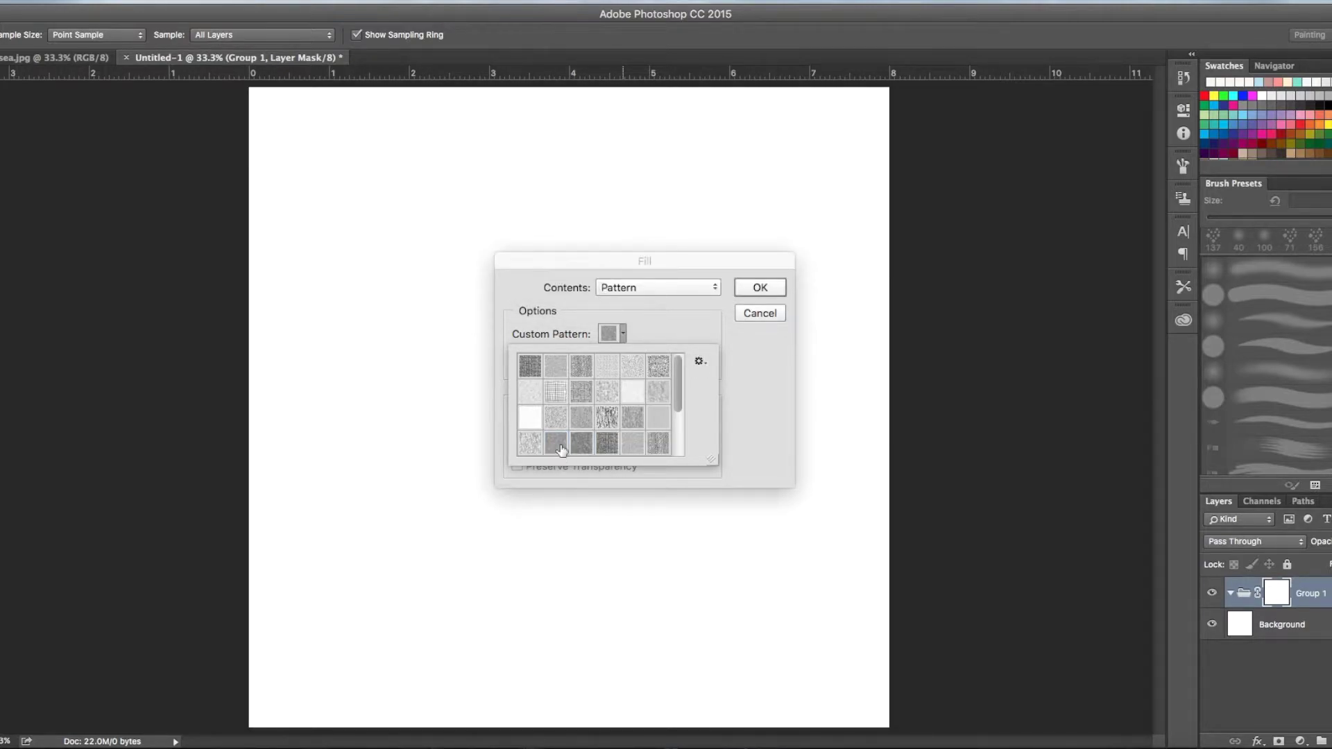
Fill the group's mask with the gray paper texture second to last among the appended patterns.
{"action": "left_click_drag", "start_coordinate": [676, 393], "coordinate": [672, 476]}
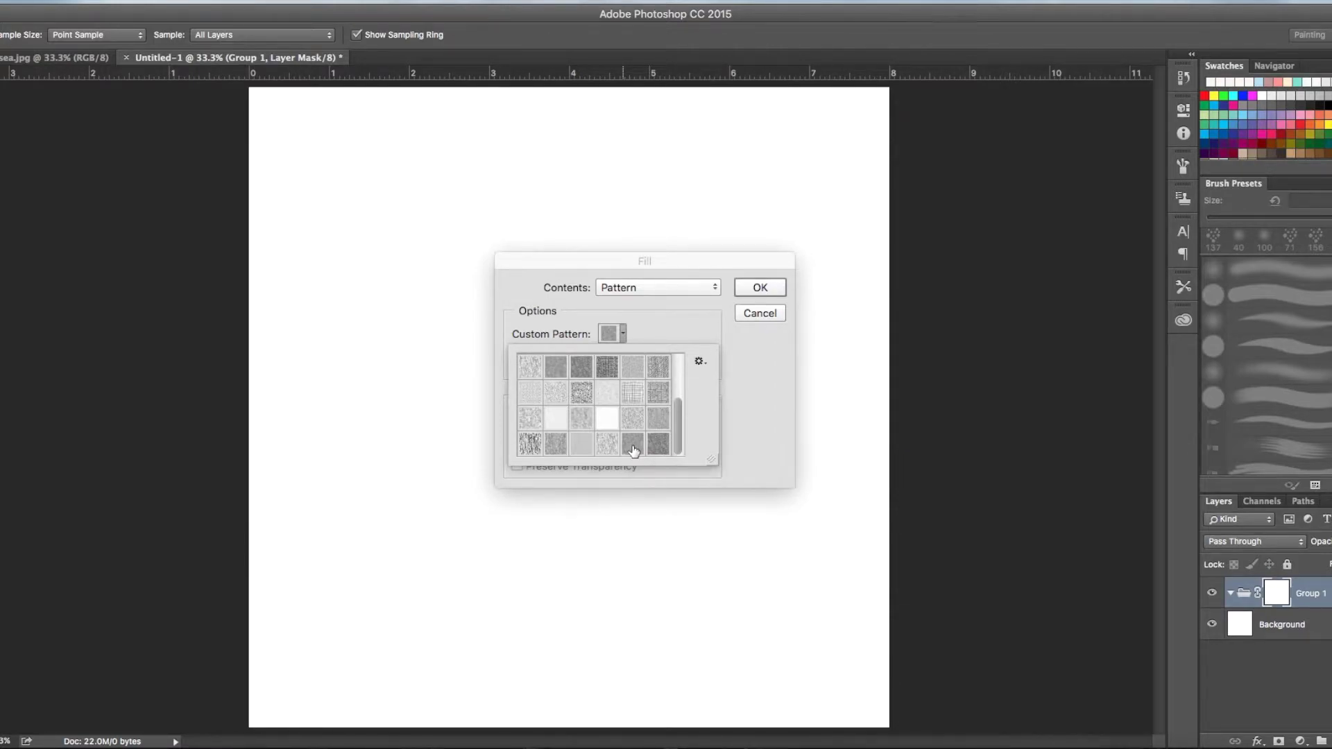
{"action": "left_click", "coordinate": [633, 447]}
{"action": "left_click", "coordinate": [750, 282]}
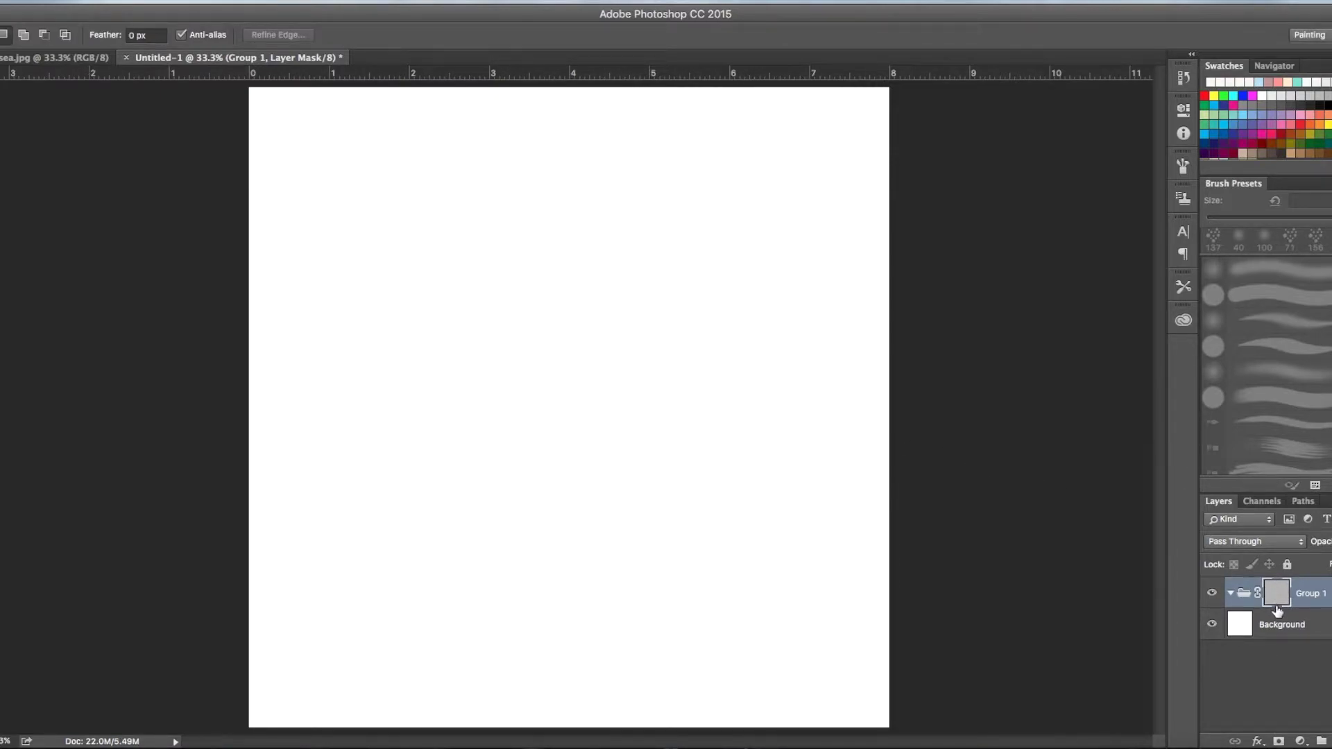
Lighten the group's textured mask with Levels by setting the white input level to 160.
{"action": "key", "text": "ctrl+l"}
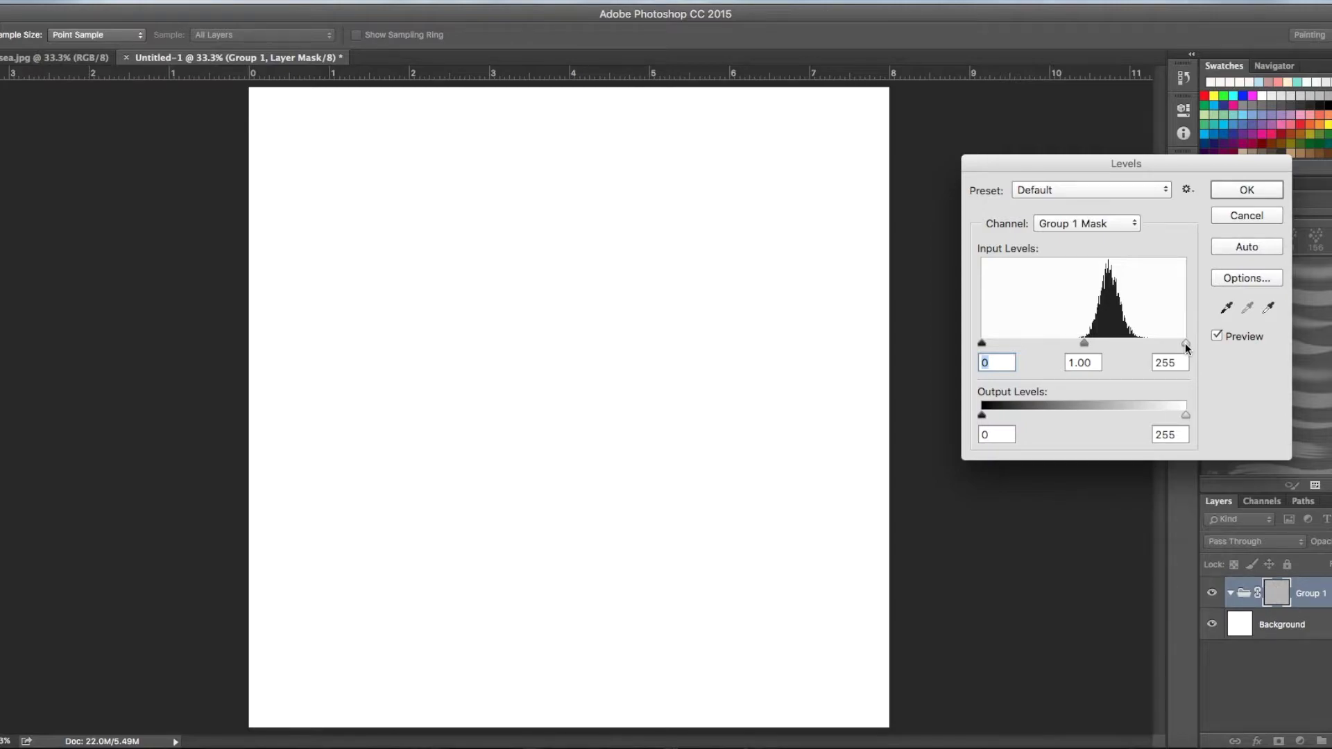
{"action": "left_click_drag", "start_coordinate": [1185, 344], "coordinate": [1110, 345]}
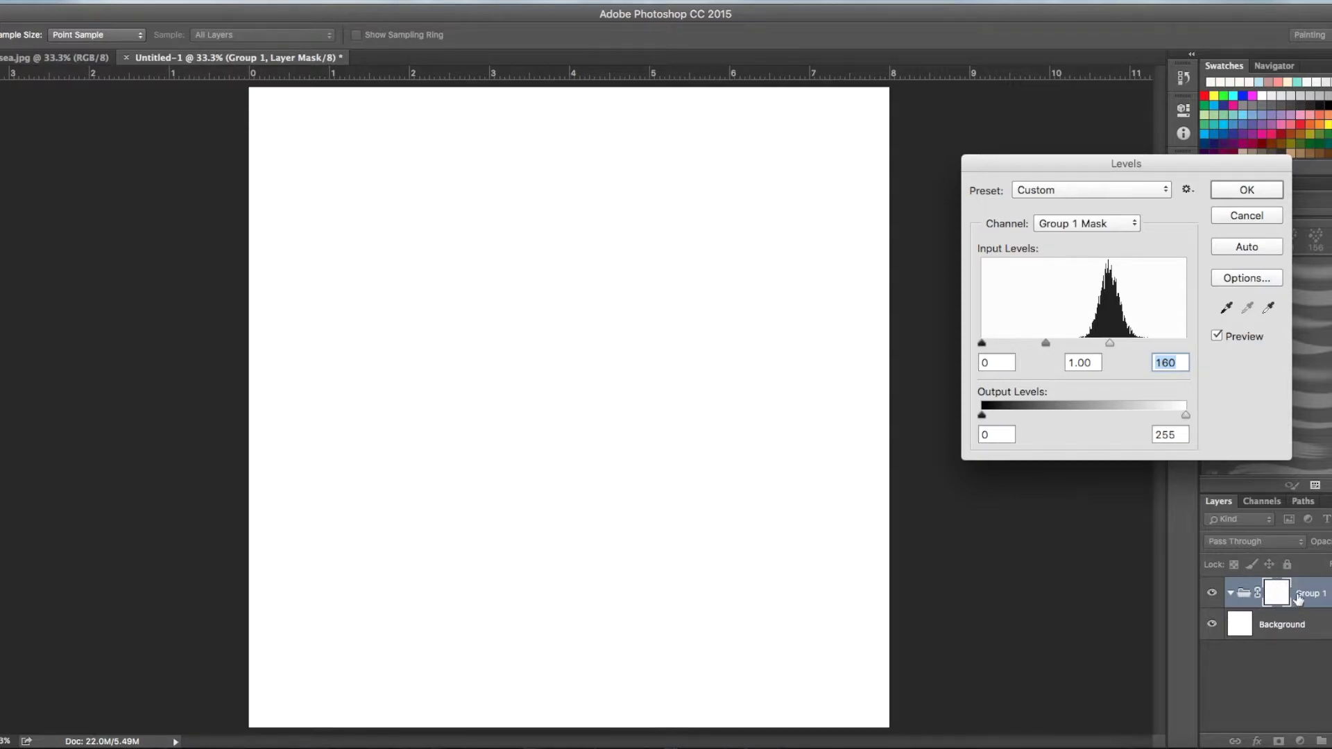
{"action": "left_click", "coordinate": [1228, 190]}
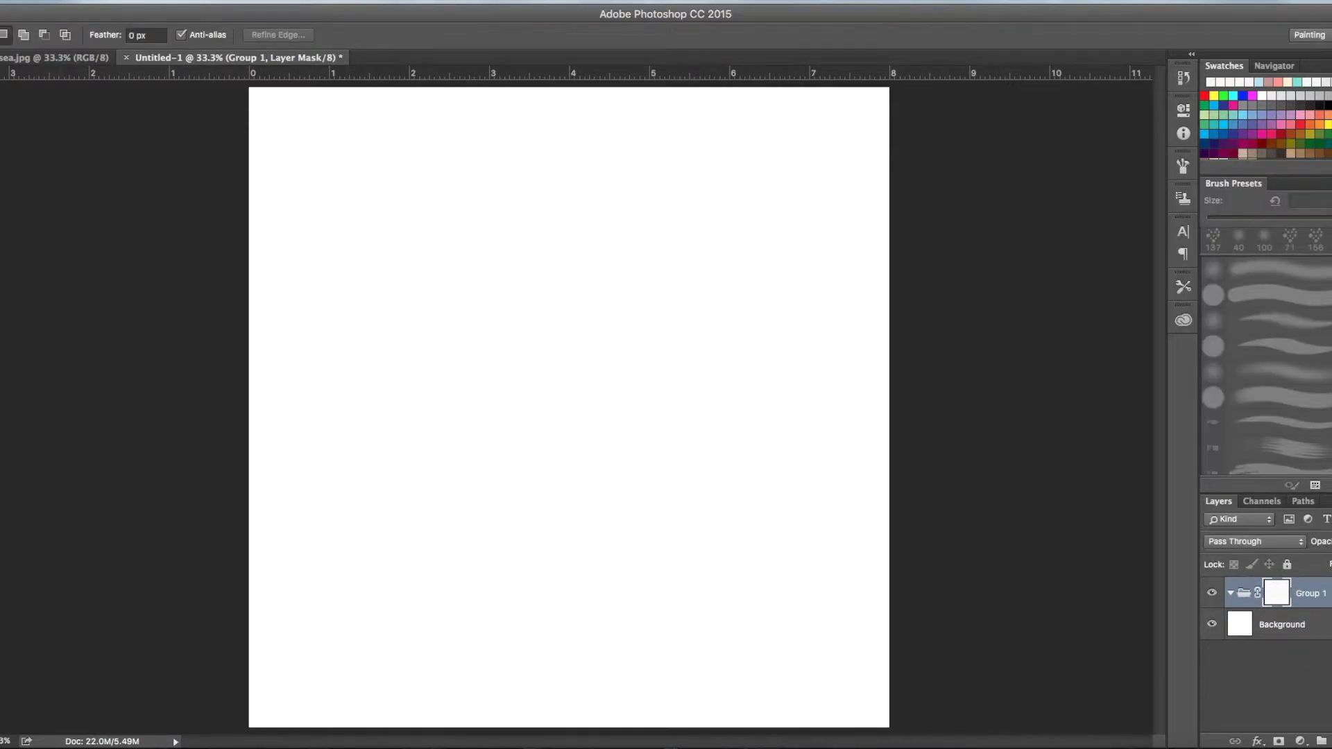
Add a new layer inside the masked group and set its blending mode to Multiply.
{"action": "left_click", "coordinate": [1330, 741]}
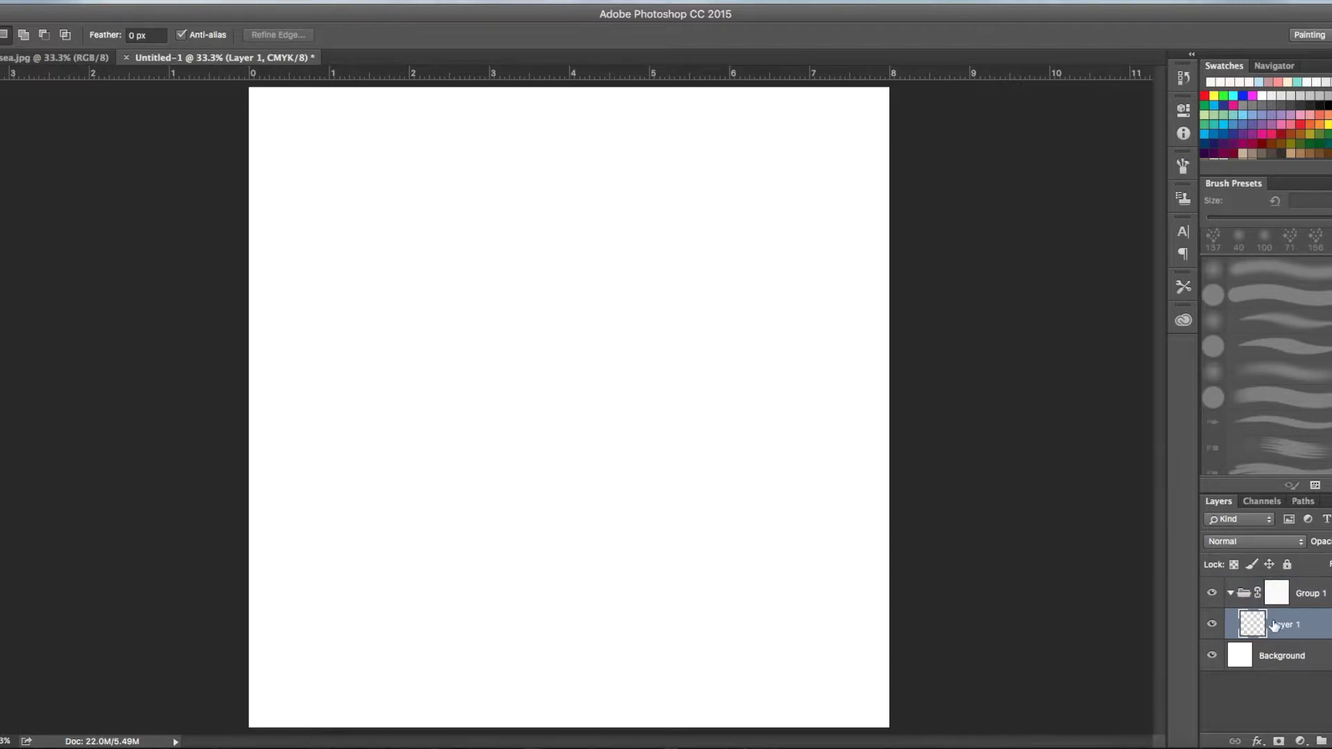
{"action": "left_click", "coordinate": [1222, 543]}
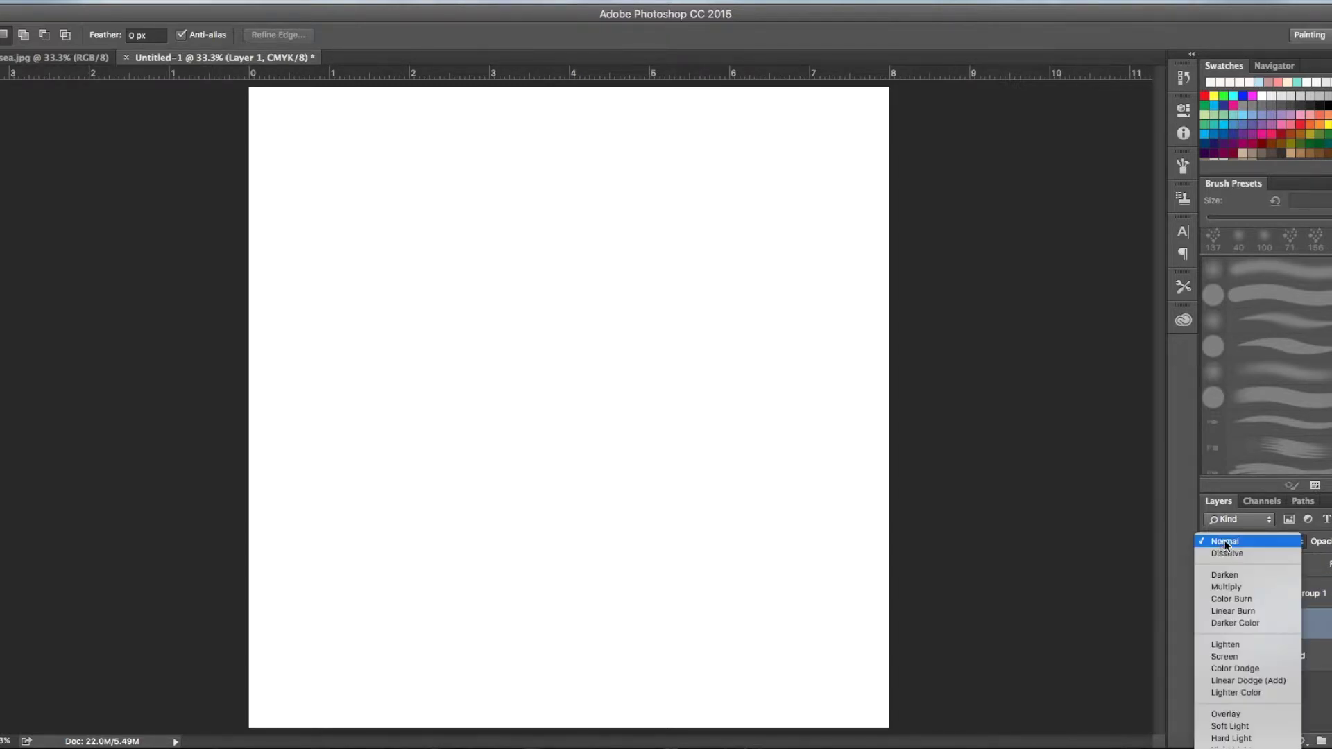
{"action": "left_click", "coordinate": [1231, 587]}
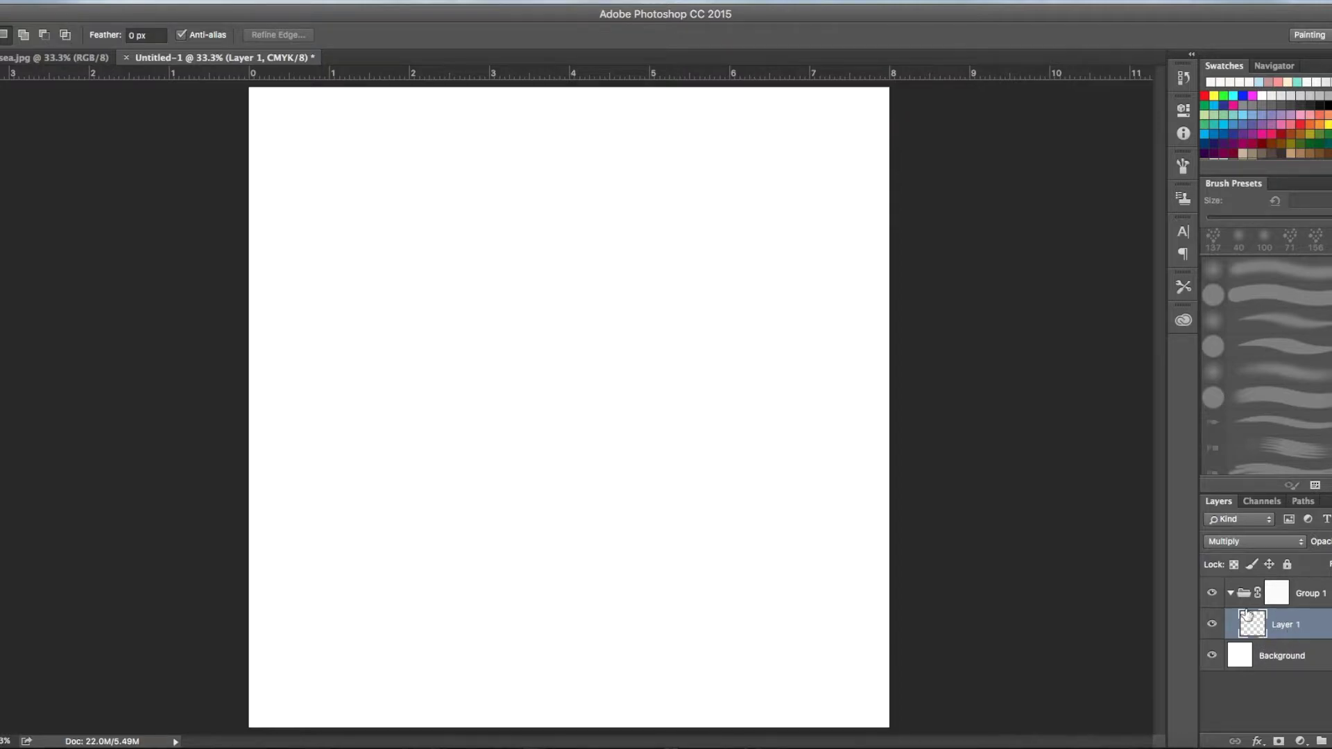
Paste the copied mermaid sketch onto the Multiply layer of the new square document.
{"action": "left_click", "coordinate": [70, 56]}
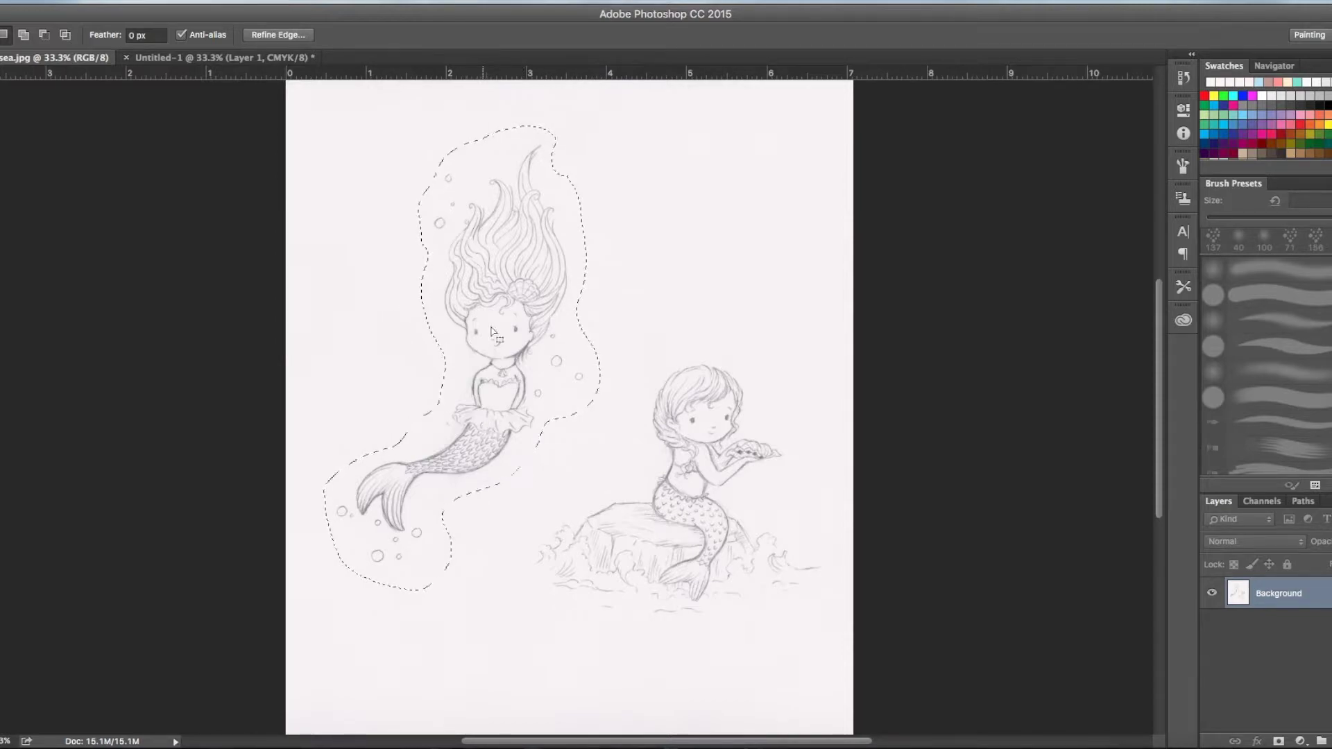
{"action": "left_click", "coordinate": [208, 57]}
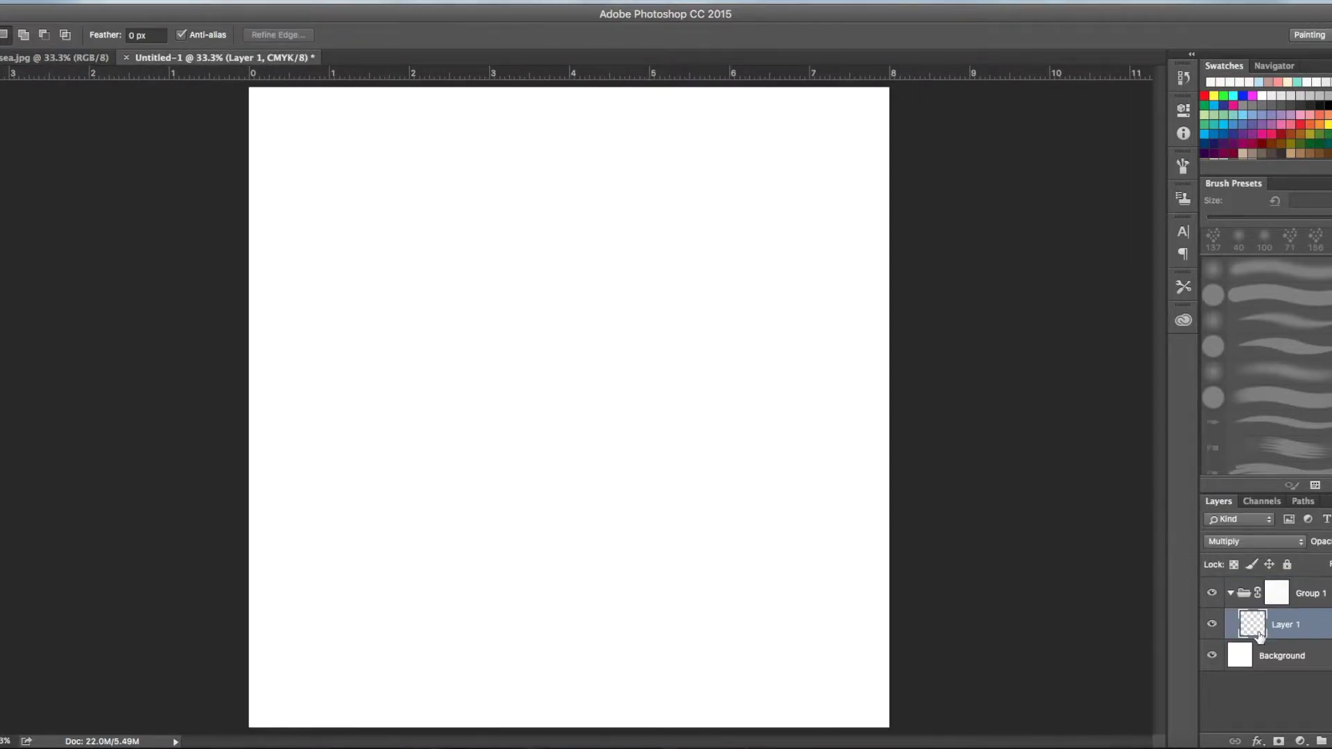
{"action": "key", "text": "super+v"}
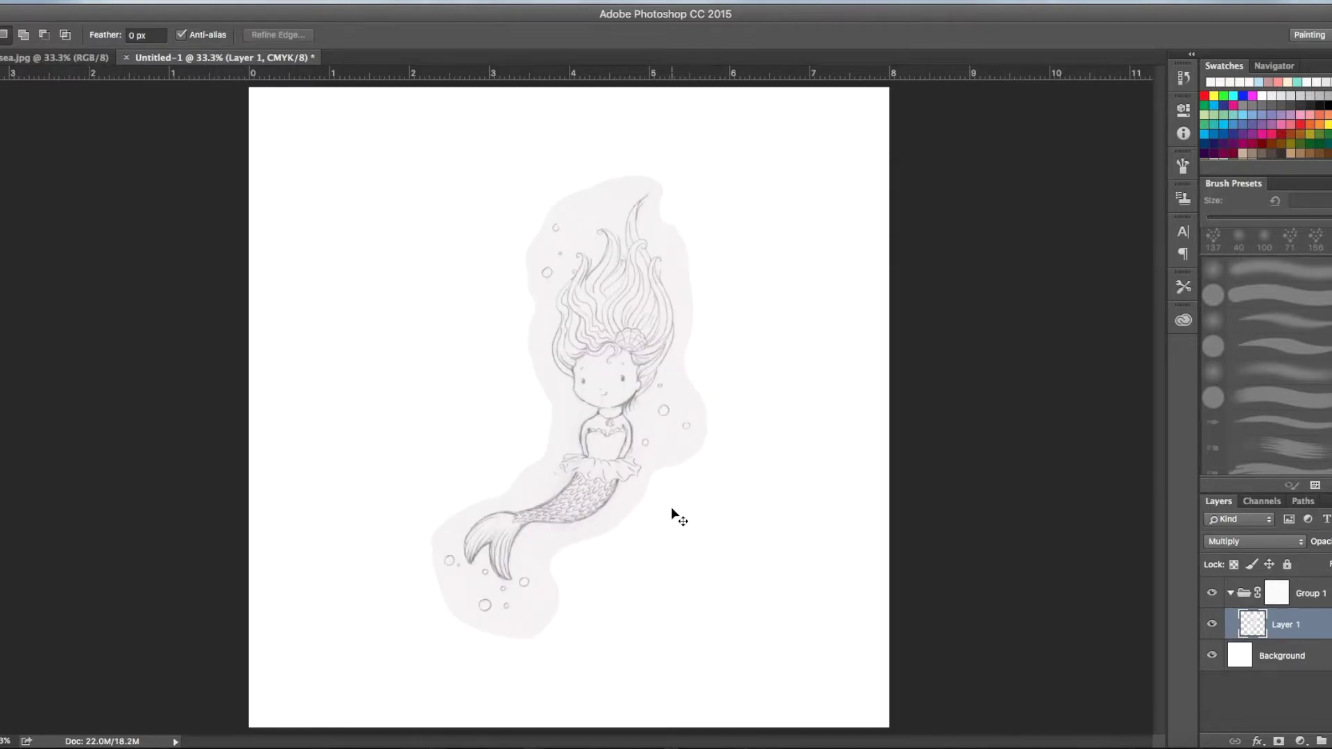
Scale the pasted mermaid up proportionally from its center to about 126%.
{"action": "key", "text": "ctrl+t"}
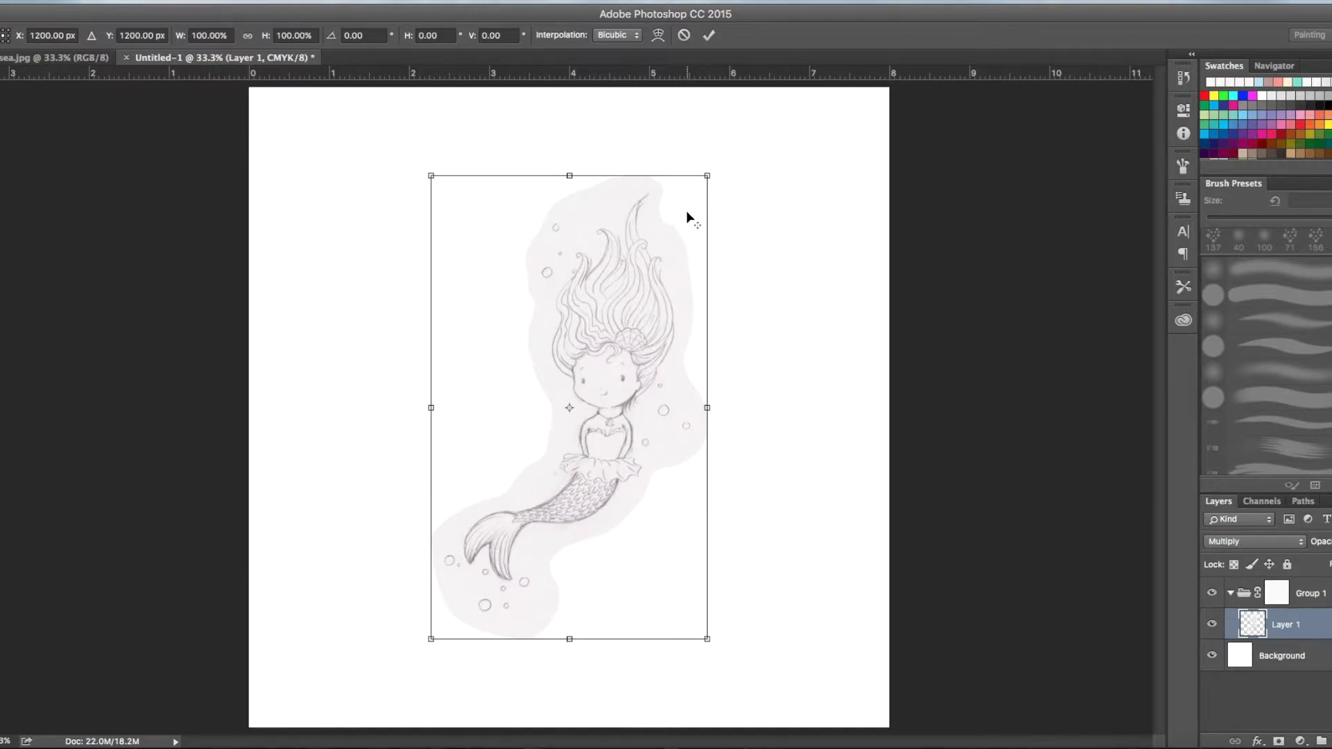
{"action": "left_click_drag", "start_coordinate": [709, 175], "coordinate": [796, 148]}
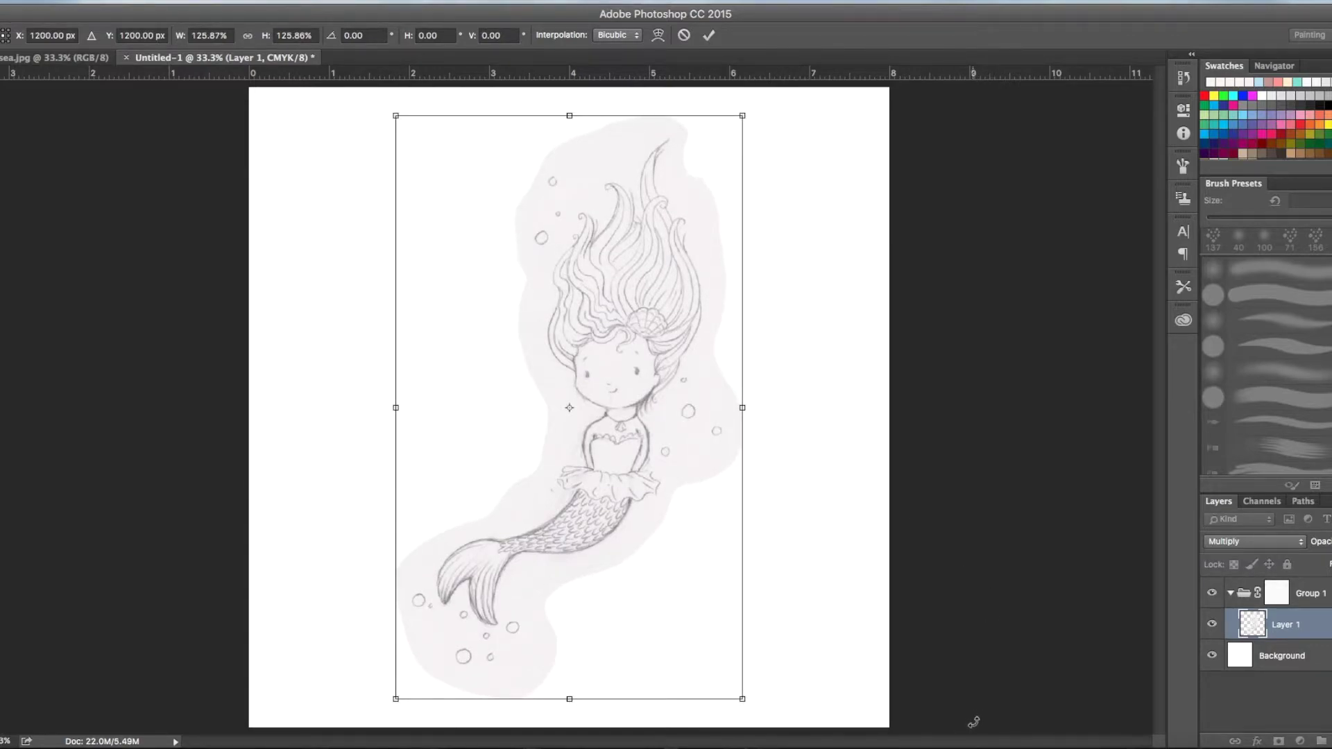
{"action": "key", "text": "Return"}
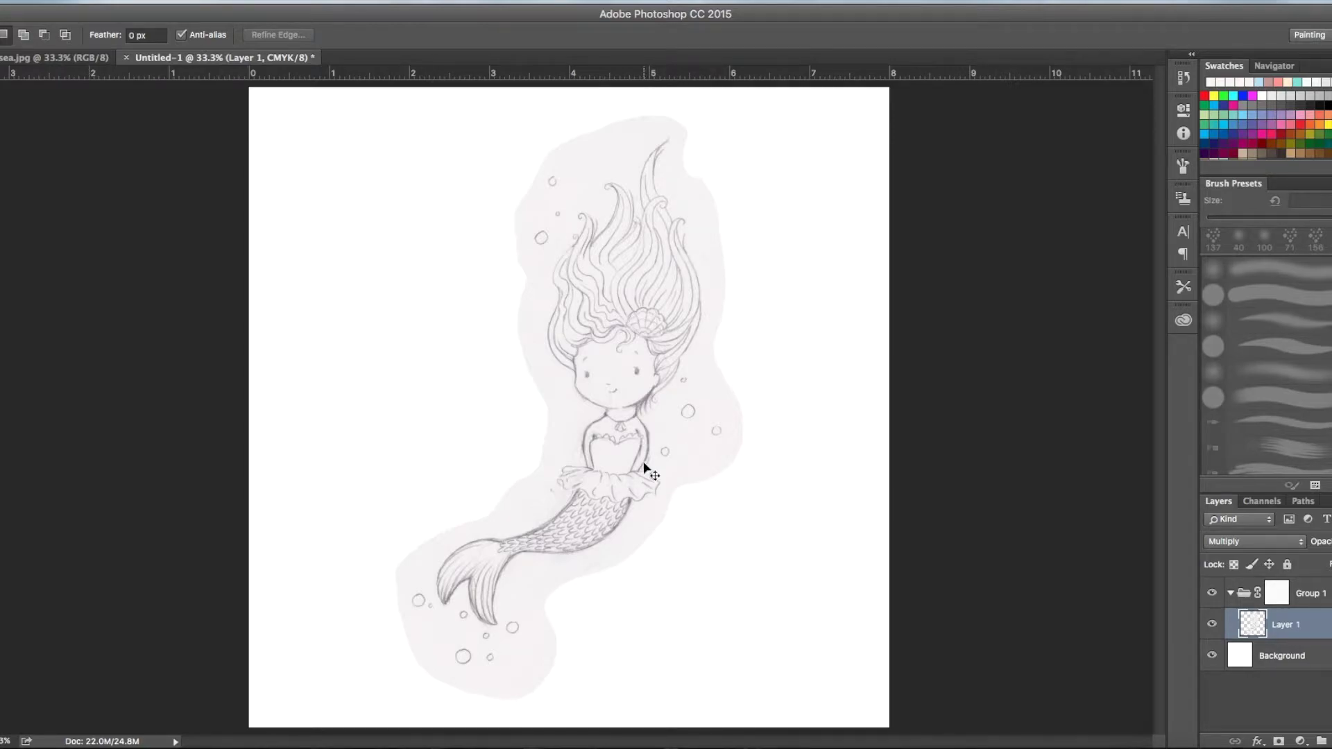
Turn the sketch's grayish paper white with Levels by sampling the white point beside the mermaid's hair.
{"action": "key", "text": "ctrl+l"}
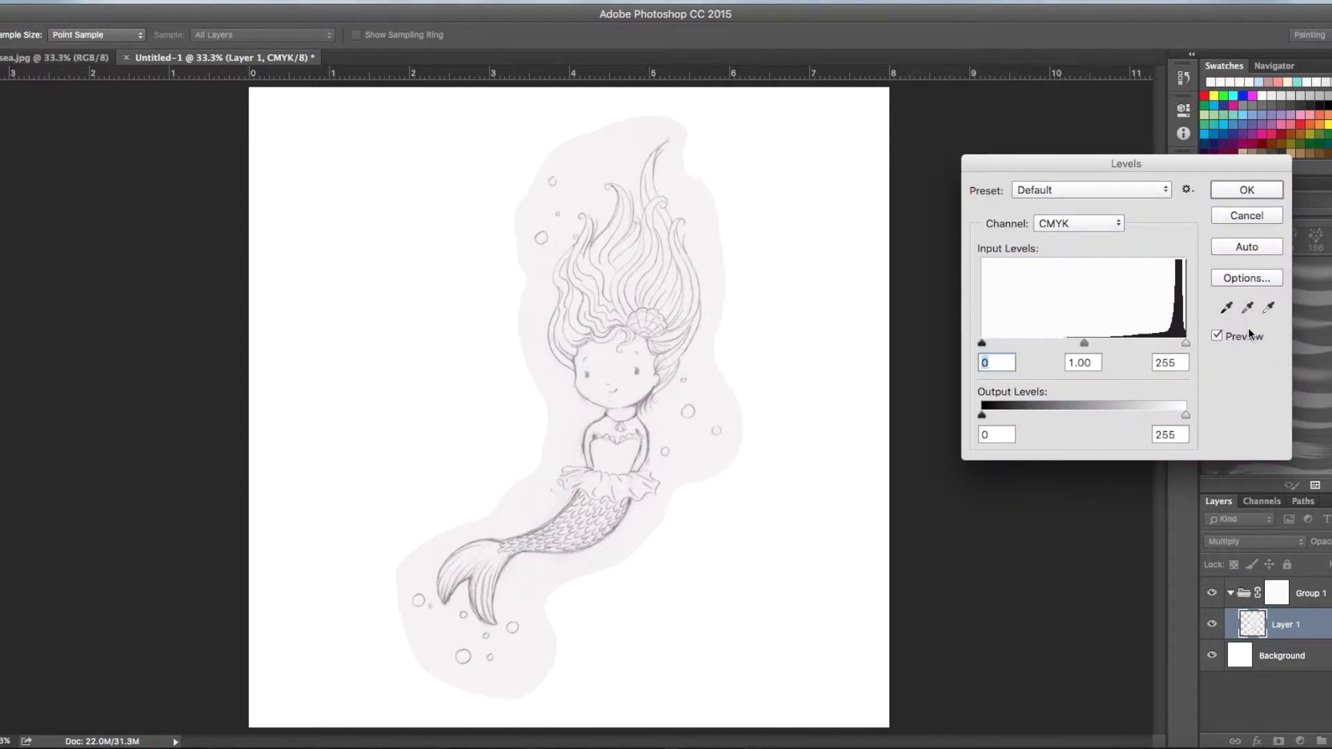
{"action": "left_click", "coordinate": [1269, 310]}
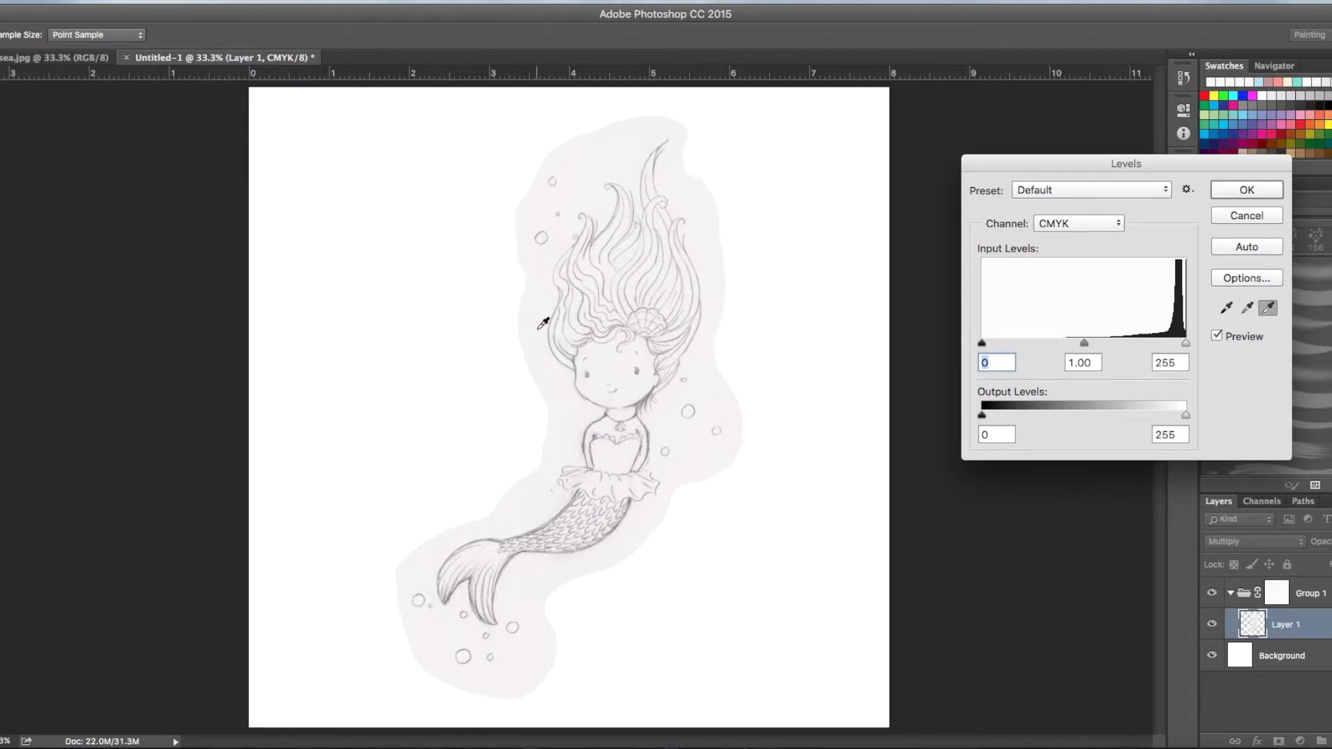
{"action": "left_click", "coordinate": [544, 323]}
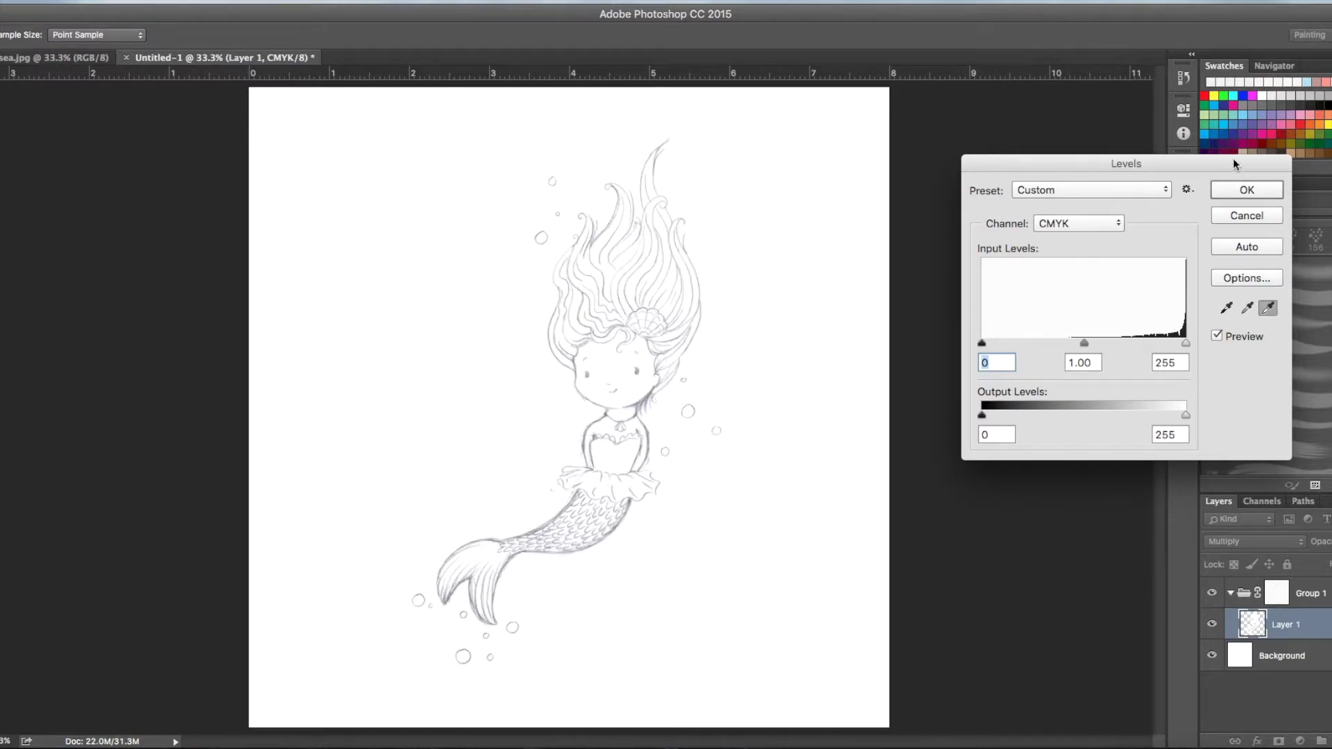
{"action": "left_click", "coordinate": [1235, 194]}
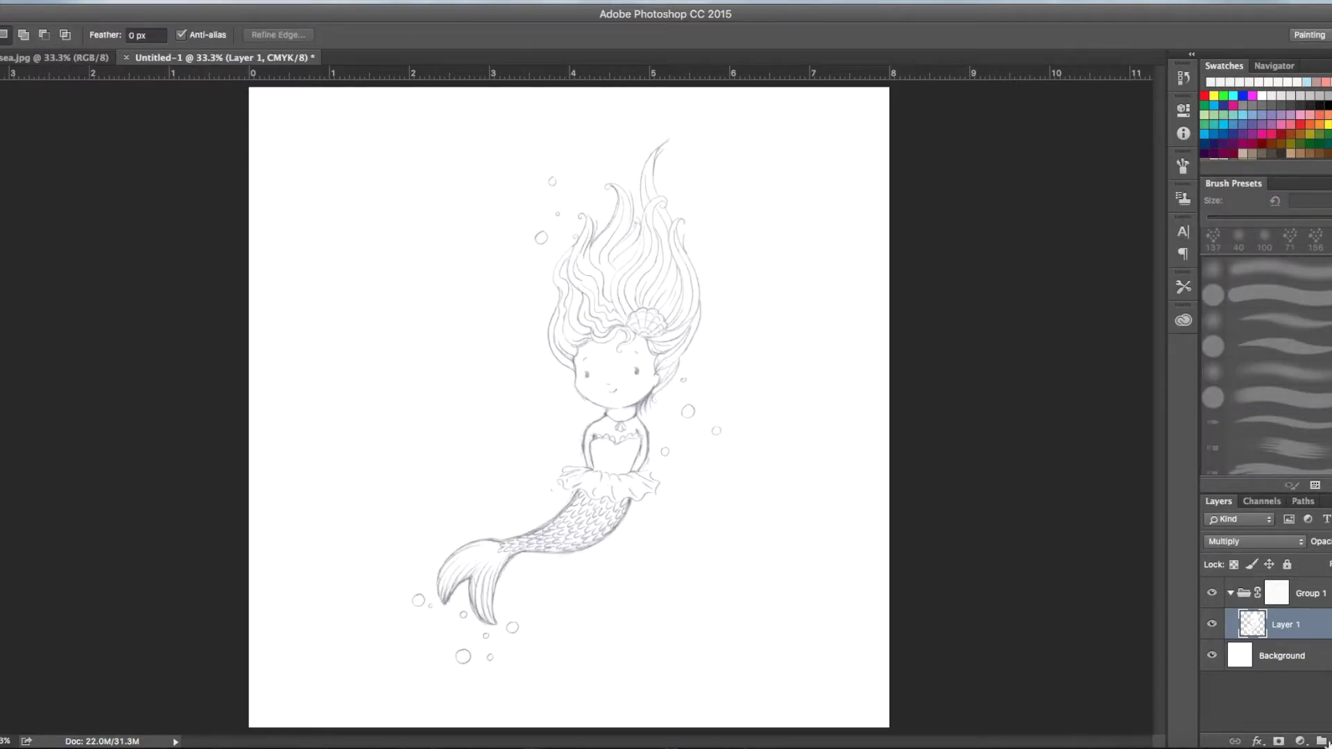
Rename the mermaid sketch layer "drawing".
{"action": "double_click", "coordinate": [1282, 625]}
{"action": "type", "text": "drawing"}
{"action": "key", "text": "Return"}
Add a new layer above the drawing layer, set its blending mode to Multiply and name it "color".
{"action": "key", "text": "alt+shift+super+n"}
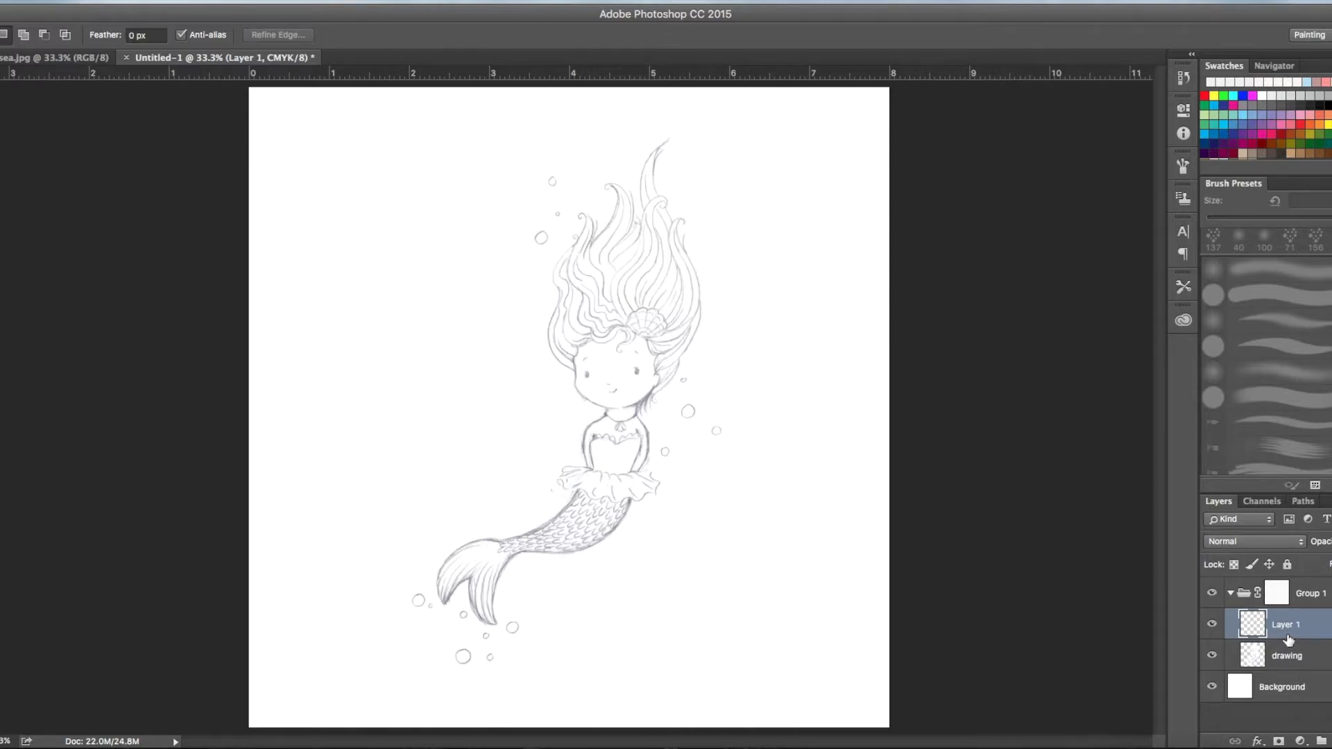
{"action": "left_click", "coordinate": [1225, 548]}
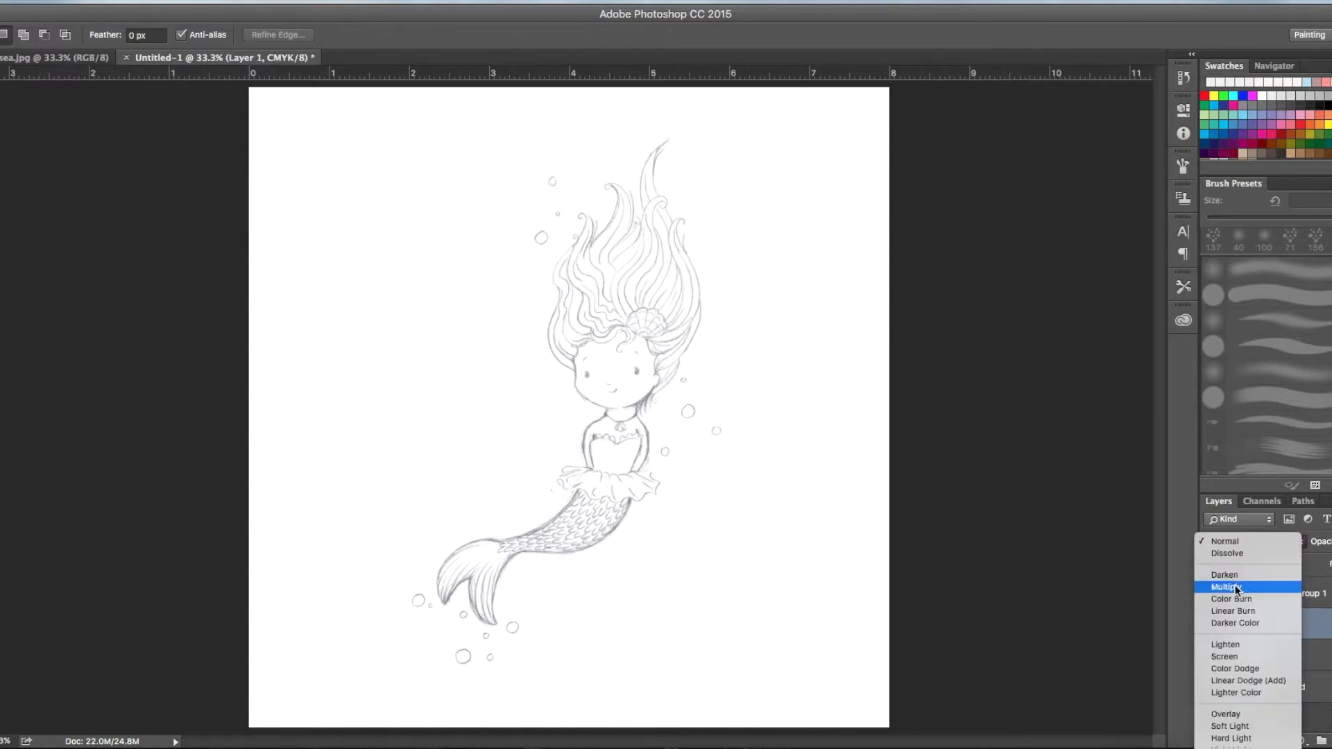
{"action": "left_click", "coordinate": [1234, 587]}
{"action": "double_click", "coordinate": [1284, 627]}
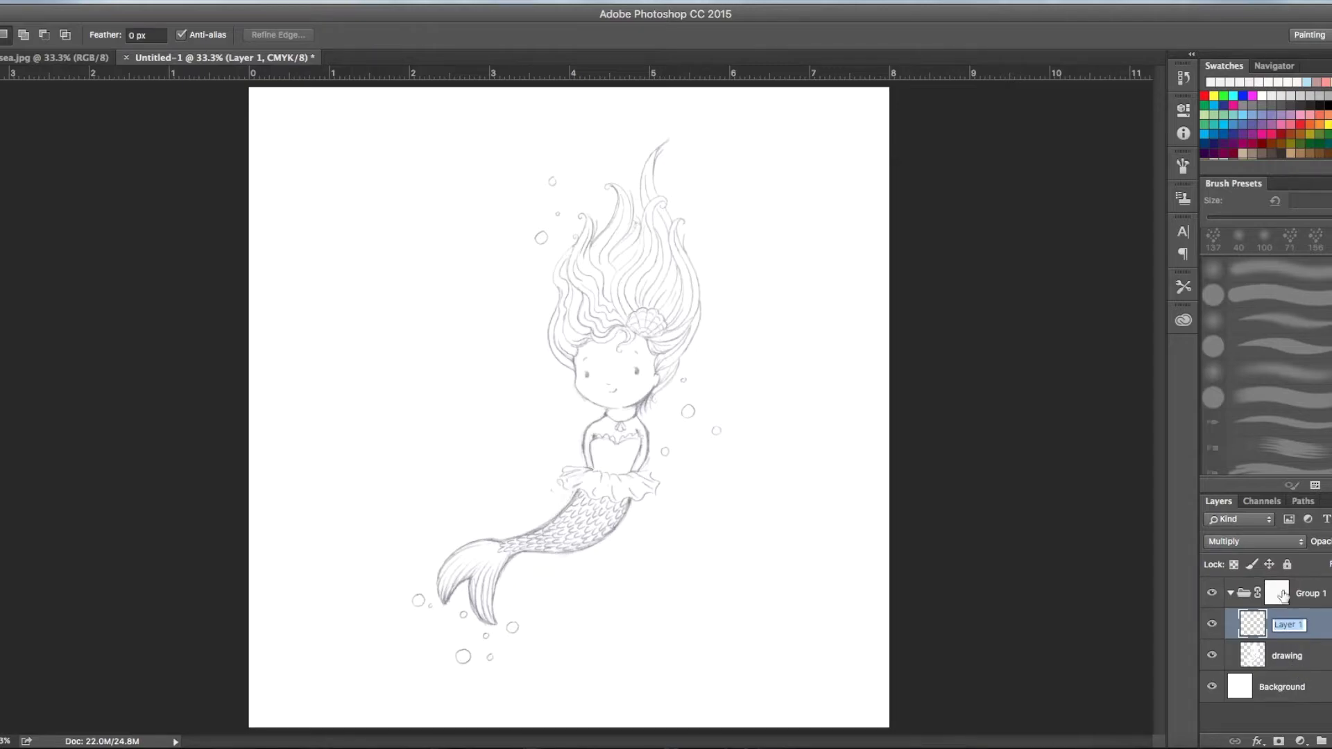
{"action": "type", "text": "color"}
{"action": "key", "text": "Return"}
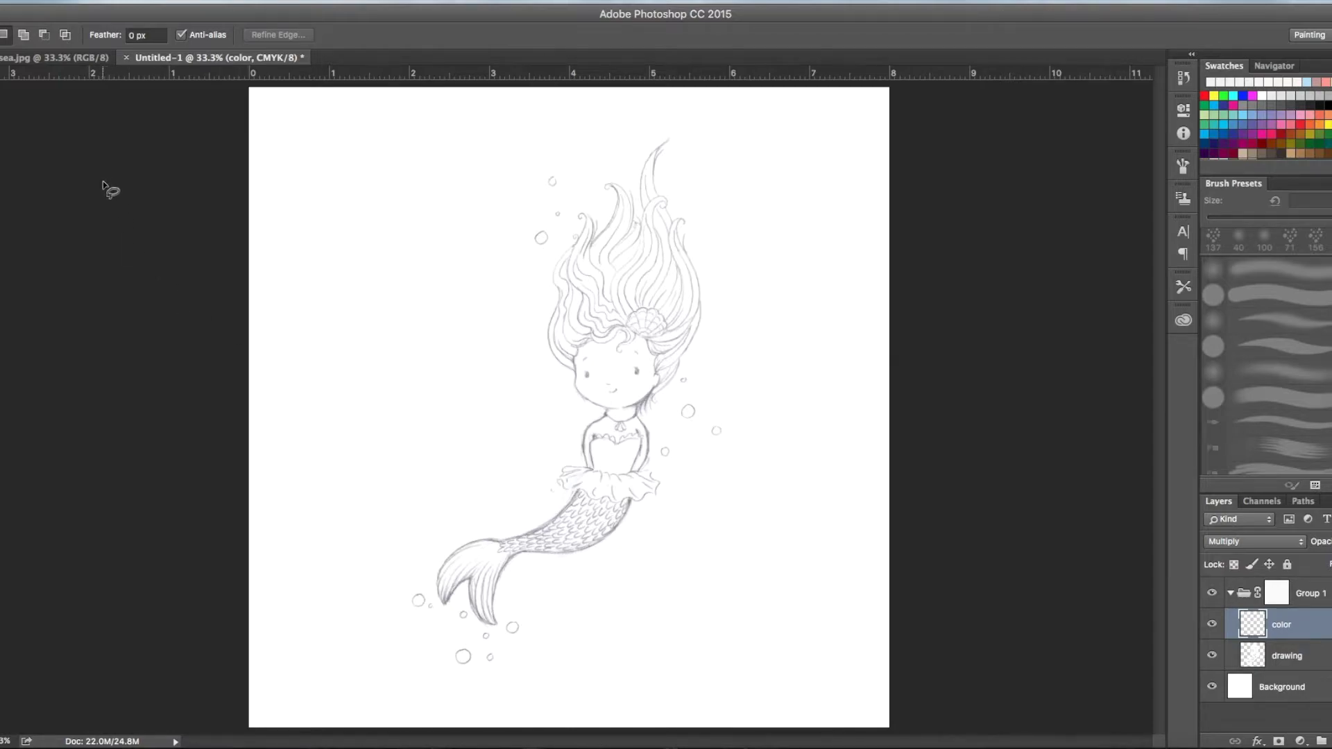
Move the mermaid sketch on the drawing layer slightly to the left so it sits more centrally on the page.
{"action": "key", "text": "v"}
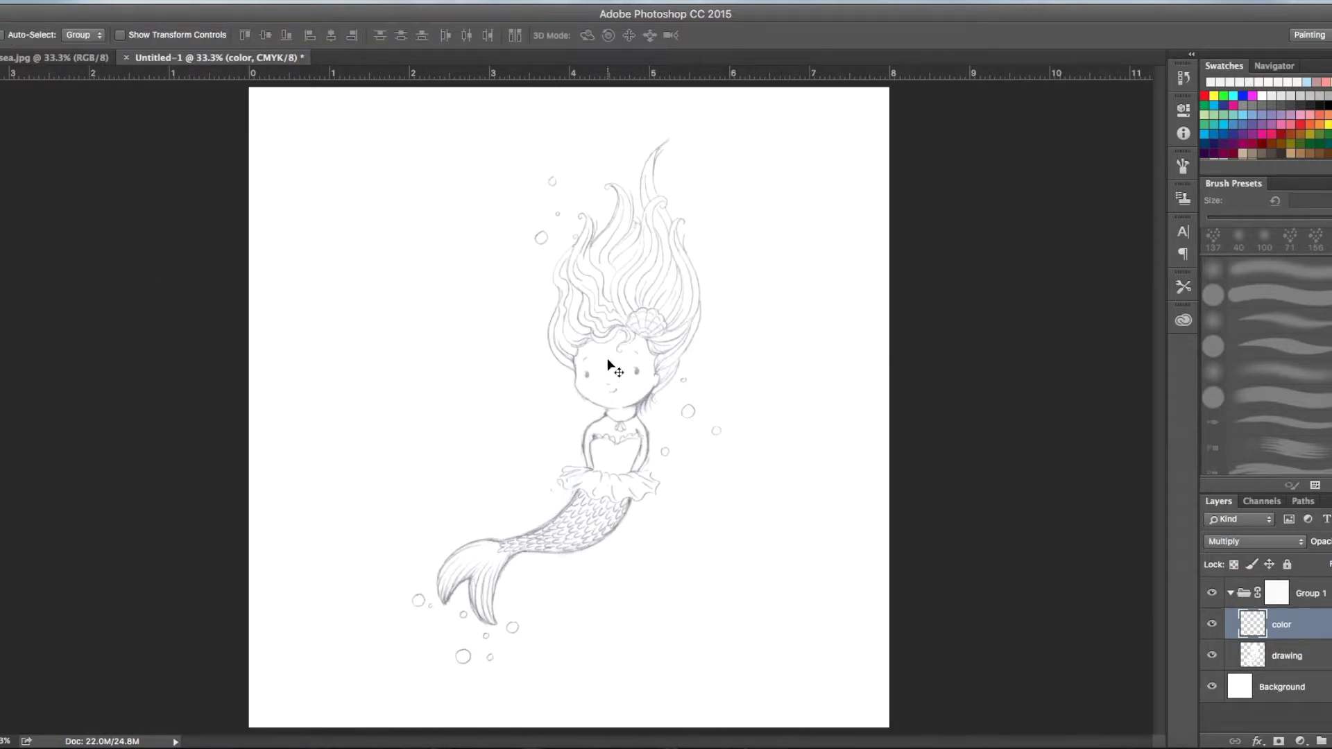
{"action": "left_click", "coordinate": [1289, 656]}
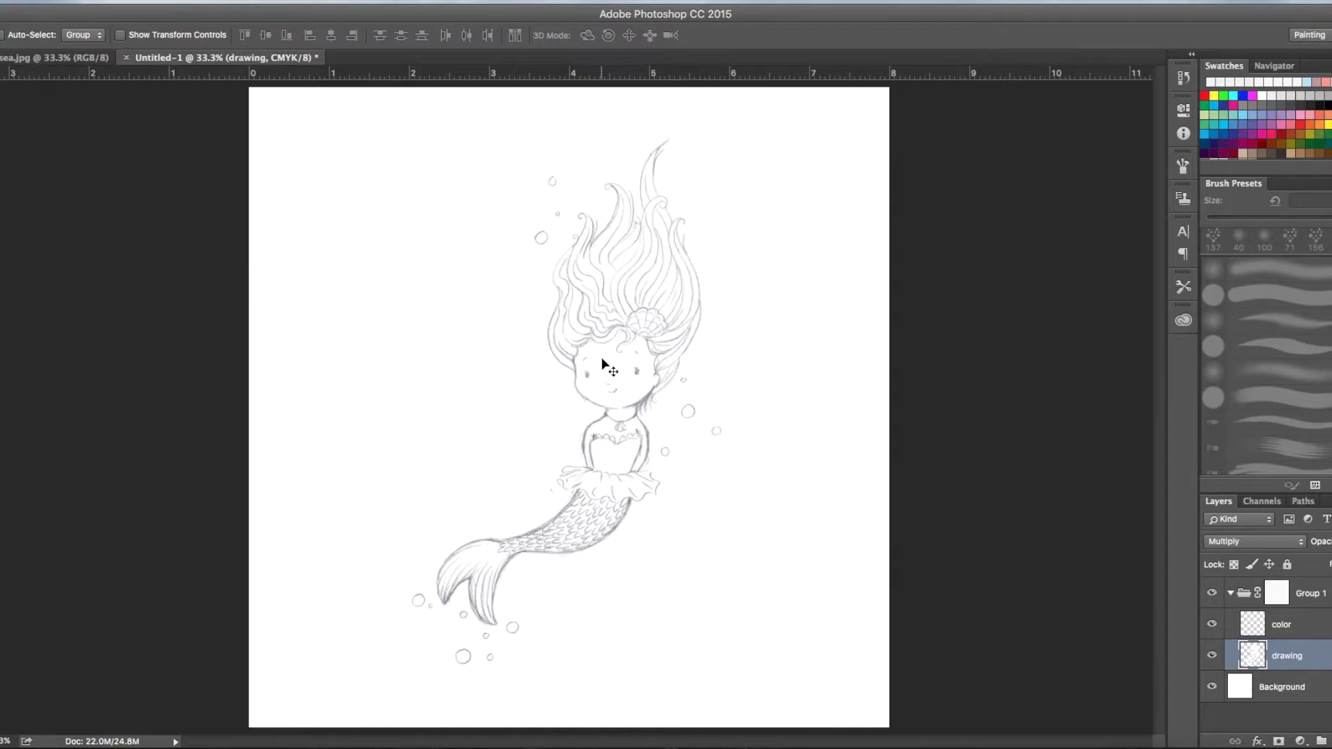
{"action": "left_click_drag", "start_coordinate": [607, 366], "coordinate": [576, 370]}
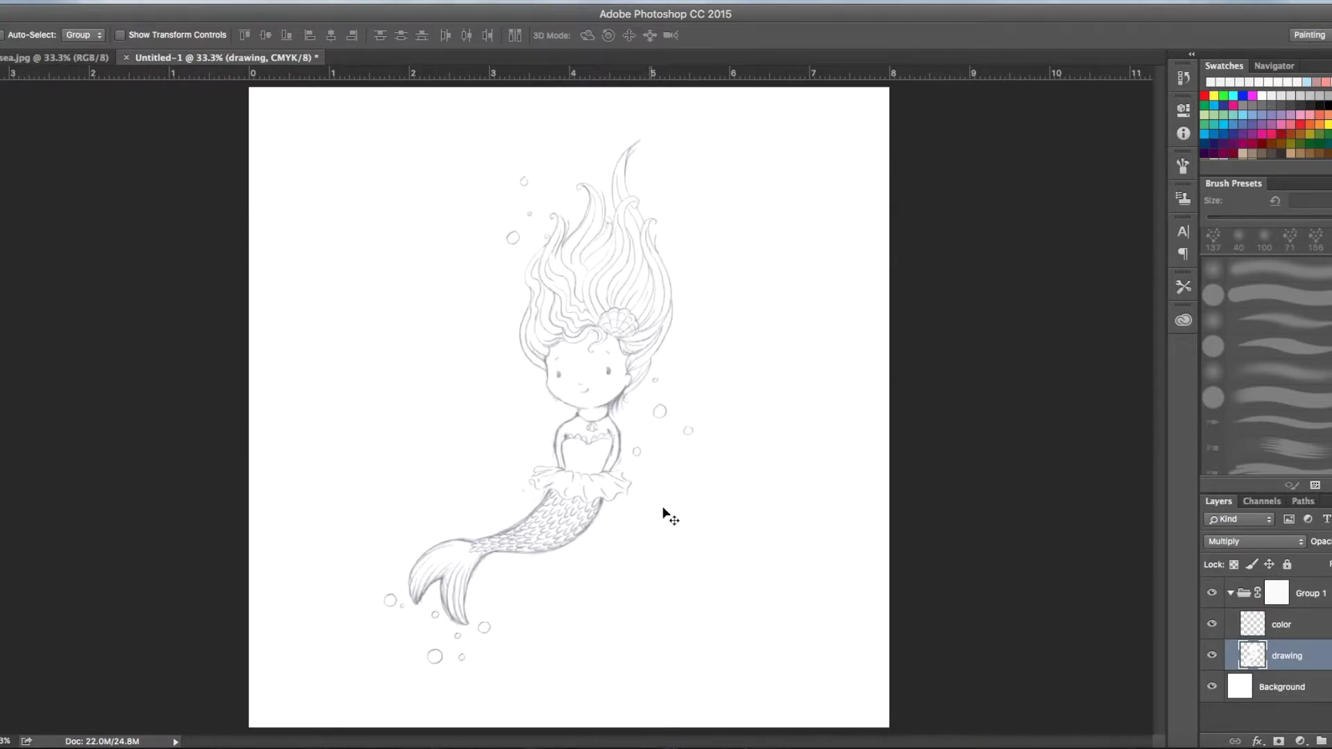
Target the color layer for painting and reduce the textured brush's size to 60 px.
{"action": "left_click", "coordinate": [1286, 628]}
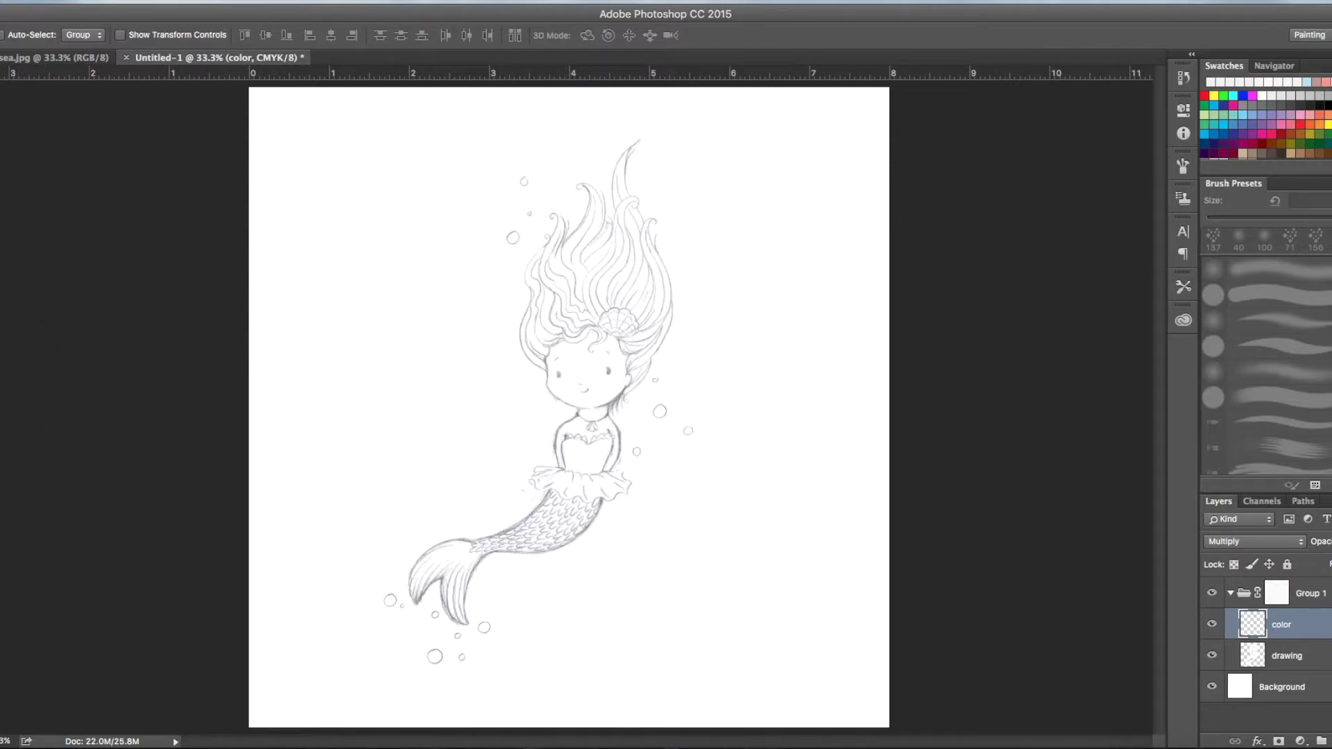
{"action": "key", "text": "b"}
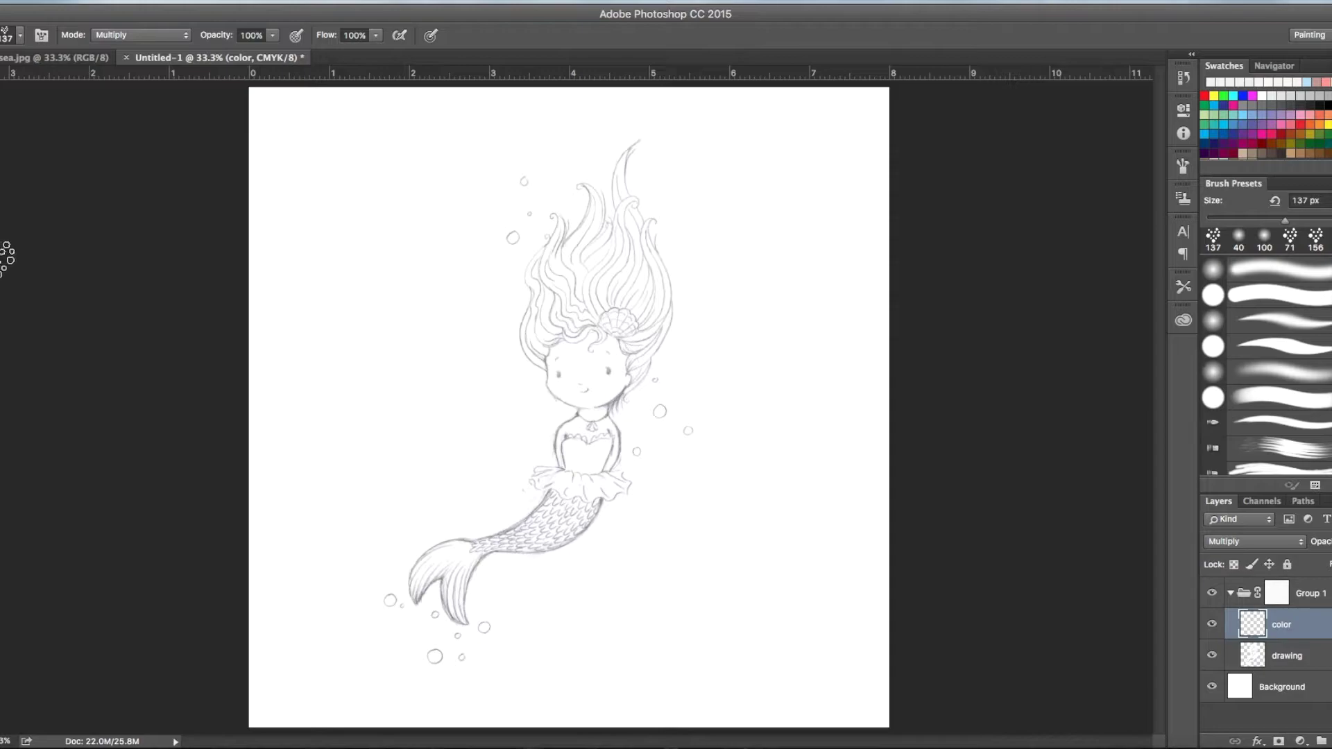
{"action": "left_click", "coordinate": [21, 36]}
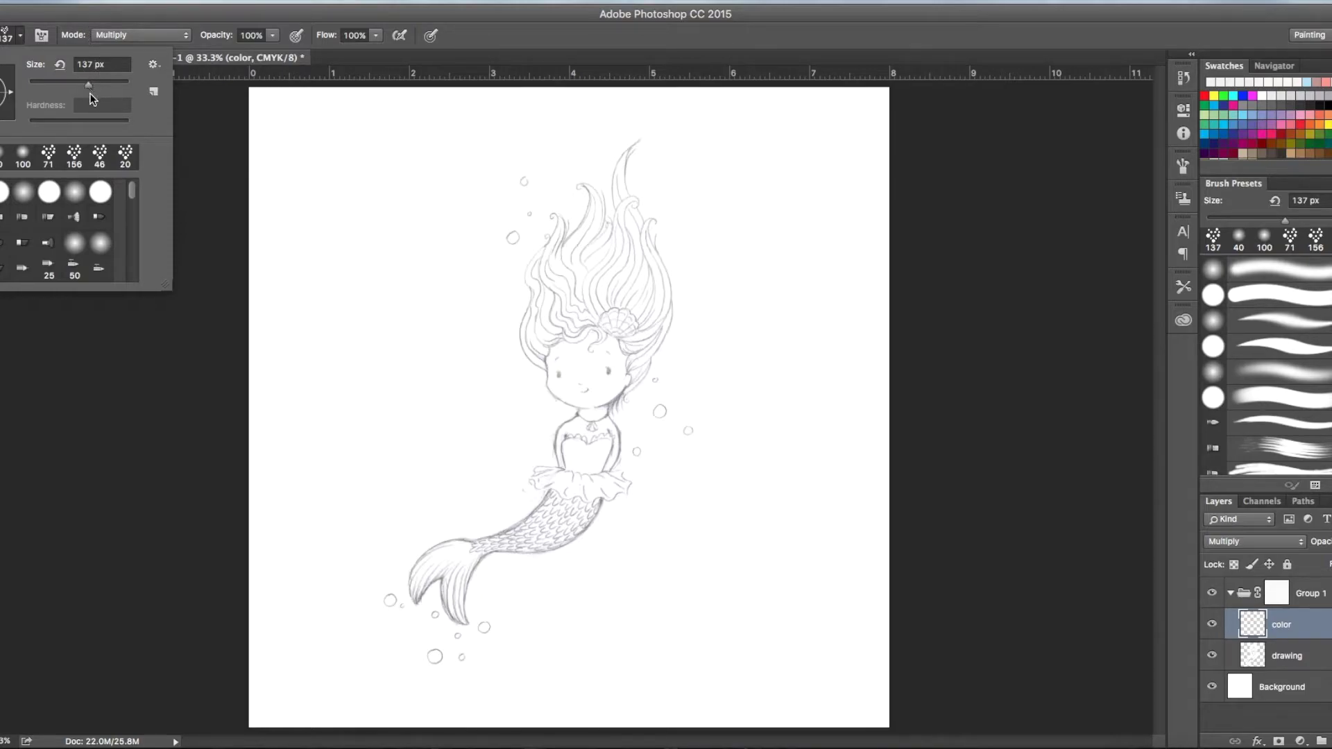
{"action": "left_click_drag", "start_coordinate": [88, 83], "coordinate": [59, 83]}
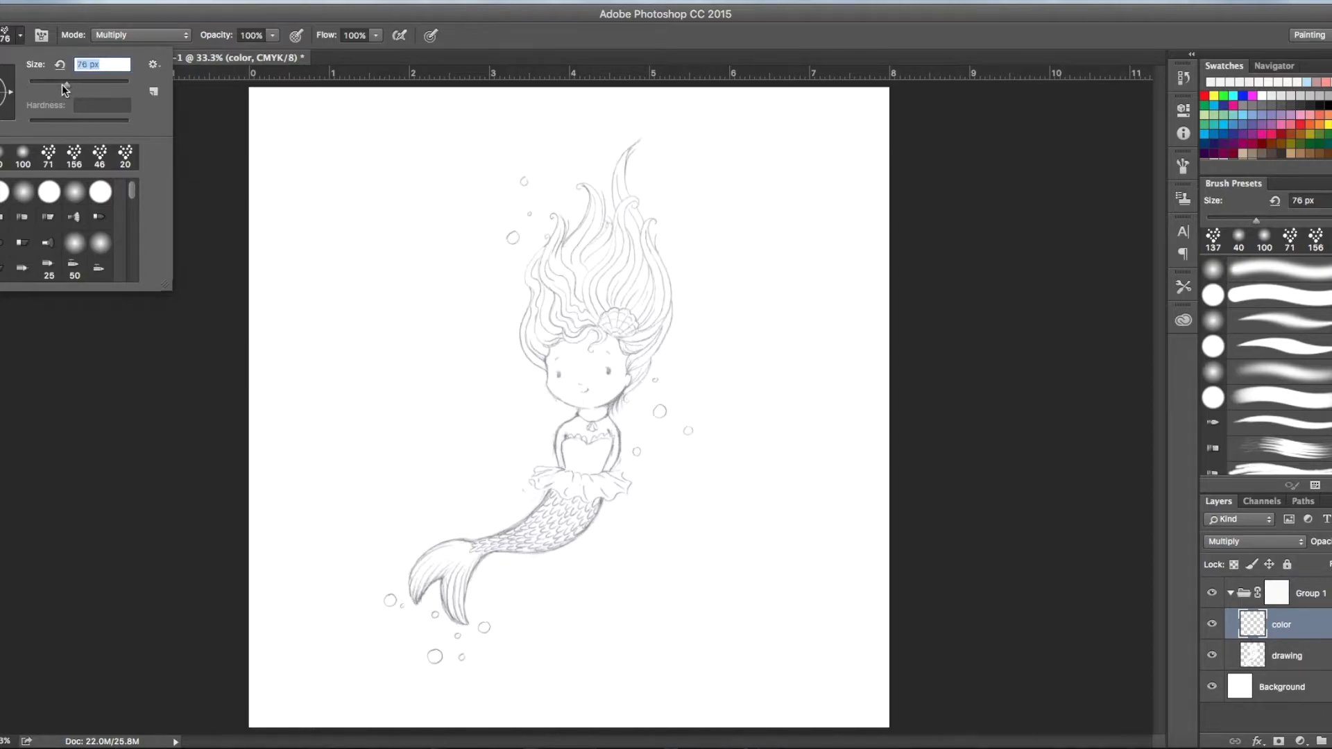
{"action": "left_click_drag", "start_coordinate": [59, 90], "coordinate": [57, 89]}
Paint the mermaid's face, neck, shoulders and arms with layered strokes of a very pale orange skin tone, #fffaf4.
{"action": "left_click", "coordinate": [4, 388]}
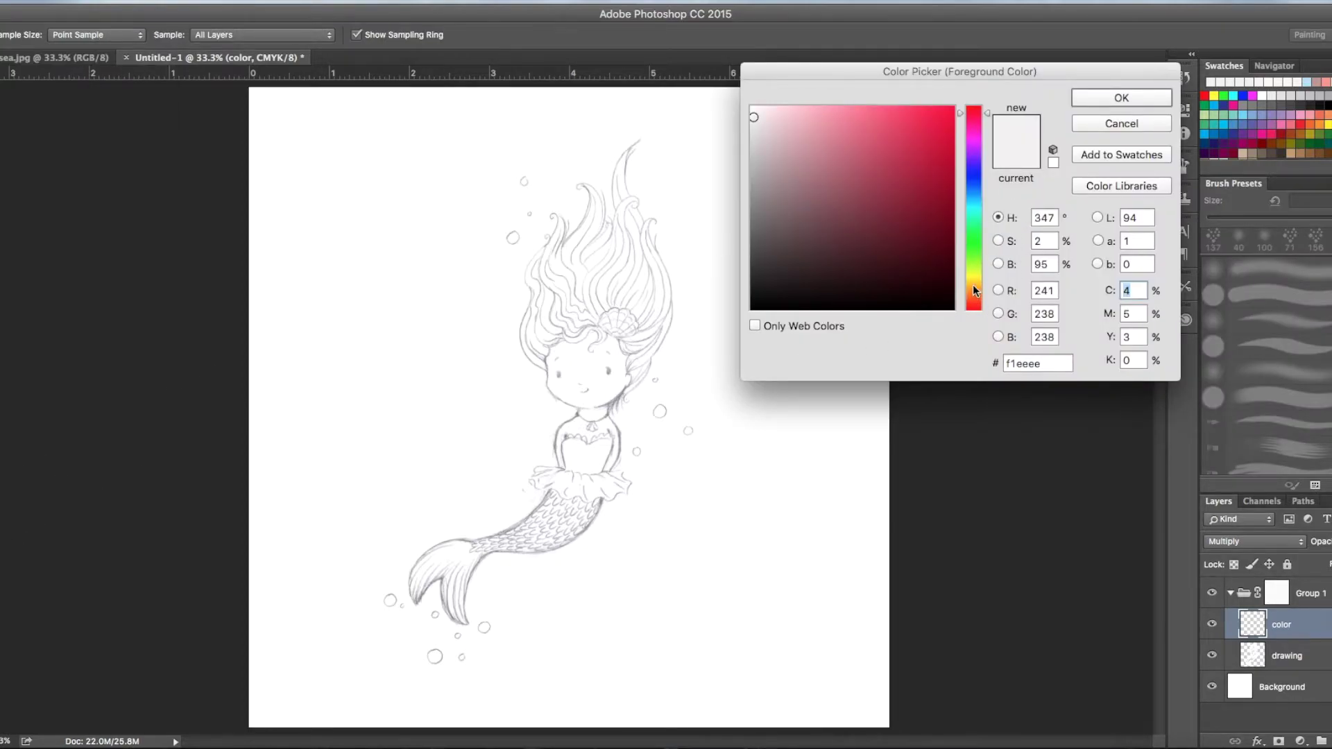
{"action": "left_click", "coordinate": [976, 291]}
{"action": "left_click_drag", "start_coordinate": [980, 296], "coordinate": [981, 293]}
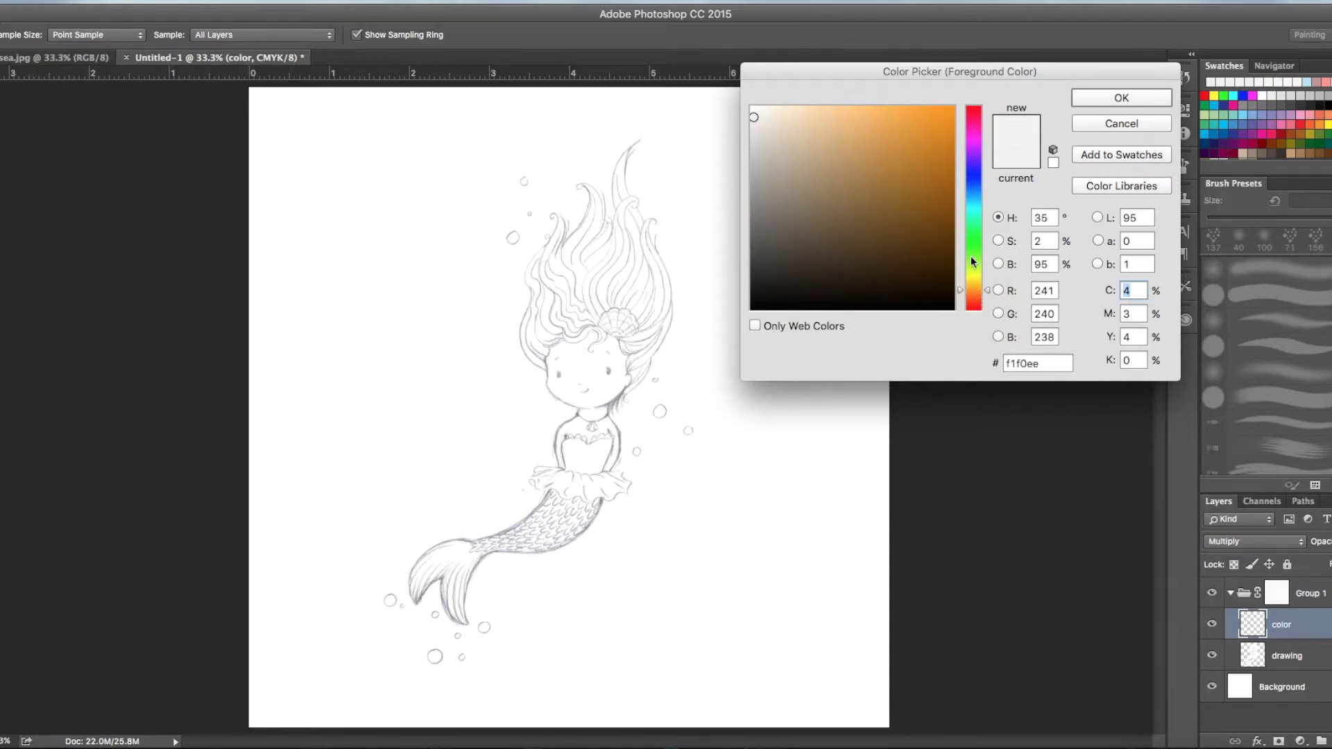
{"action": "left_click_drag", "start_coordinate": [770, 119], "coordinate": [761, 104]}
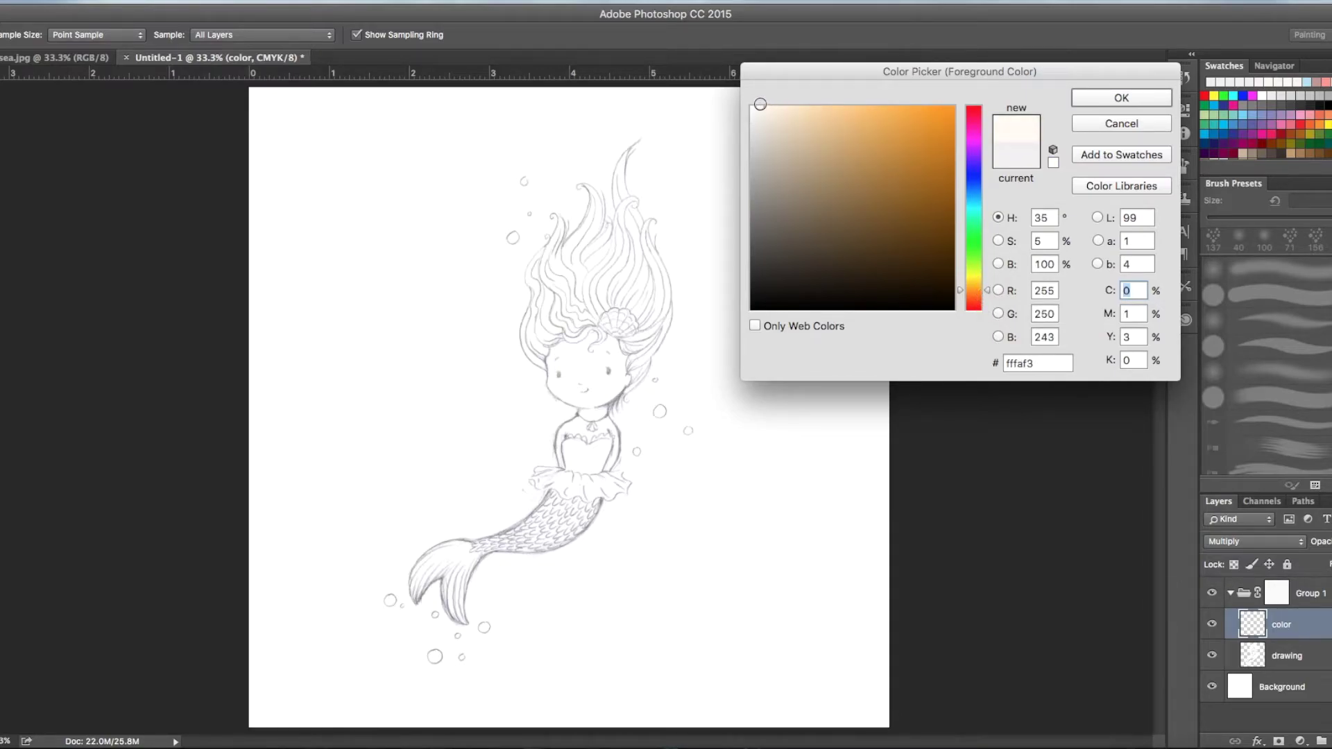
{"action": "left_click", "coordinate": [1138, 100]}
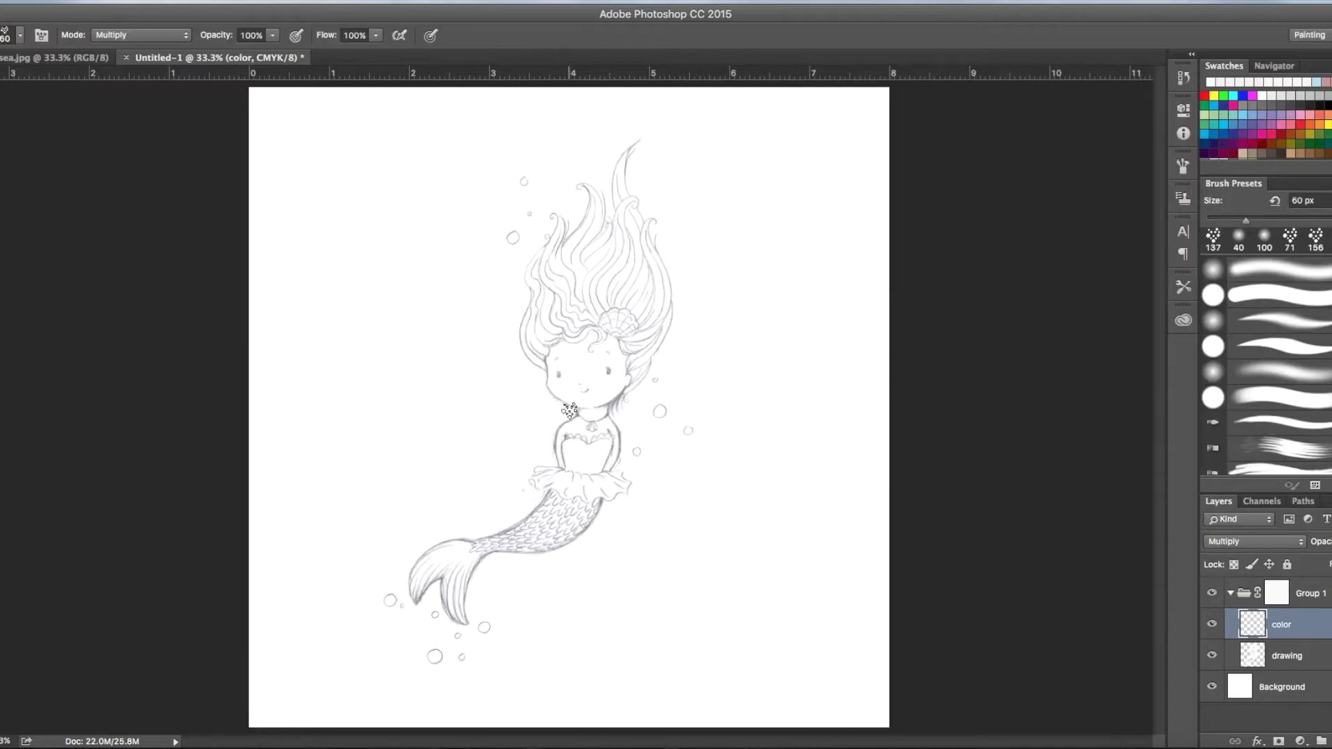
{"action": "mouse_move", "coordinate": [566, 355]}
{"action": "left_mouse_down"}
{"action": "mouse_move", "coordinate": [562, 364]}
{"action": "mouse_move", "coordinate": [586, 398]}
{"action": "mouse_move", "coordinate": [612, 375]}
{"action": "mouse_move", "coordinate": [591, 362]}
{"action": "mouse_move", "coordinate": [591, 339]}
{"action": "mouse_move", "coordinate": [583, 370]}
{"action": "mouse_move", "coordinate": [613, 348]}
{"action": "mouse_move", "coordinate": [606, 395]}
{"action": "mouse_move", "coordinate": [573, 396]}
{"action": "mouse_move", "coordinate": [604, 403]}
{"action": "mouse_move", "coordinate": [578, 428]}
{"action": "mouse_move", "coordinate": [608, 430]}
{"action": "mouse_move", "coordinate": [609, 468]}
{"action": "mouse_move", "coordinate": [605, 433]}
{"action": "mouse_move", "coordinate": [567, 437]}
{"action": "mouse_move", "coordinate": [561, 451]}
{"action": "mouse_move", "coordinate": [587, 427]}
{"action": "left_mouse_up"}
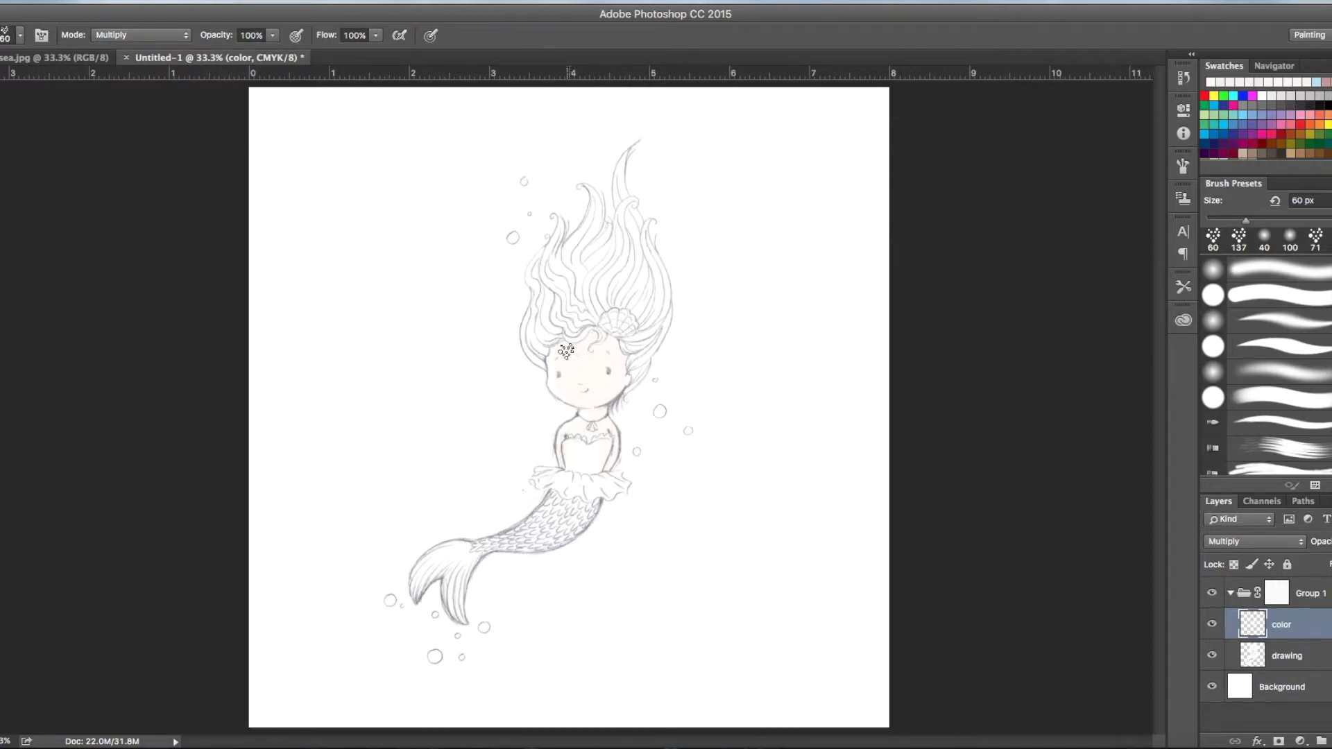
{"action": "mouse_move", "coordinate": [580, 350]}
{"action": "left_mouse_down"}
{"action": "mouse_move", "coordinate": [597, 382]}
{"action": "mouse_move", "coordinate": [604, 345]}
{"action": "mouse_move", "coordinate": [598, 395]}
{"action": "left_mouse_up"}
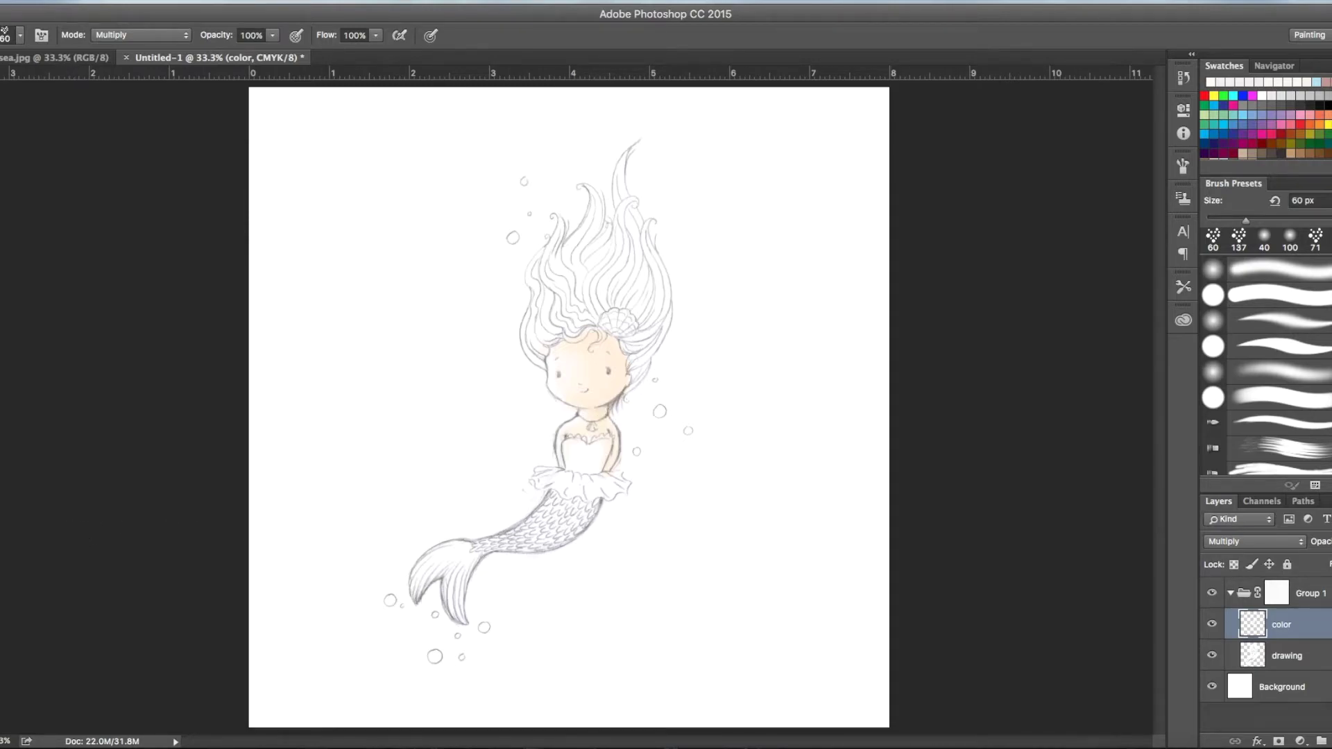
Shade the edges of the mermaid's face, neck and arms in pale blue, #f4fdff, with a 25 px brush.
{"action": "left_click", "coordinate": [0, 472]}
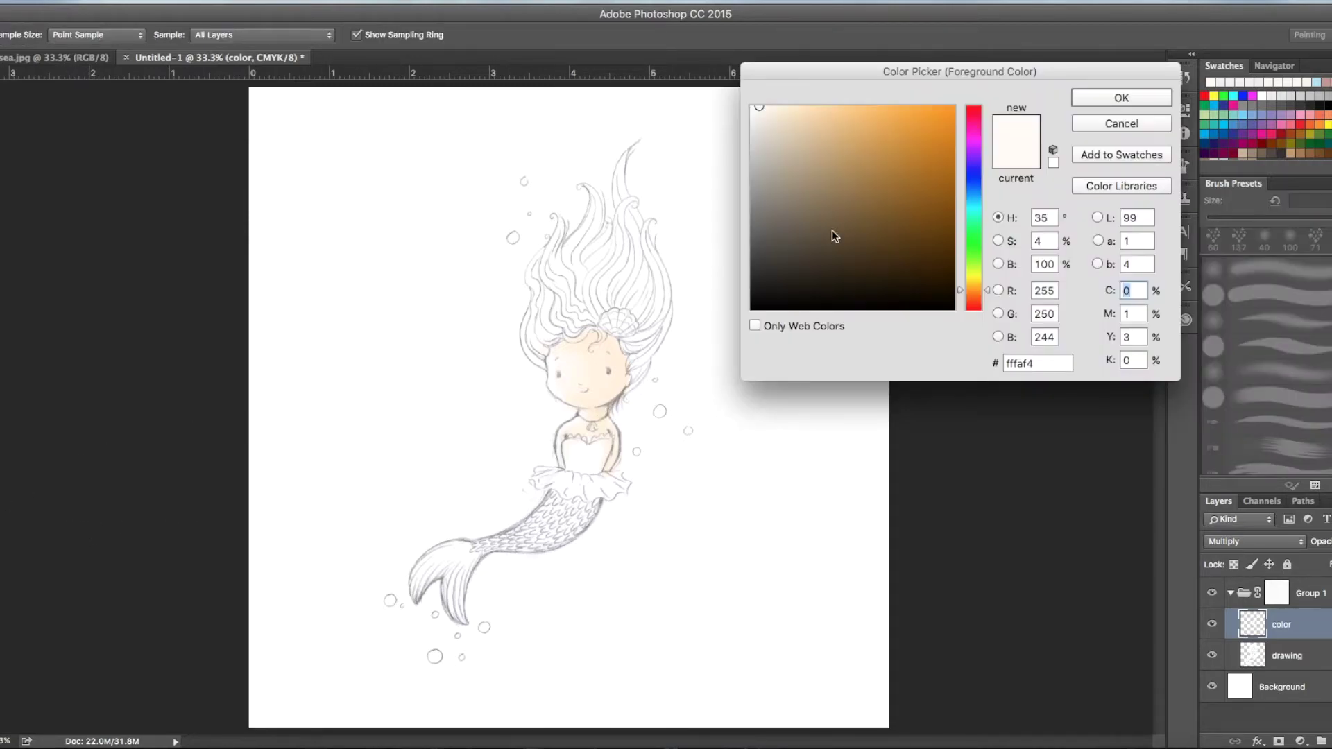
{"action": "left_click", "coordinate": [975, 200]}
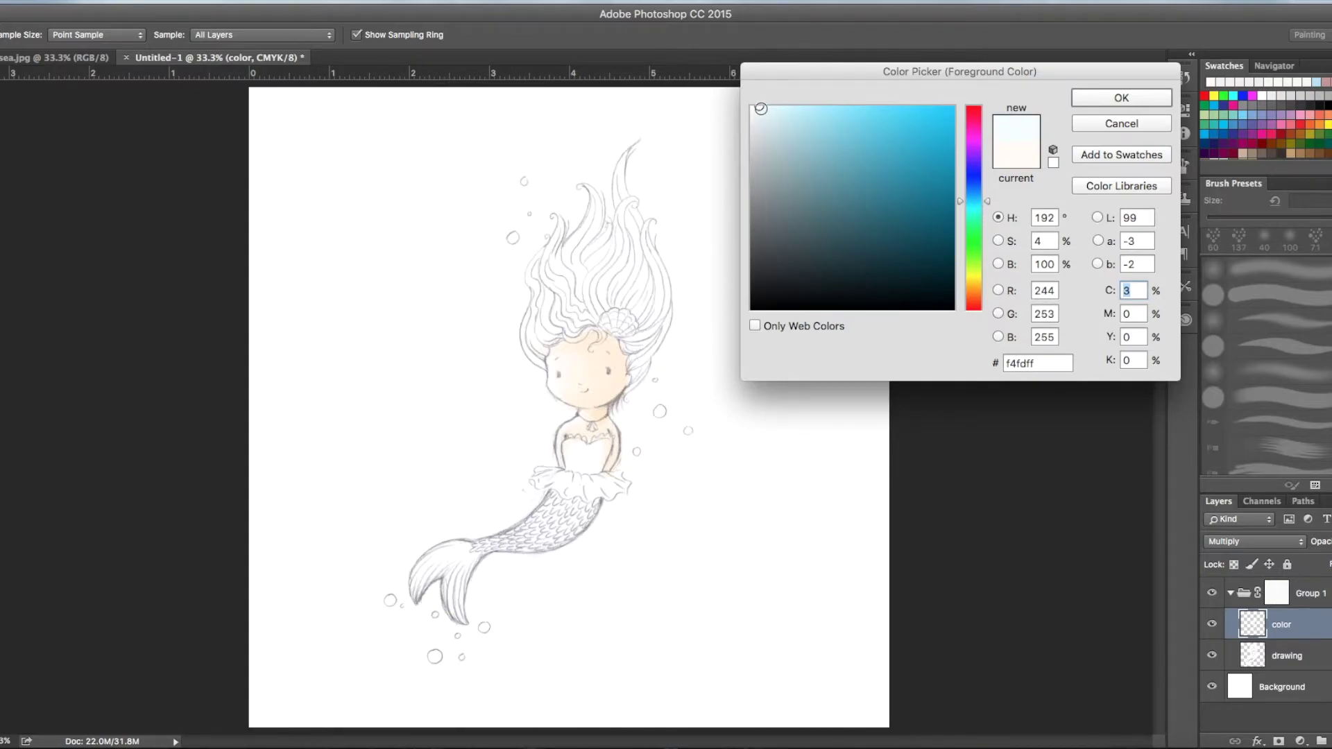
{"action": "left_click", "coordinate": [1099, 104]}
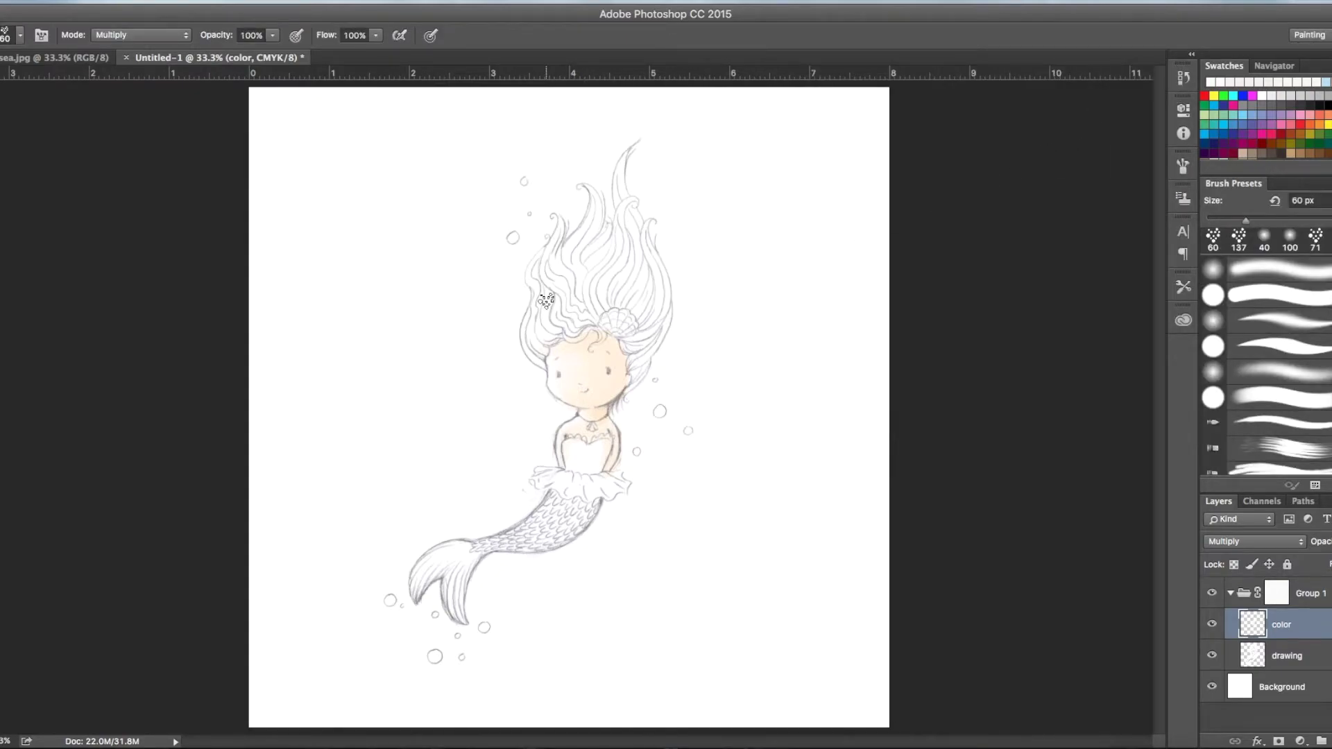
{"action": "key", "text": "super+plus"}
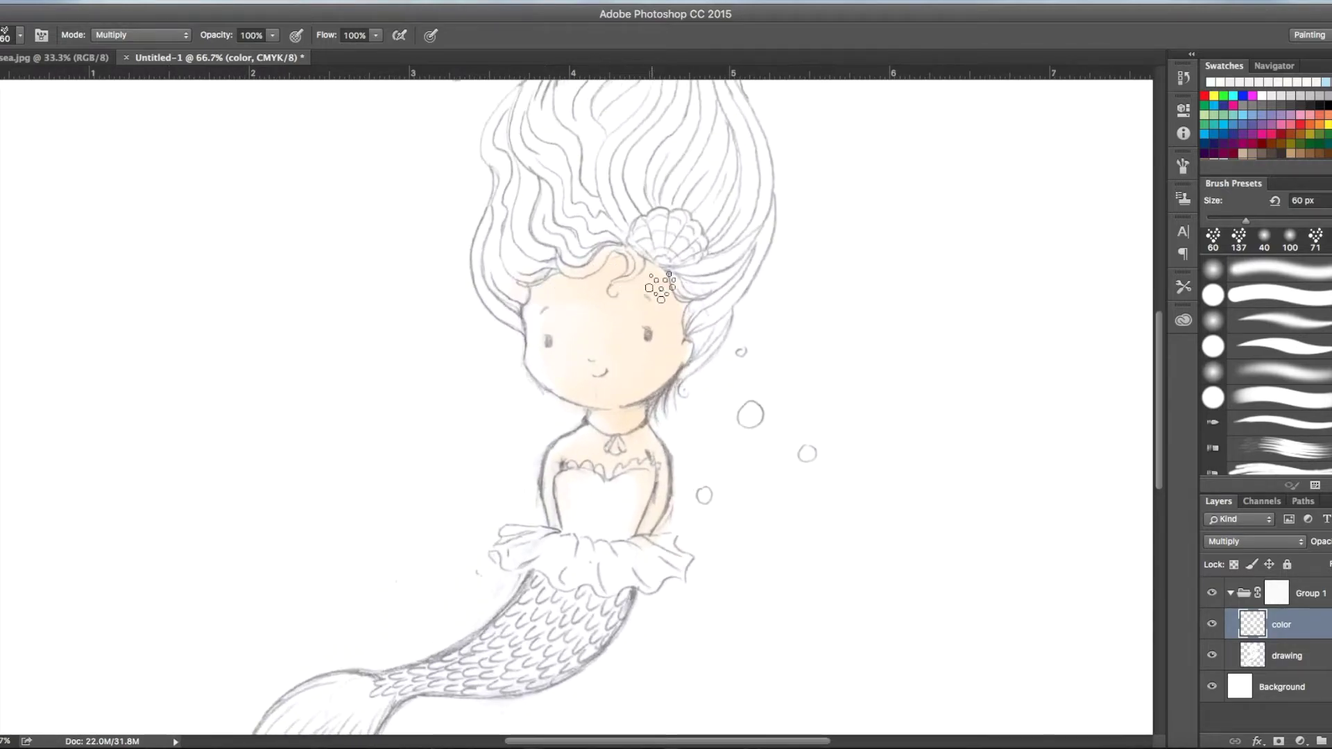
{"action": "right_click", "coordinate": [43, 88]}
{"action": "left_click_drag", "start_coordinate": [49, 82], "coordinate": [40, 86]}
{"action": "mouse_move", "coordinate": [631, 416]}
{"action": "left_mouse_down"}
{"action": "mouse_move", "coordinate": [641, 421]}
{"action": "mouse_move", "coordinate": [619, 409]}
{"action": "mouse_move", "coordinate": [644, 408]}
{"action": "mouse_move", "coordinate": [631, 407]}
{"action": "left_mouse_up"}
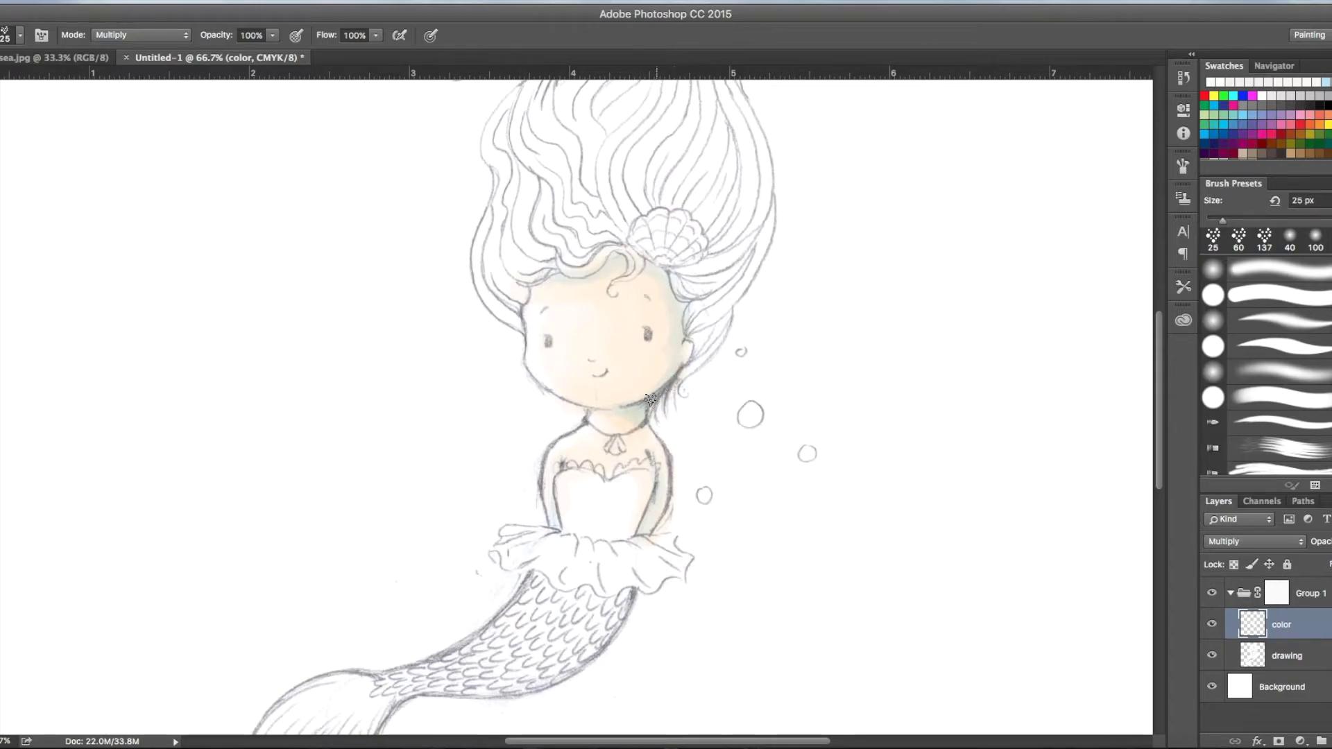
Change the foreground color to a pale violet, #f3f0fd, for the skin shadows.
{"action": "left_click", "coordinate": [3, 555]}
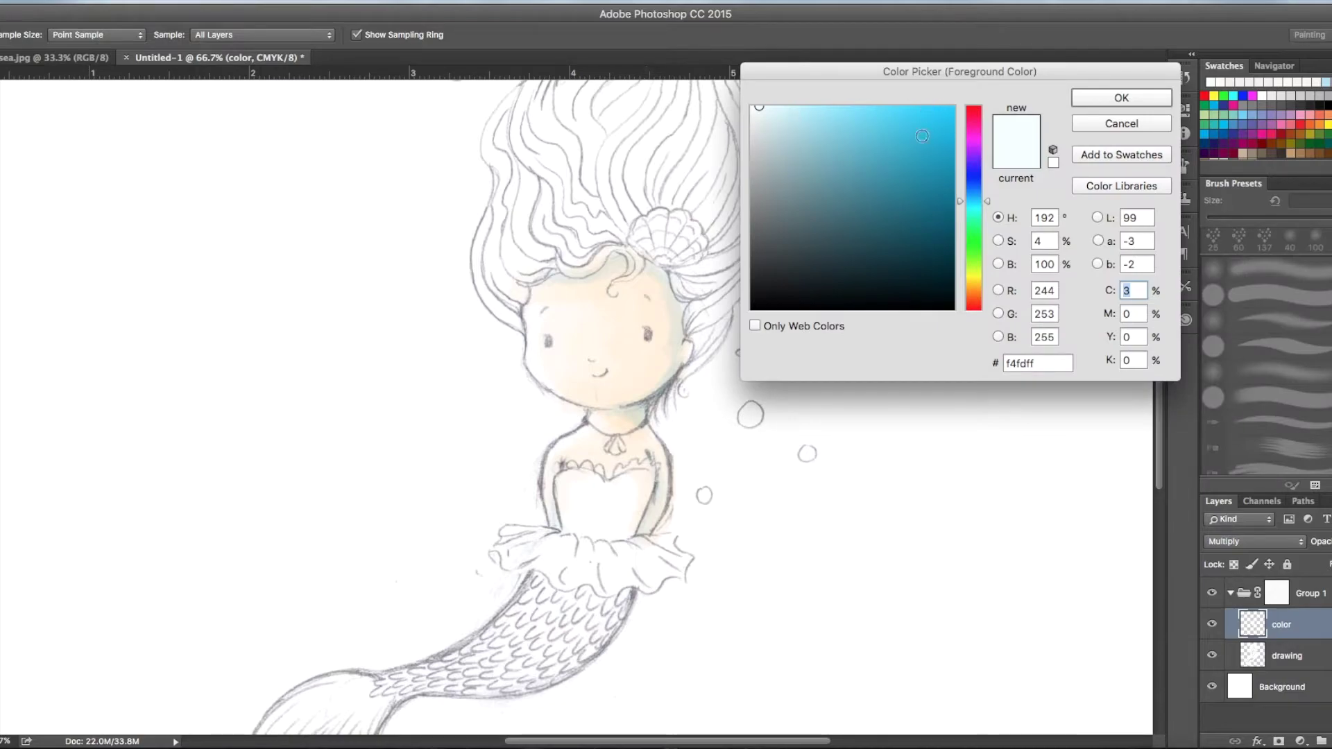
{"action": "left_click", "coordinate": [978, 188]}
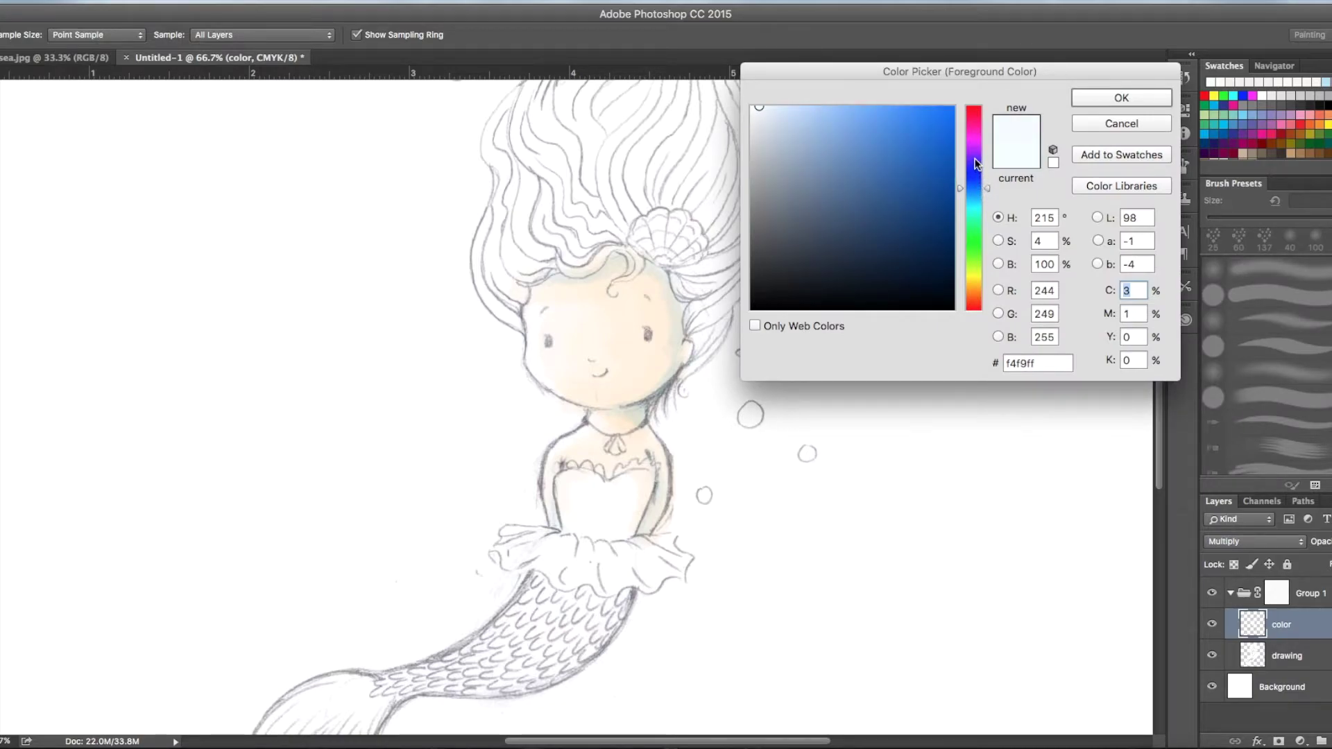
{"action": "left_click", "coordinate": [976, 164]}
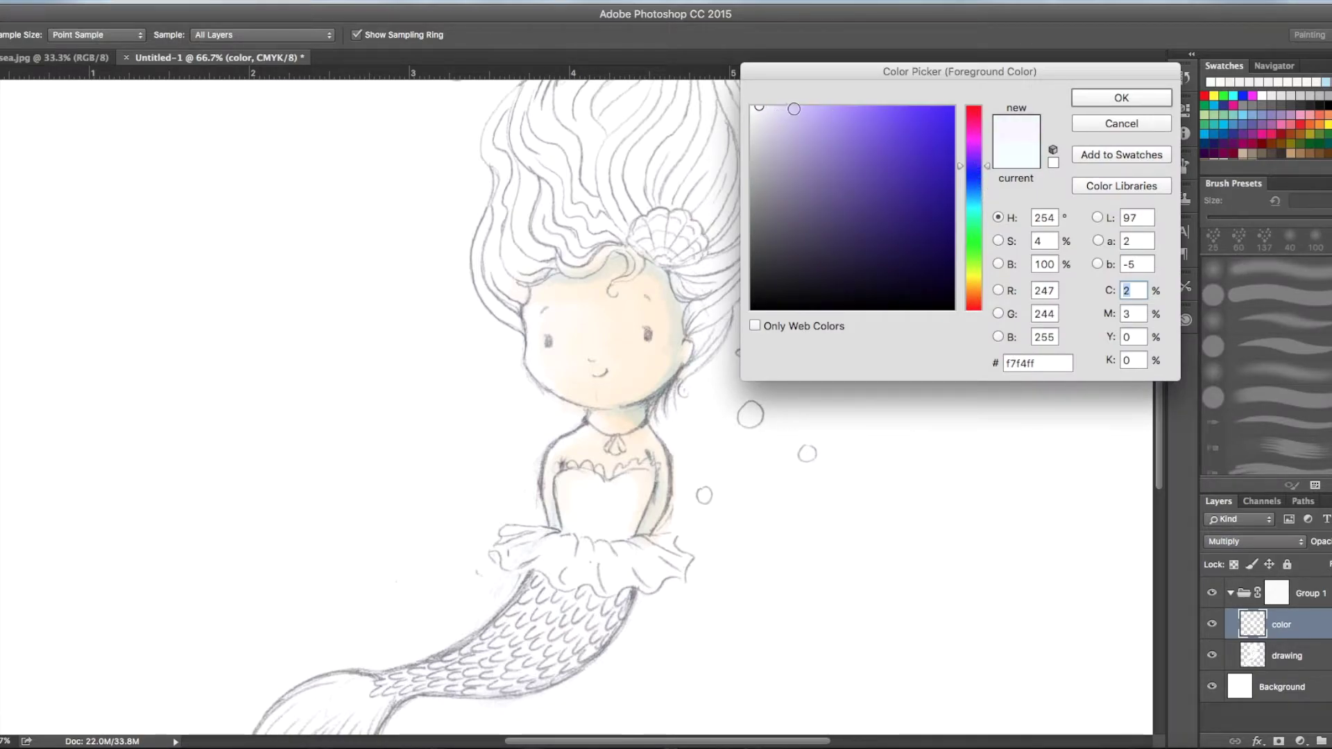
{"action": "left_click_drag", "start_coordinate": [763, 109], "coordinate": [761, 108]}
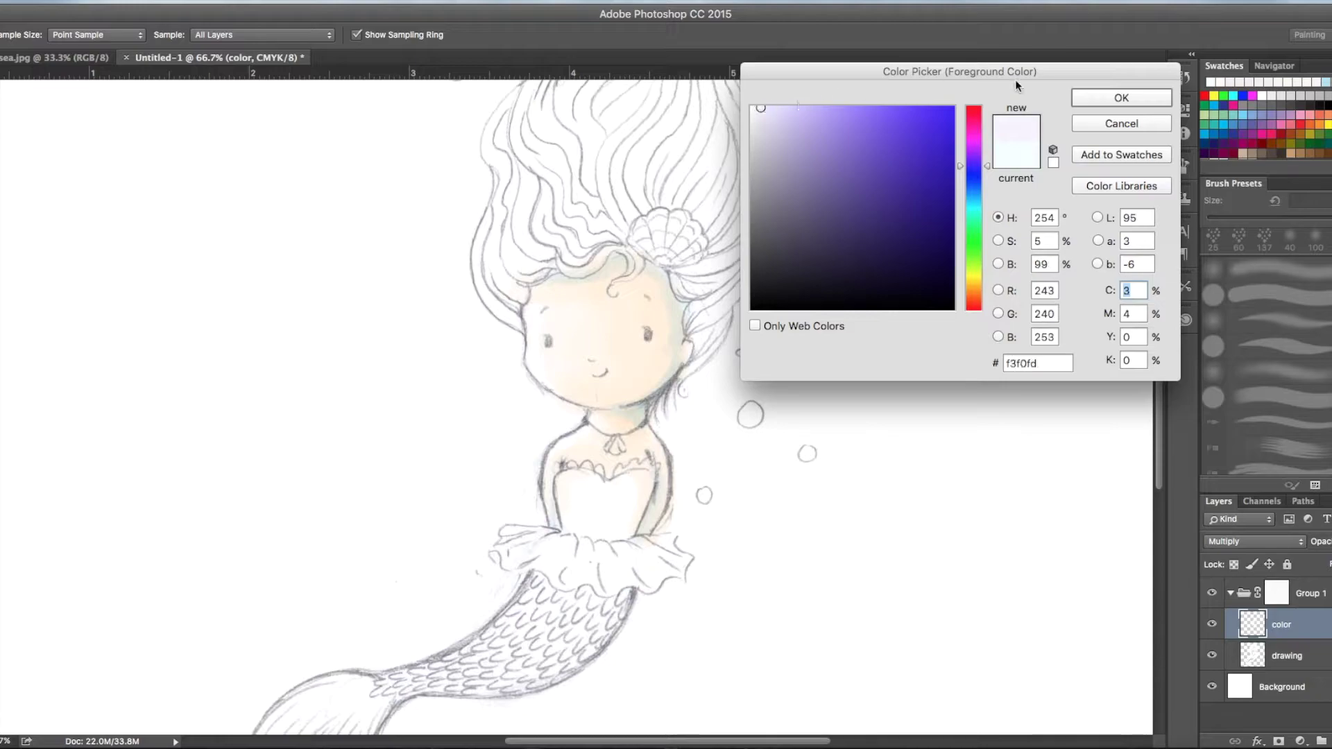
{"action": "left_click", "coordinate": [1087, 94]}
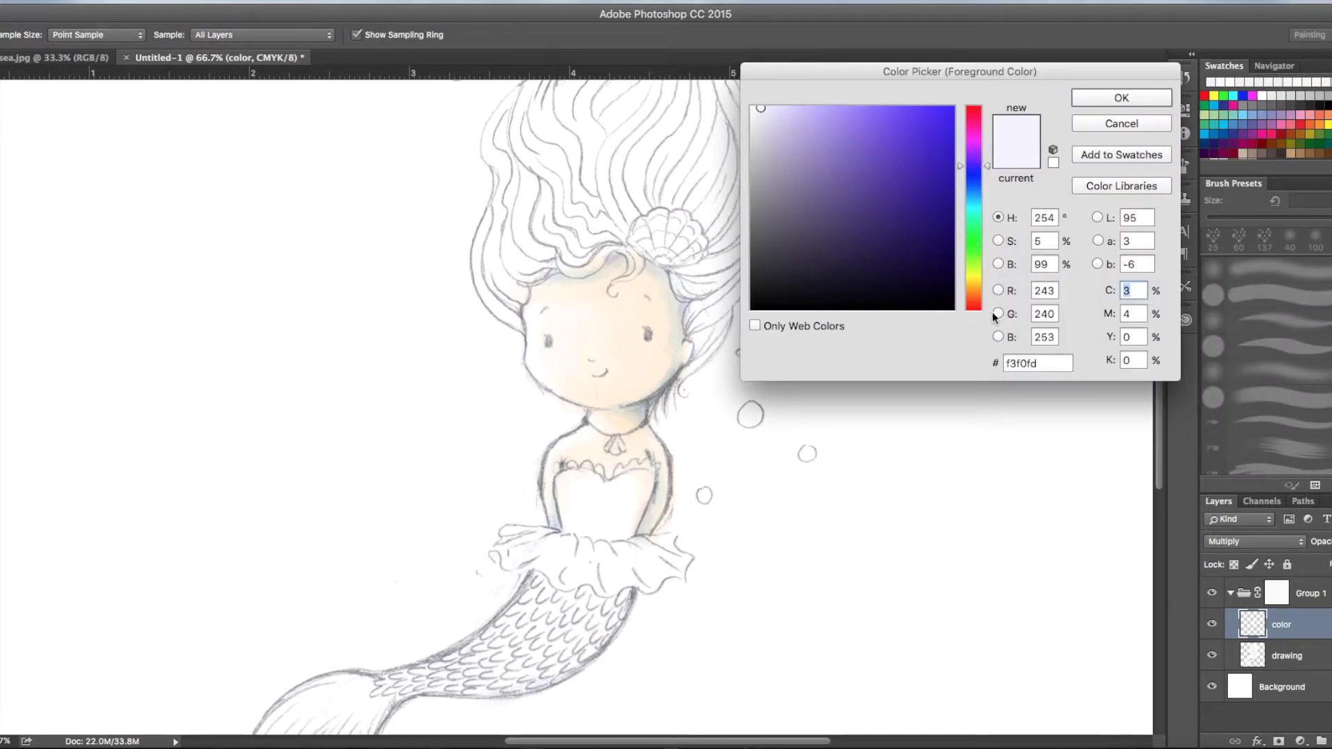
Warm up the mermaid's face and upper body with pale orange, #fff6ec, using a 43 px brush.
{"action": "left_click", "coordinate": [974, 292]}
{"action": "left_click_drag", "start_coordinate": [973, 286], "coordinate": [974, 291]}
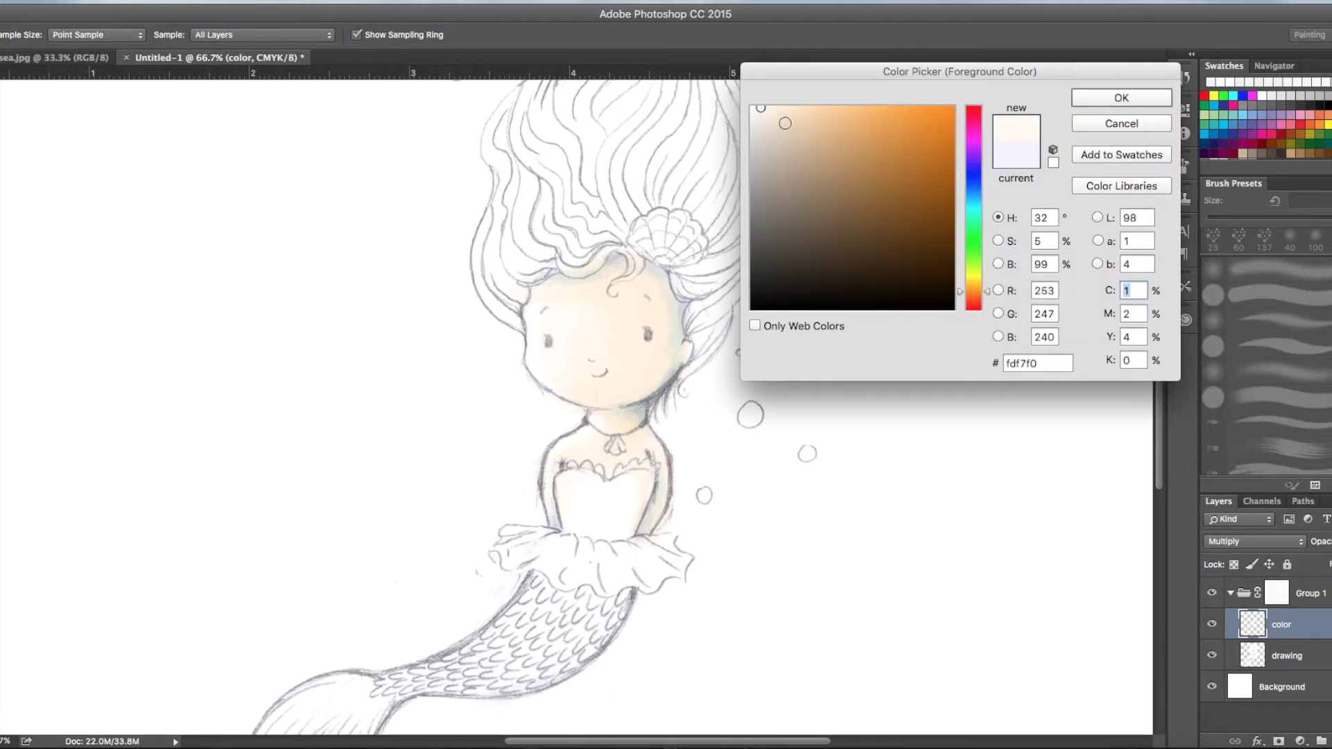
{"action": "left_click_drag", "start_coordinate": [763, 109], "coordinate": [767, 103]}
{"action": "left_click", "coordinate": [1103, 100]}
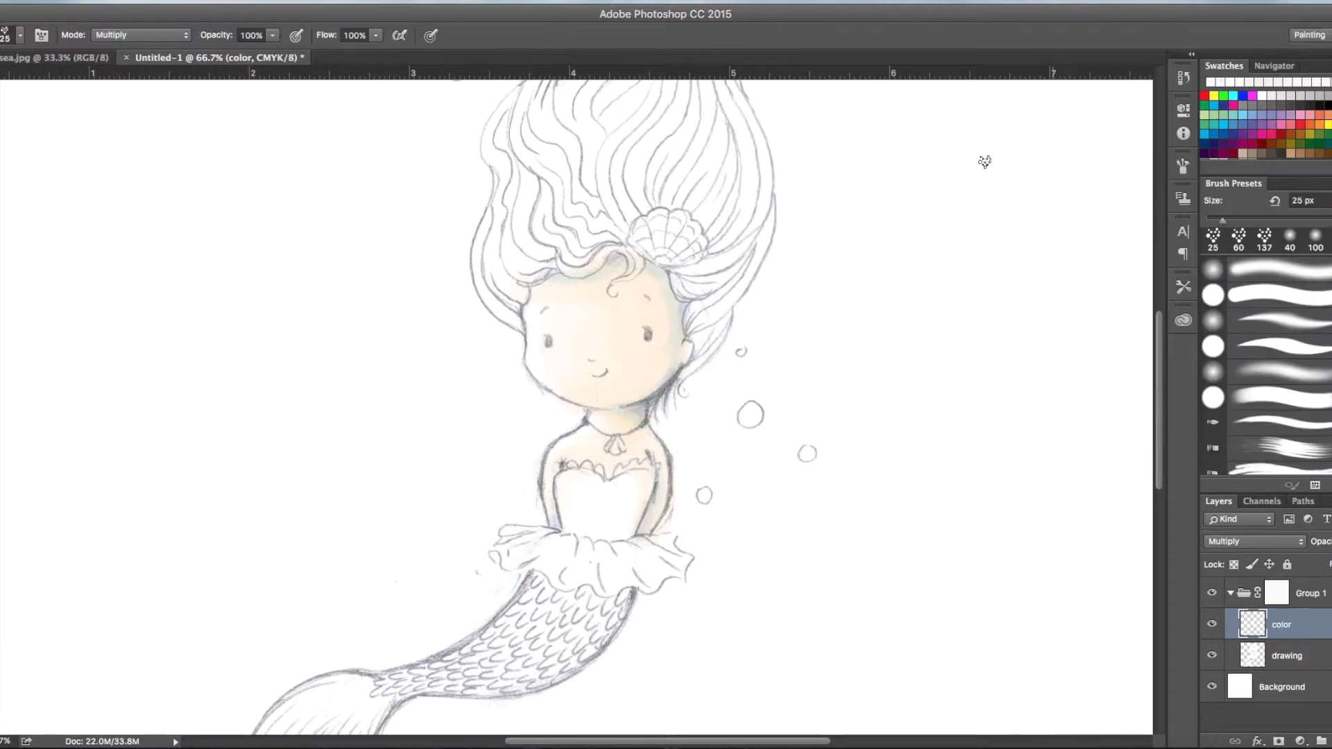
{"action": "left_click", "coordinate": [20, 35]}
{"action": "left_click_drag", "start_coordinate": [43, 85], "coordinate": [49, 84]}
{"action": "mouse_move", "coordinate": [555, 281]}
{"action": "left_mouse_down"}
{"action": "mouse_move", "coordinate": [545, 314]}
{"action": "mouse_move", "coordinate": [639, 291]}
{"action": "mouse_move", "coordinate": [619, 389]}
{"action": "mouse_move", "coordinate": [668, 360]}
{"action": "mouse_move", "coordinate": [643, 291]}
{"action": "mouse_move", "coordinate": [632, 387]}
{"action": "mouse_move", "coordinate": [578, 393]}
{"action": "mouse_move", "coordinate": [544, 358]}
{"action": "mouse_move", "coordinate": [550, 299]}
{"action": "mouse_move", "coordinate": [604, 276]}
{"action": "mouse_move", "coordinate": [671, 294]}
{"action": "mouse_move", "coordinate": [664, 365]}
{"action": "mouse_move", "coordinate": [609, 421]}
{"action": "mouse_move", "coordinate": [619, 426]}
{"action": "mouse_move", "coordinate": [566, 459]}
{"action": "mouse_move", "coordinate": [605, 449]}
{"action": "mouse_move", "coordinate": [613, 460]}
{"action": "mouse_move", "coordinate": [562, 474]}
{"action": "left_mouse_up"}
{"action": "mouse_move", "coordinate": [637, 396]}
{"action": "left_mouse_down"}
{"action": "mouse_move", "coordinate": [654, 302]}
{"action": "mouse_move", "coordinate": [633, 269]}
{"action": "mouse_move", "coordinate": [550, 270]}
{"action": "mouse_move", "coordinate": [525, 315]}
{"action": "left_mouse_up"}
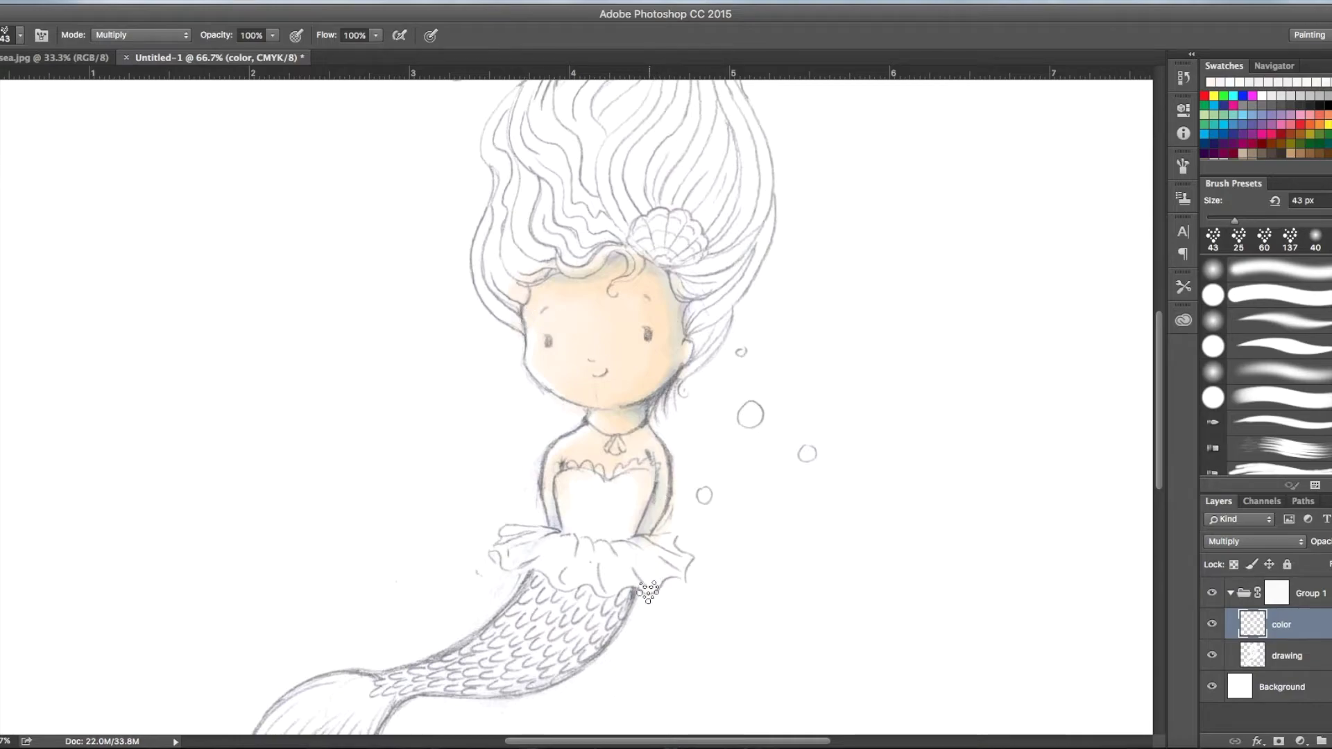
Paint soft blush on both of the mermaid's cheeks with a pale reddish pink, #ffede7.
{"action": "key", "text": "ctrl+minus"}
{"action": "key", "text": "ctrl+minus"}
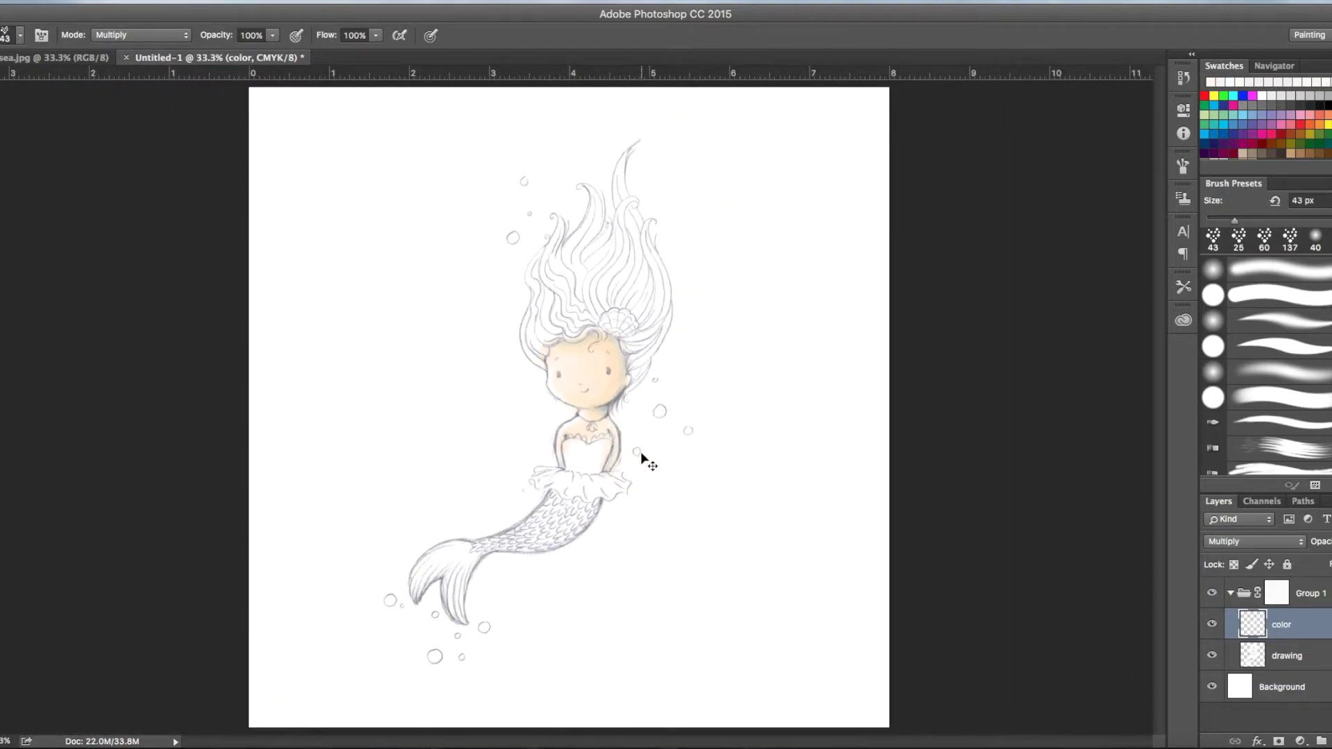
{"action": "key", "text": "ctrl+plus"}
{"action": "key", "text": "ctrl+plus"}
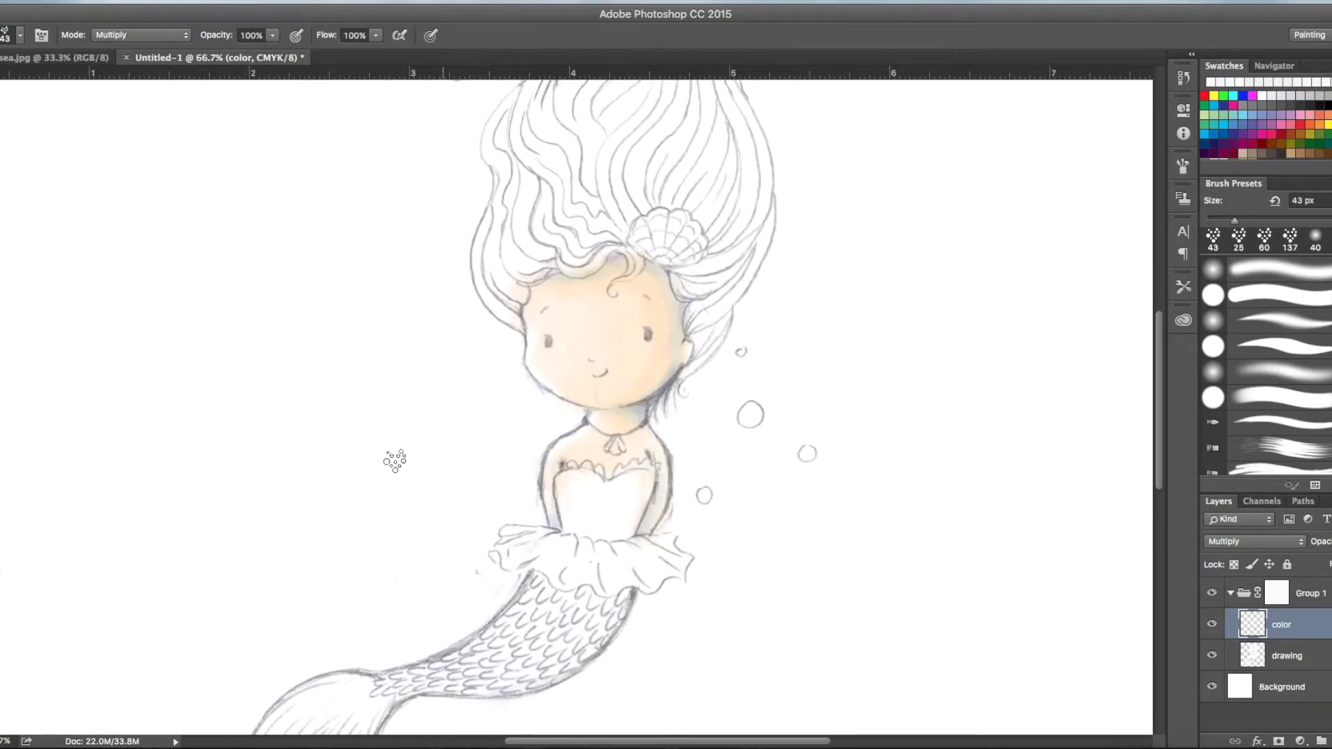
{"action": "left_click", "coordinate": [2, 515]}
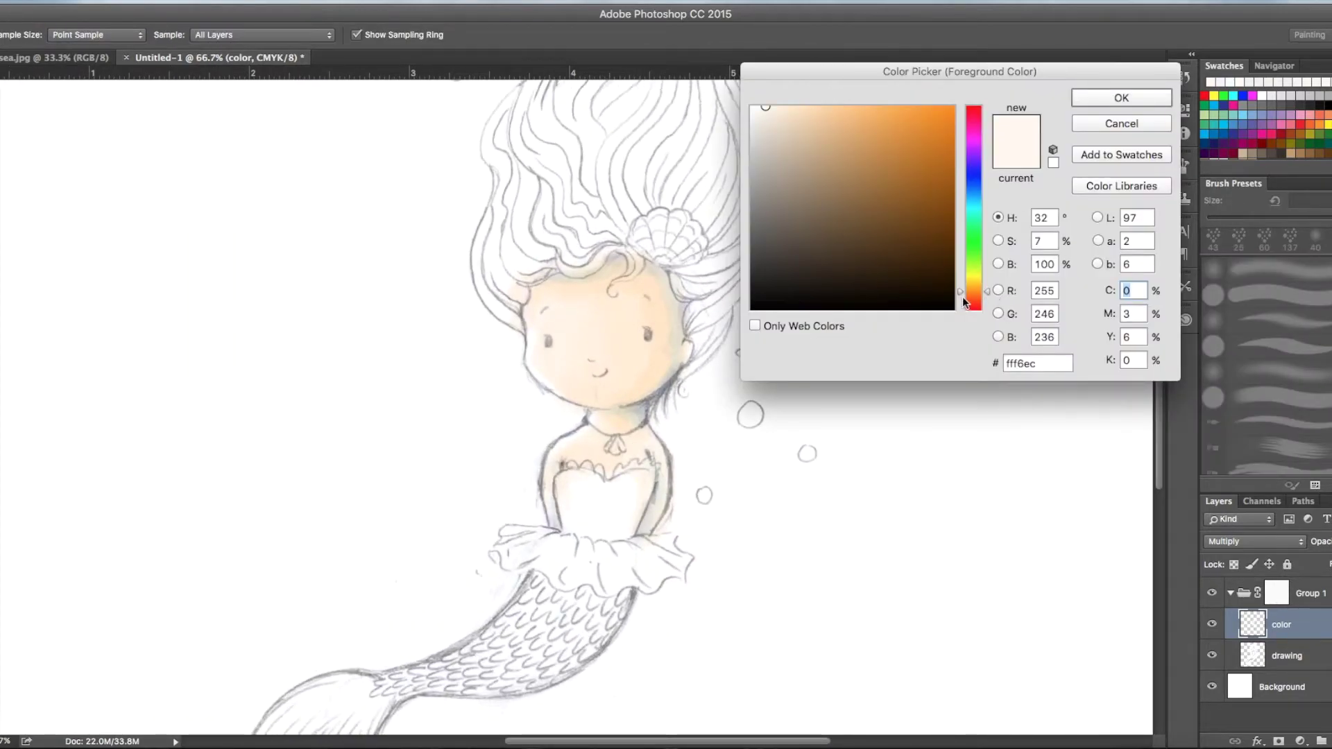
{"action": "left_click_drag", "start_coordinate": [973, 291], "coordinate": [975, 299]}
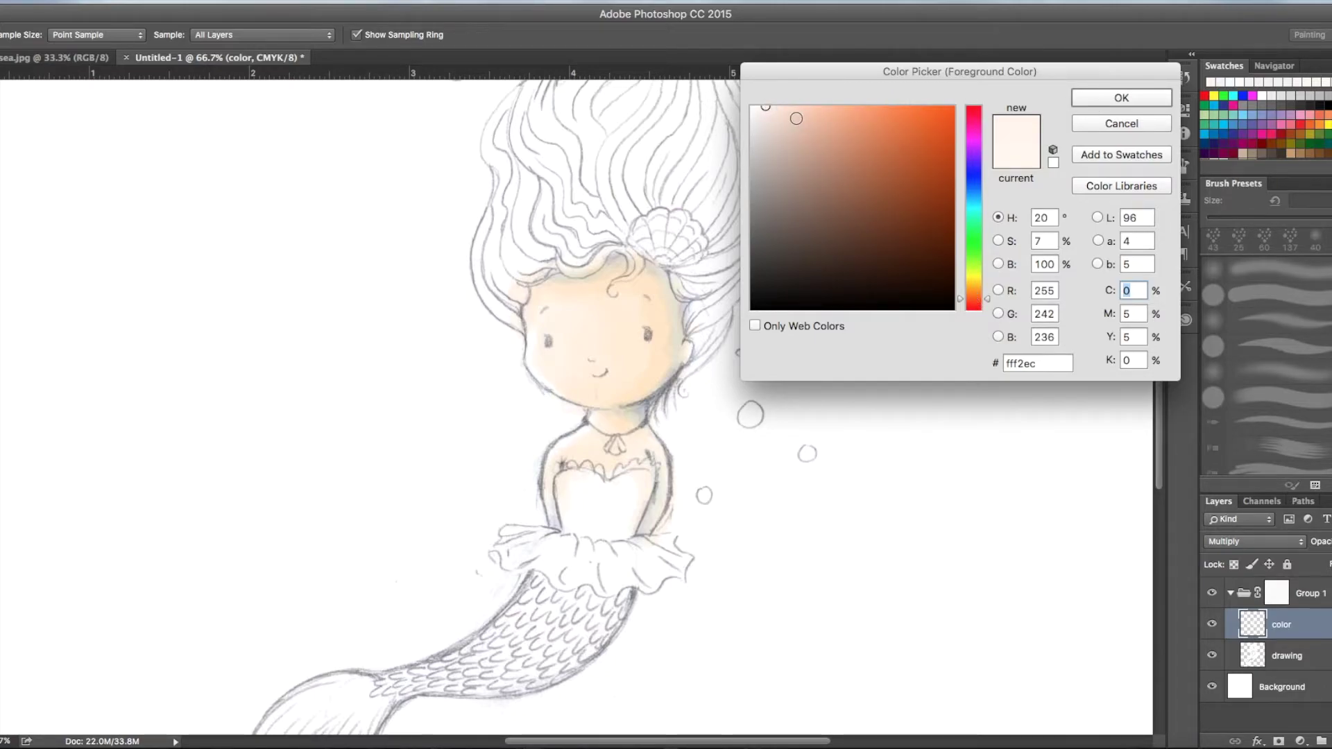
{"action": "left_click_drag", "start_coordinate": [769, 105], "coordinate": [770, 105]}
{"action": "left_click", "coordinate": [1122, 98]}
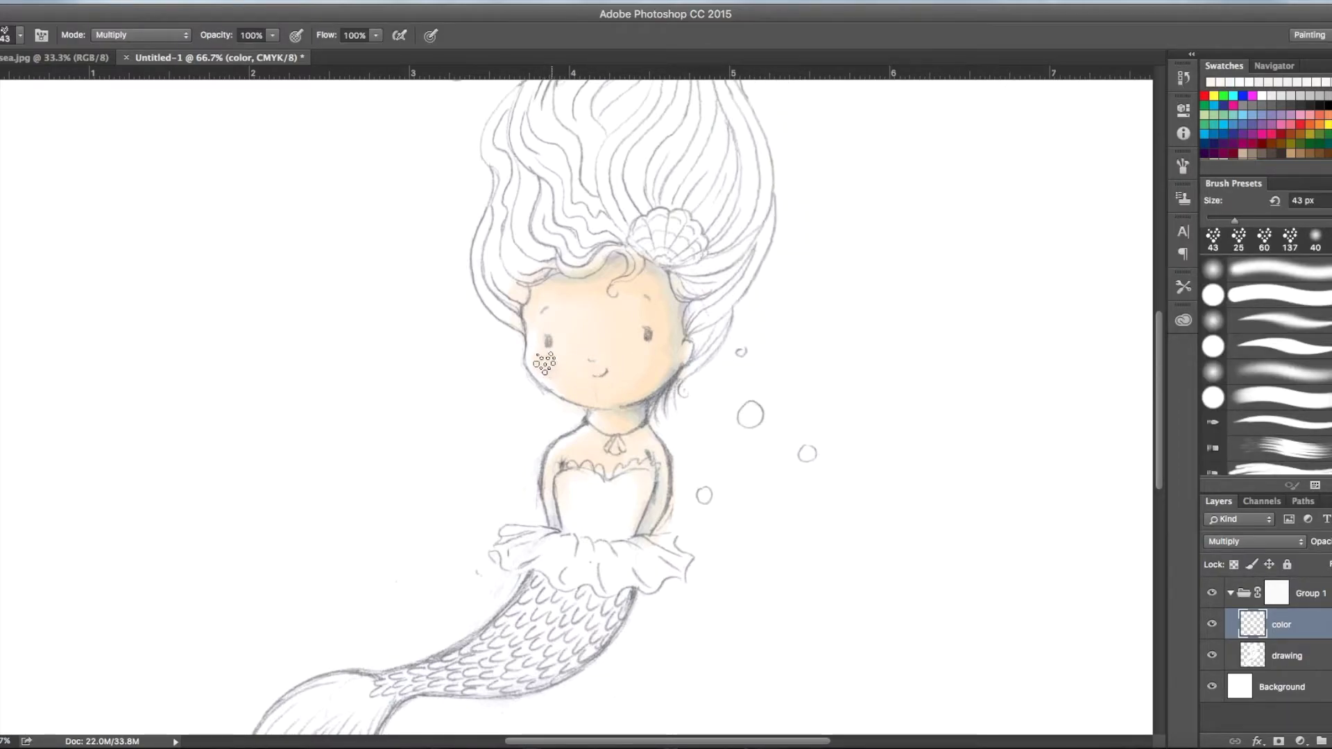
{"action": "left_click_drag", "start_coordinate": [552, 373], "coordinate": [569, 371]}
{"action": "mouse_move", "coordinate": [662, 365]}
{"action": "left_mouse_down"}
{"action": "mouse_move", "coordinate": [651, 356]}
{"action": "mouse_move", "coordinate": [642, 373]}
{"action": "mouse_move", "coordinate": [653, 369]}
{"action": "left_mouse_up"}
Deepen the blush on both of the mermaid's cheeks with a slightly pinker tone, #ffece7.
{"action": "left_click", "coordinate": [1, 409]}
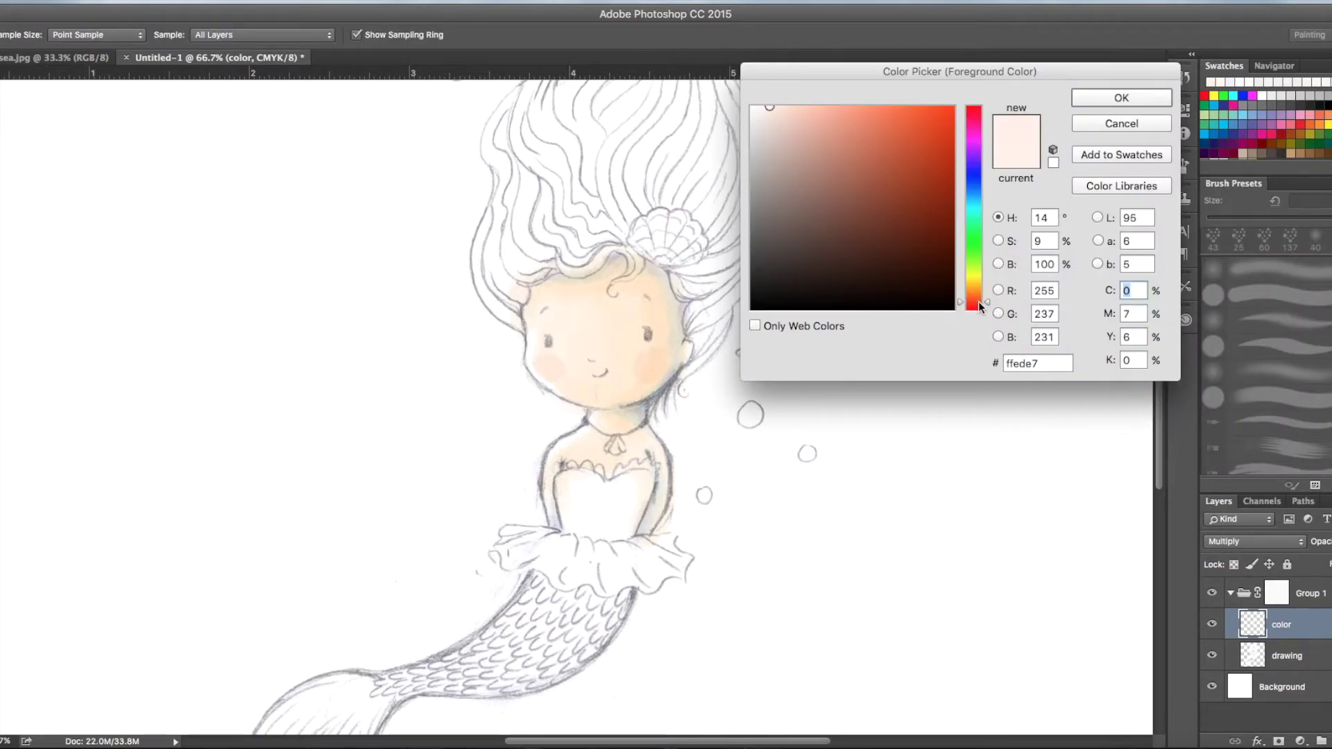
{"action": "left_click", "coordinate": [1108, 94]}
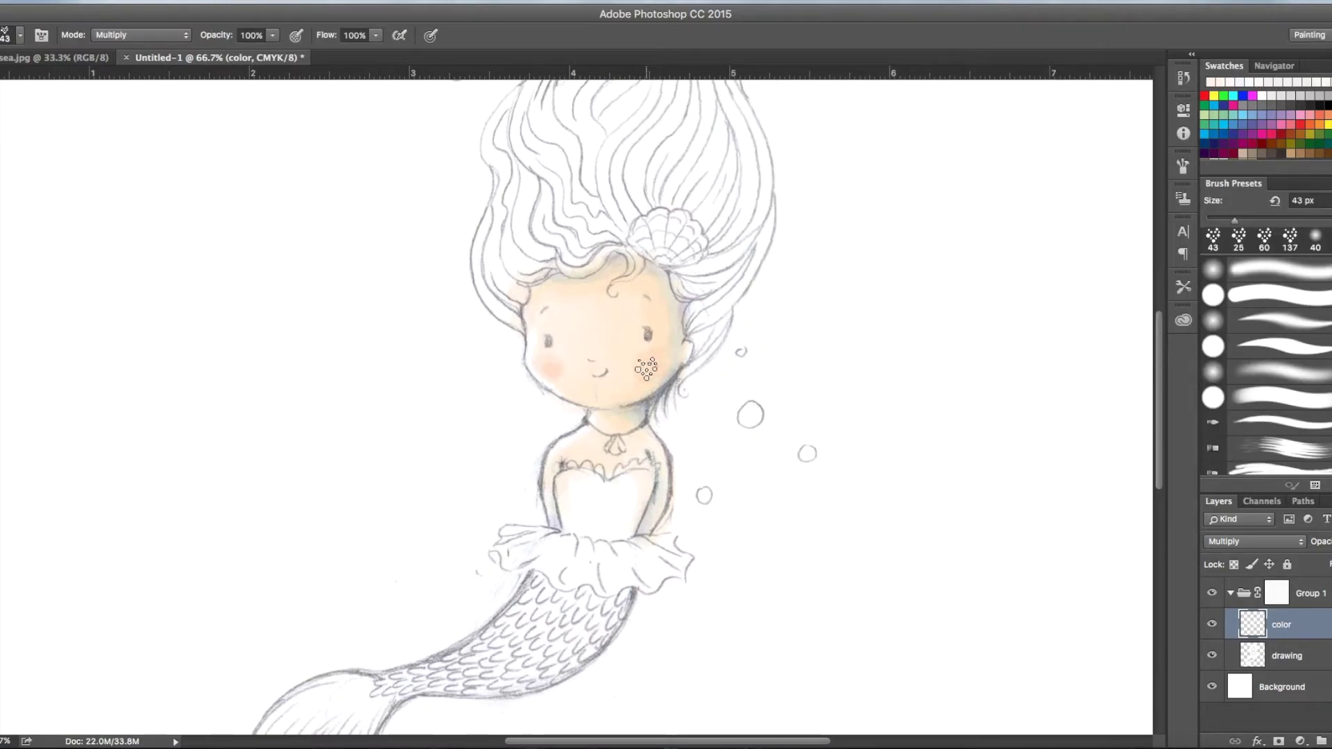
{"action": "left_click_drag", "start_coordinate": [667, 381], "coordinate": [553, 372]}
{"action": "key", "text": "super+minus"}
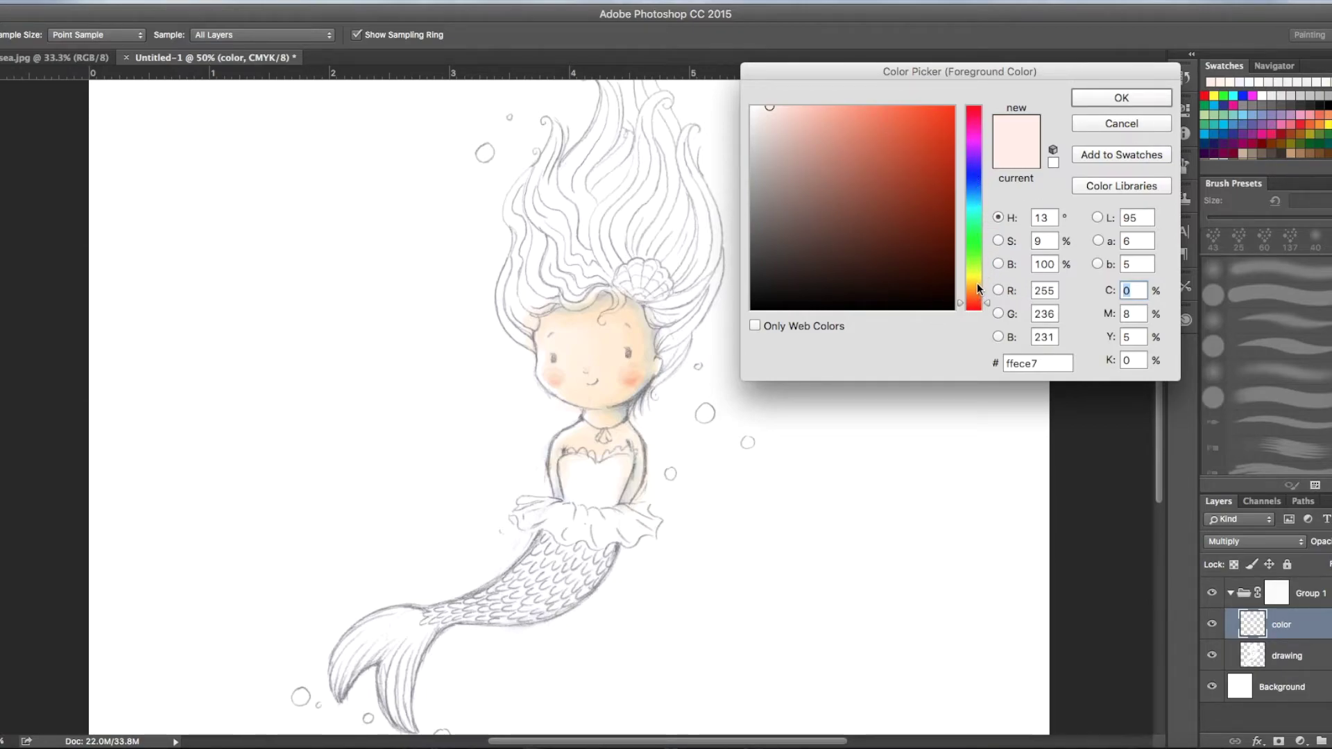
Paint the outer hair strands and the tall hair tips in pale yellow, #fffbe7.
{"action": "left_click_drag", "start_coordinate": [977, 284], "coordinate": [976, 283]}
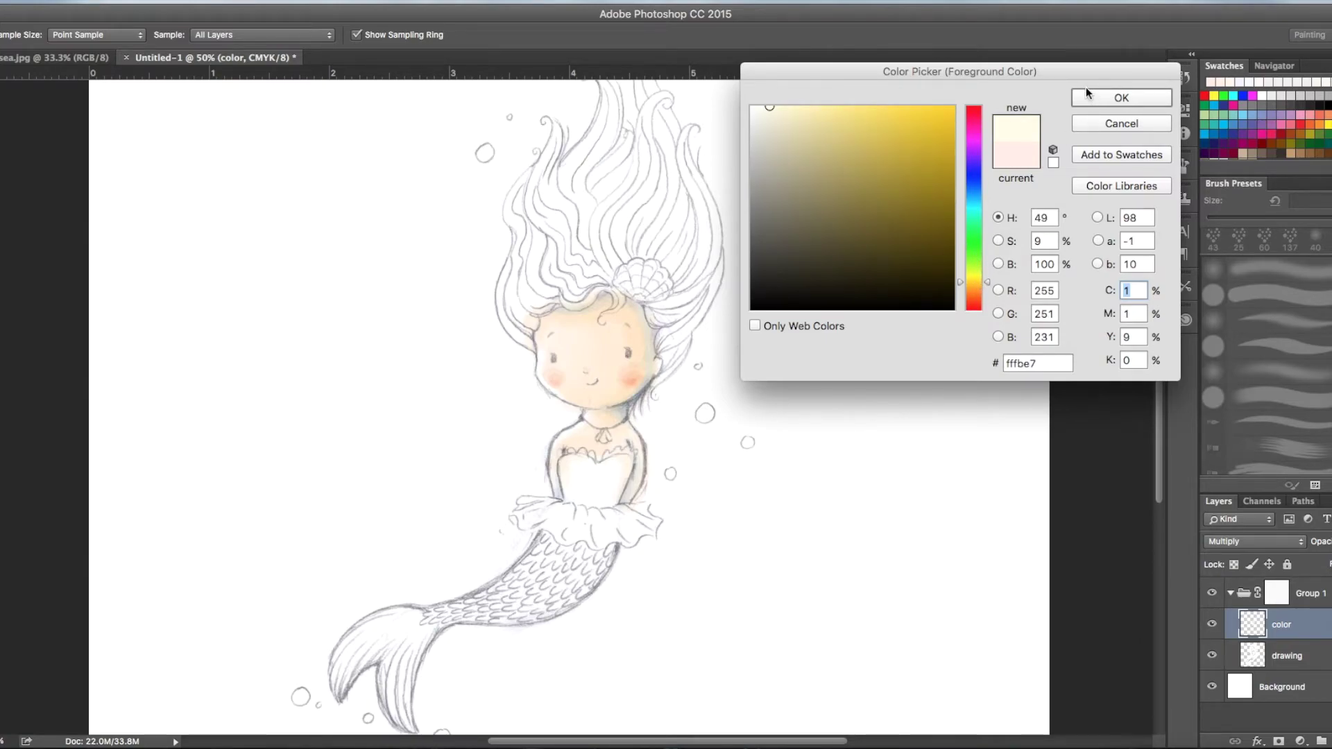
{"action": "left_click", "coordinate": [1110, 97]}
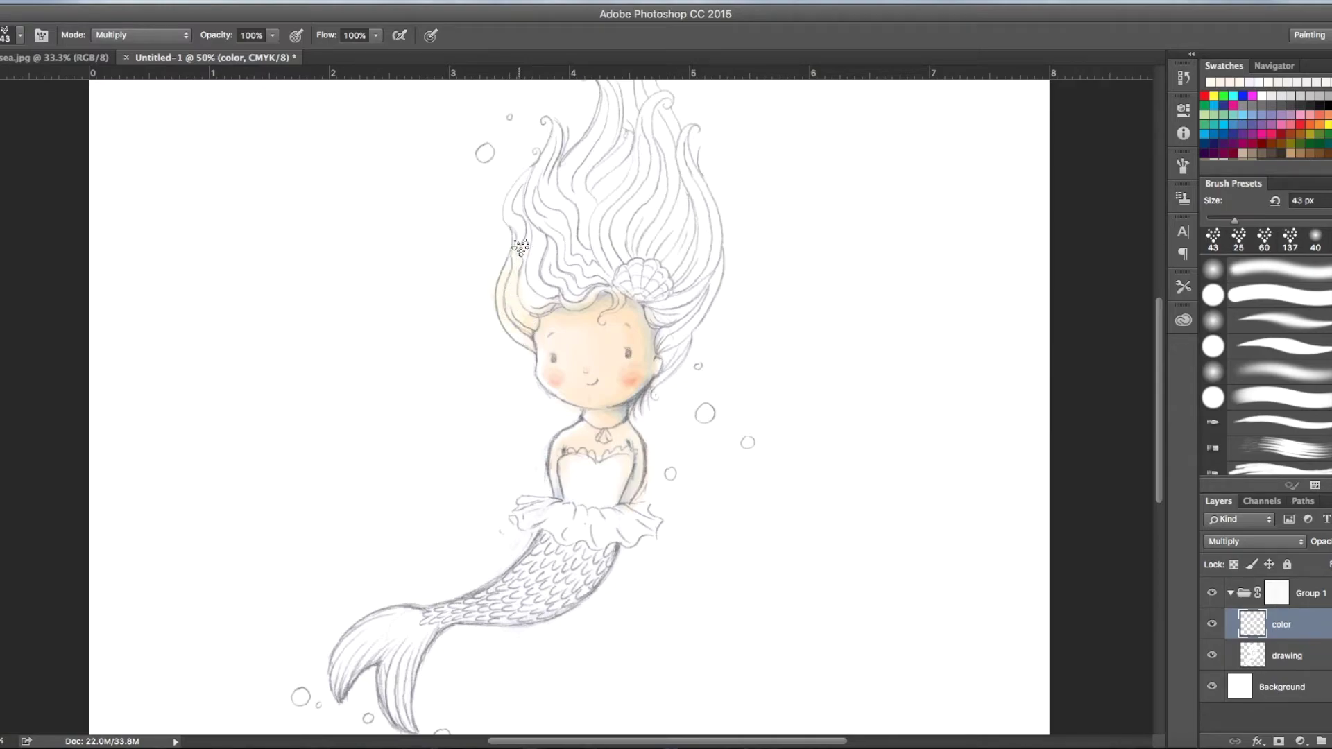
{"action": "mouse_move", "coordinate": [521, 247]}
{"action": "left_mouse_down"}
{"action": "mouse_move", "coordinate": [509, 204]}
{"action": "mouse_move", "coordinate": [553, 135]}
{"action": "left_mouse_up"}
{"action": "scroll", "coordinate": [677, 303], "scroll_direction": "up", "scroll_amount": 5}
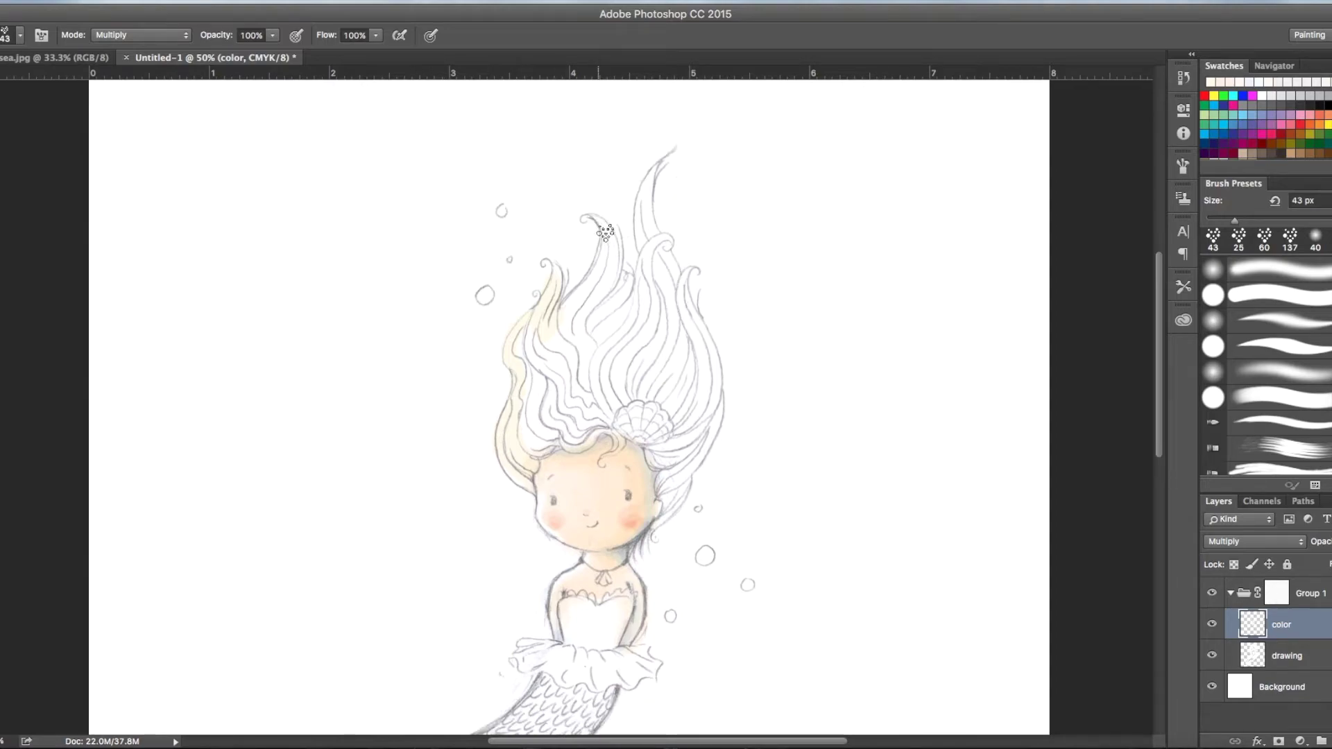
{"action": "mouse_move", "coordinate": [610, 256]}
{"action": "left_mouse_down"}
{"action": "mouse_move", "coordinate": [573, 306]}
{"action": "mouse_move", "coordinate": [661, 274]}
{"action": "mouse_move", "coordinate": [656, 161]}
{"action": "mouse_move", "coordinate": [647, 244]}
{"action": "mouse_move", "coordinate": [650, 209]}
{"action": "mouse_move", "coordinate": [663, 245]}
{"action": "mouse_move", "coordinate": [648, 245]}
{"action": "mouse_move", "coordinate": [691, 284]}
{"action": "left_mouse_up"}
Choose a pale green and paint the wavy strands in the middle of the mermaid's hair.
{"action": "key", "text": "n"}
{"action": "left_click", "coordinate": [971, 222]}
{"action": "left_click", "coordinate": [1121, 97]}
{"action": "mouse_move", "coordinate": [543, 432]}
{"action": "left_mouse_down"}
{"action": "mouse_move", "coordinate": [538, 329]}
{"action": "mouse_move", "coordinate": [564, 398]}
{"action": "mouse_move", "coordinate": [604, 313]}
{"action": "mouse_move", "coordinate": [607, 416]}
{"action": "mouse_move", "coordinate": [648, 321]}
{"action": "mouse_move", "coordinate": [558, 432]}
{"action": "mouse_move", "coordinate": [618, 445]}
{"action": "mouse_move", "coordinate": [574, 427]}
{"action": "mouse_move", "coordinate": [630, 309]}
{"action": "mouse_move", "coordinate": [617, 369]}
{"action": "mouse_move", "coordinate": [551, 416]}
{"action": "mouse_move", "coordinate": [610, 416]}
{"action": "left_mouse_up"}
Choose a light blue and paint the hair strands rising above and beside the seashell.
{"action": "key", "text": "n"}
{"action": "left_click", "coordinate": [977, 202]}
{"action": "left_click", "coordinate": [776, 105]}
{"action": "key", "text": "Return"}
{"action": "mouse_move", "coordinate": [662, 285]}
{"action": "left_mouse_down"}
{"action": "mouse_move", "coordinate": [697, 329]}
{"action": "mouse_move", "coordinate": [666, 457]}
{"action": "mouse_move", "coordinate": [684, 420]}
{"action": "mouse_move", "coordinate": [671, 314]}
{"action": "mouse_move", "coordinate": [695, 345]}
{"action": "mouse_move", "coordinate": [668, 384]}
{"action": "mouse_move", "coordinate": [675, 456]}
{"action": "mouse_move", "coordinate": [706, 402]}
{"action": "mouse_move", "coordinate": [710, 418]}
{"action": "mouse_move", "coordinate": [681, 469]}
{"action": "mouse_move", "coordinate": [665, 463]}
{"action": "mouse_move", "coordinate": [718, 410]}
{"action": "left_mouse_up"}
Color the outer hair strands beside the mermaid's ear violet, and choose pink for the lowest lock.
{"action": "key", "text": "n"}
{"action": "left_click", "coordinate": [974, 159]}
{"action": "key", "text": "Return"}
{"action": "left_click_drag", "start_coordinate": [685, 484], "coordinate": [657, 521]}
{"action": "key", "text": "n"}
{"action": "left_click", "coordinate": [974, 134]}
{"action": "key", "text": "Return"}
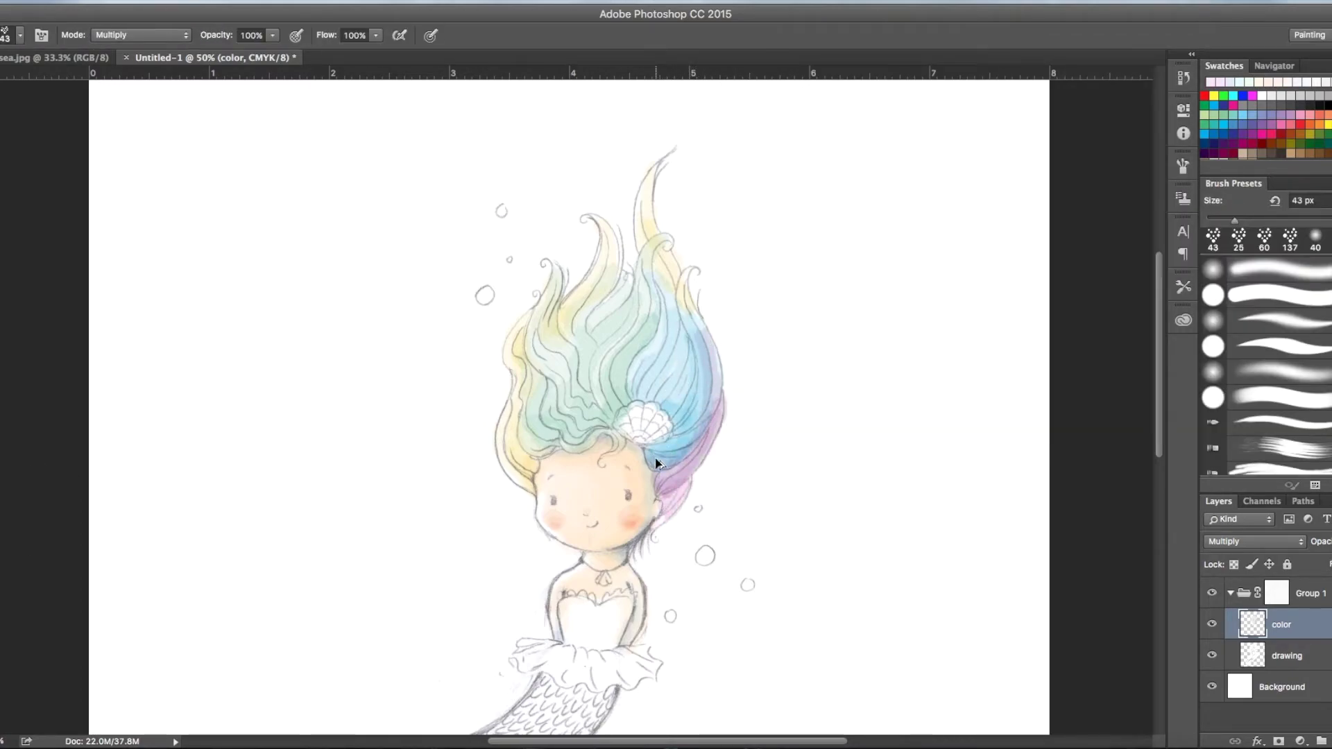
Blend the color transitions in the hair with the Blend Fast smudge preset at 22 px.
{"action": "left_click", "coordinate": [1183, 286]}
{"action": "scroll", "coordinate": [1132, 383], "scroll_direction": "down", "scroll_amount": 5}
{"action": "left_click", "coordinate": [1061, 406]}
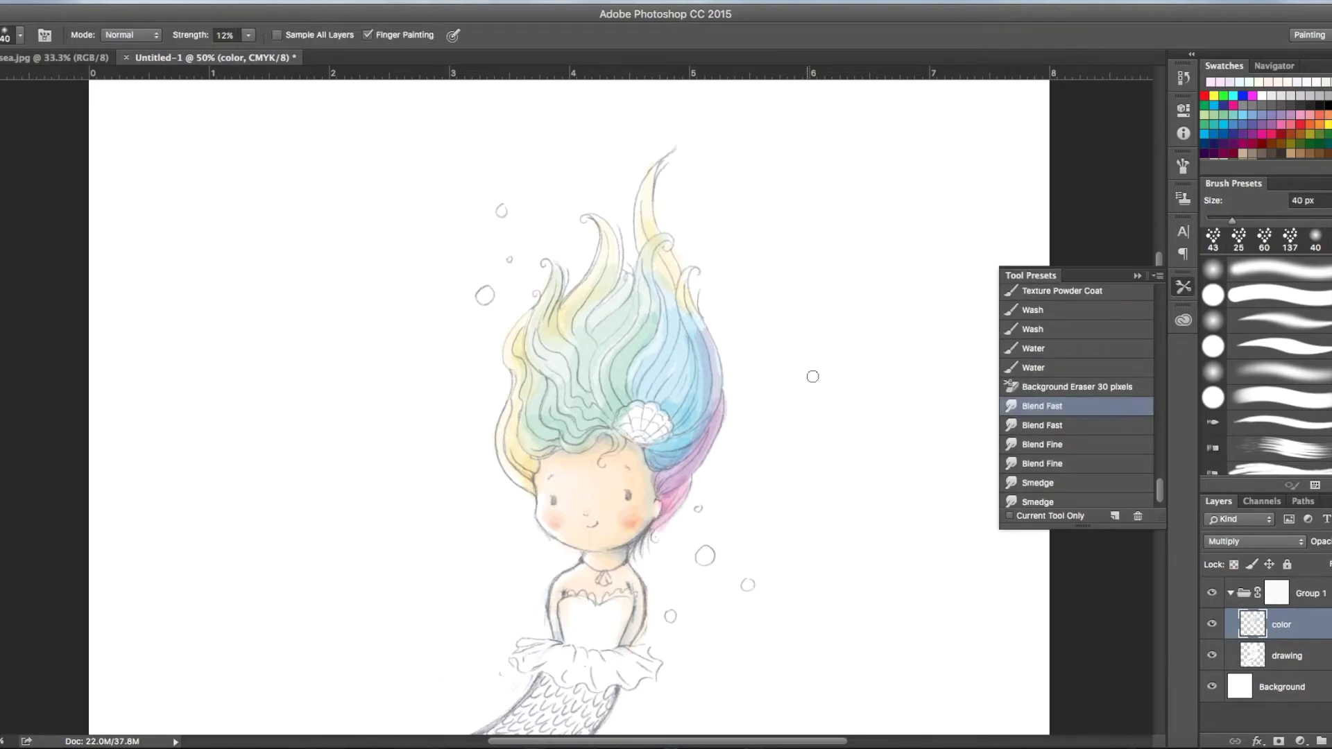
{"action": "key", "text": "ctrl+plus"}
{"action": "key", "text": "ctrl+plus"}
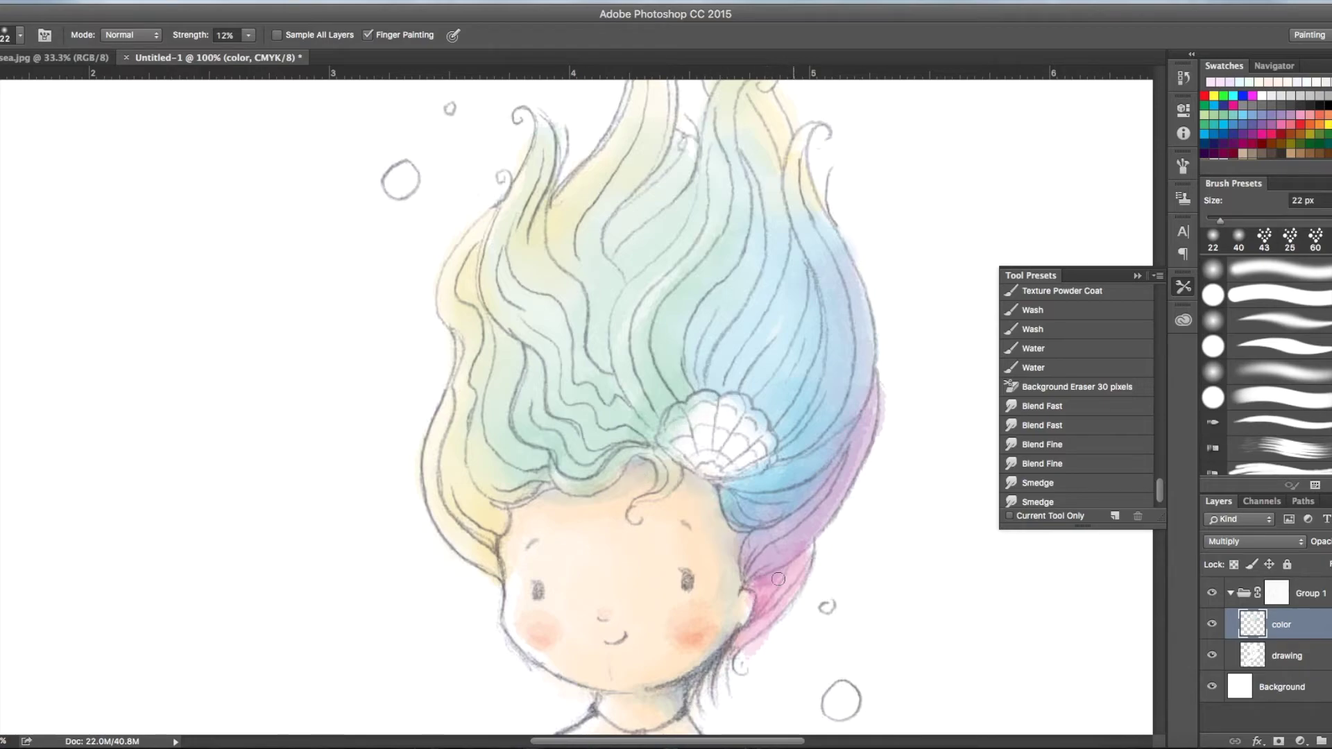
{"action": "scroll", "coordinate": [596, 380], "scroll_direction": "up", "scroll_amount": 3}
{"action": "scroll", "coordinate": [538, 427], "scroll_direction": "down", "scroll_amount": 6}
Erase stray marks beside the mermaid's head on the drawing layer with a textured 30 px eraser.
{"action": "left_click", "coordinate": [1286, 655]}
{"action": "key", "text": "e"}
{"action": "left_click", "coordinate": [19, 35]}
{"action": "double_click", "coordinate": [90, 208]}
{"action": "left_click_drag", "start_coordinate": [519, 545], "coordinate": [517, 520]}
{"action": "key", "text": "ctrl+minus"}
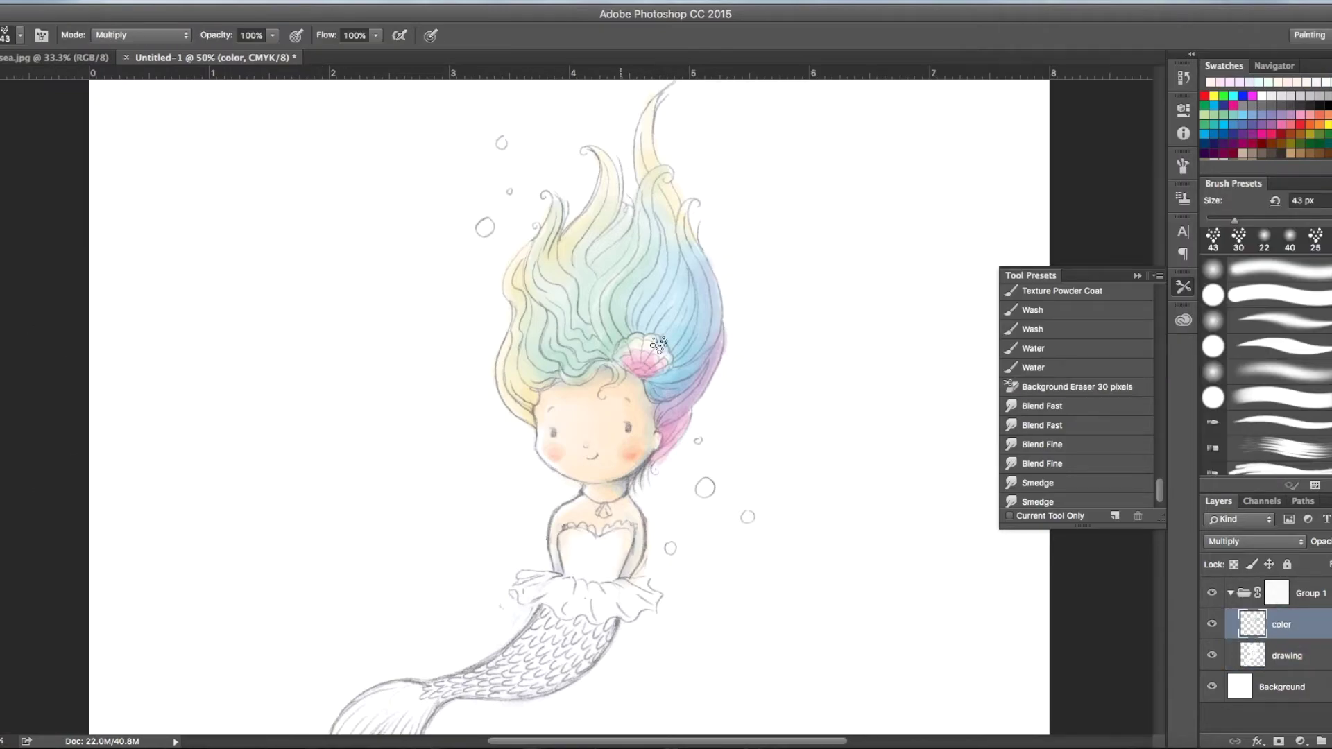
Color the seashell in the hair pink with a yellow rim and get the Blend Fast smudge preset to soften it.
{"action": "left_click_drag", "start_coordinate": [645, 362], "coordinate": [654, 357]}
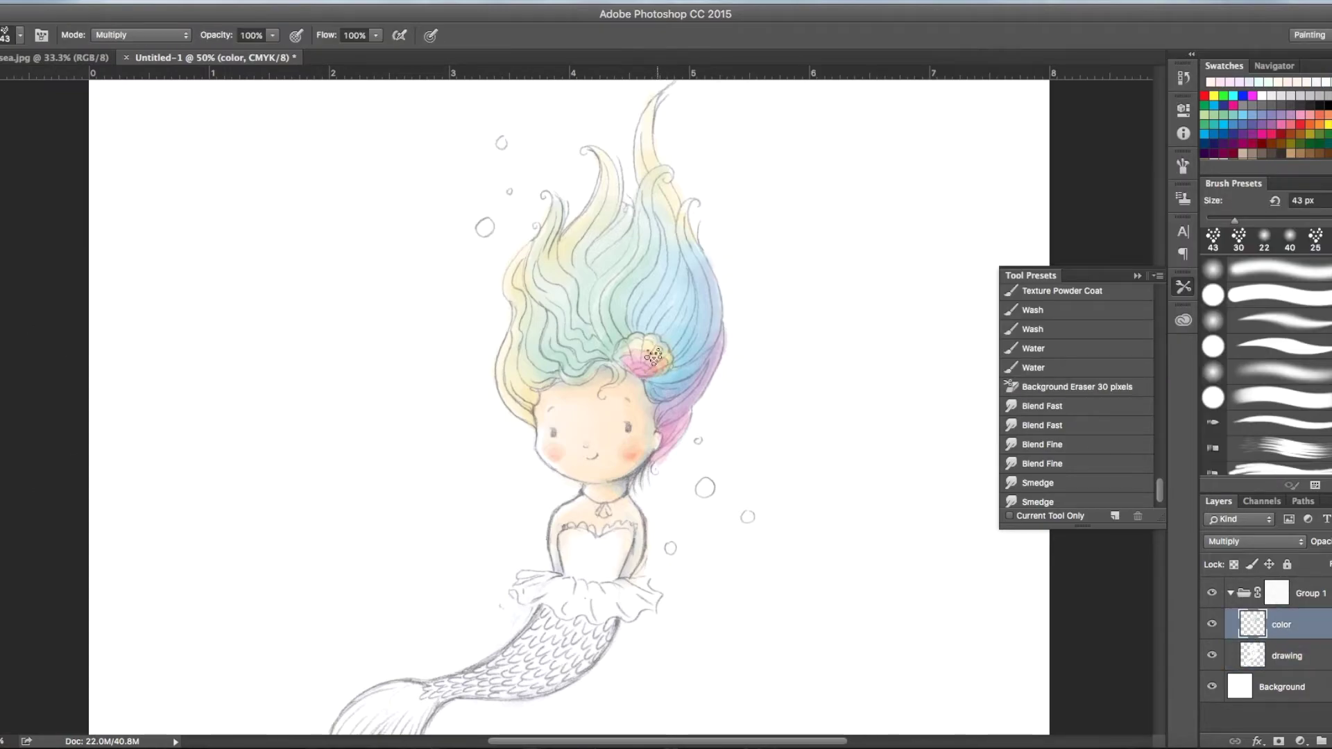
{"action": "left_click", "coordinate": [1042, 406]}
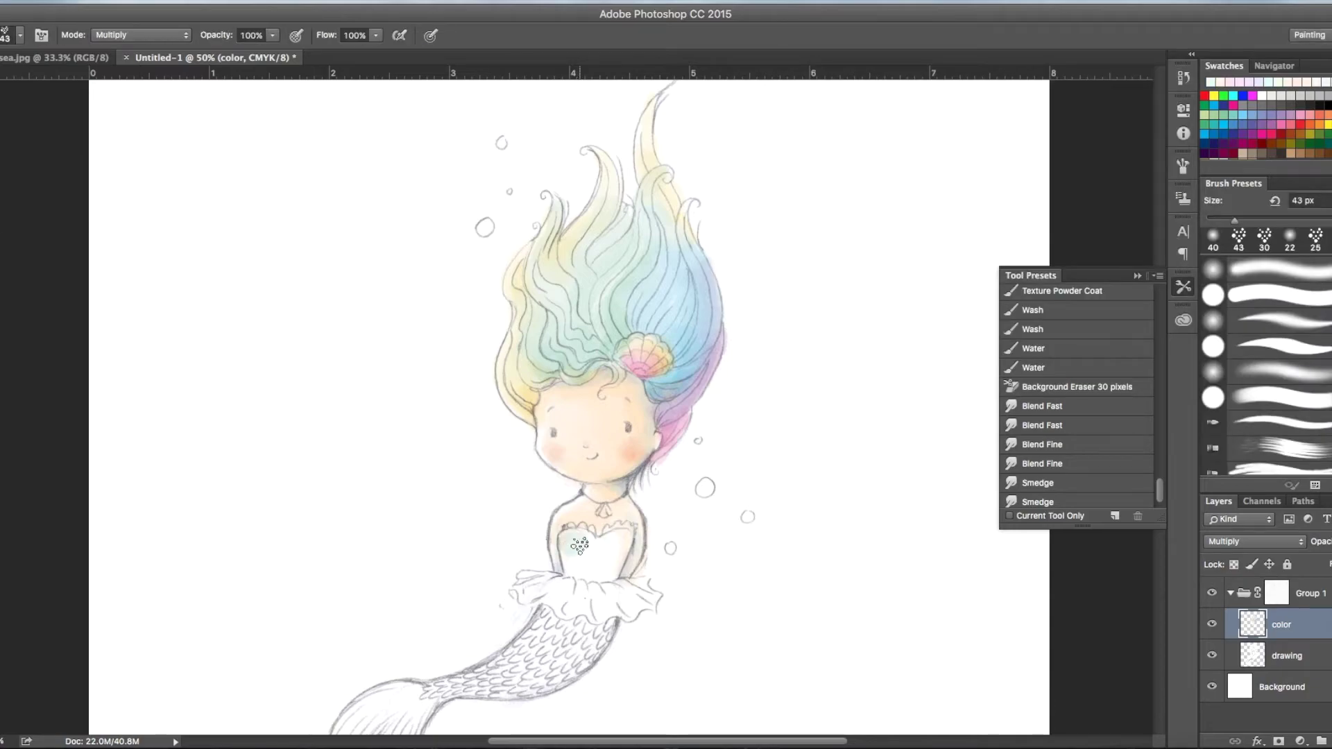
Paint the mermaid's bodice in pale aqua, #e0fffc, and her ruffled skirt in yellow-green.
{"action": "left_click_drag", "start_coordinate": [576, 551], "coordinate": [597, 576]}
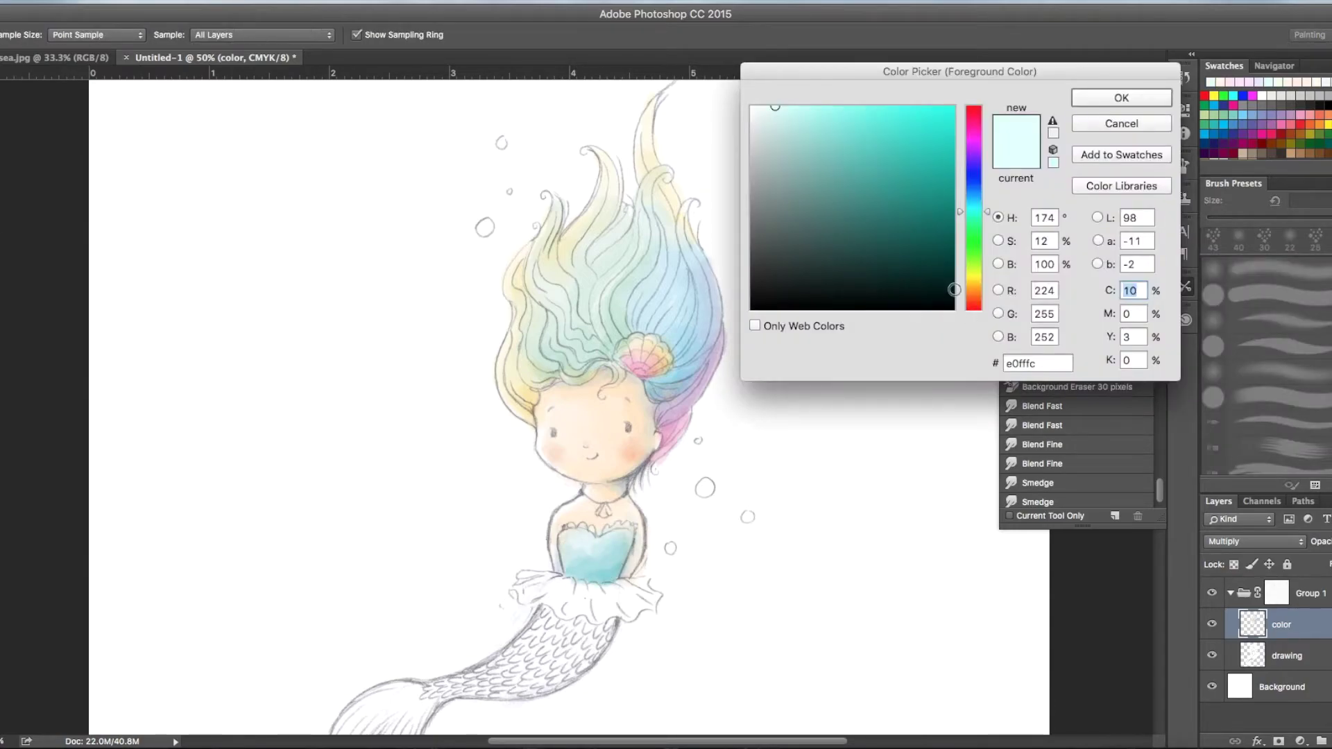
{"action": "left_click", "coordinate": [969, 271]}
{"action": "mouse_move", "coordinate": [610, 590]}
{"action": "left_mouse_down"}
{"action": "mouse_move", "coordinate": [639, 603]}
{"action": "mouse_move", "coordinate": [564, 609]}
{"action": "left_mouse_up"}
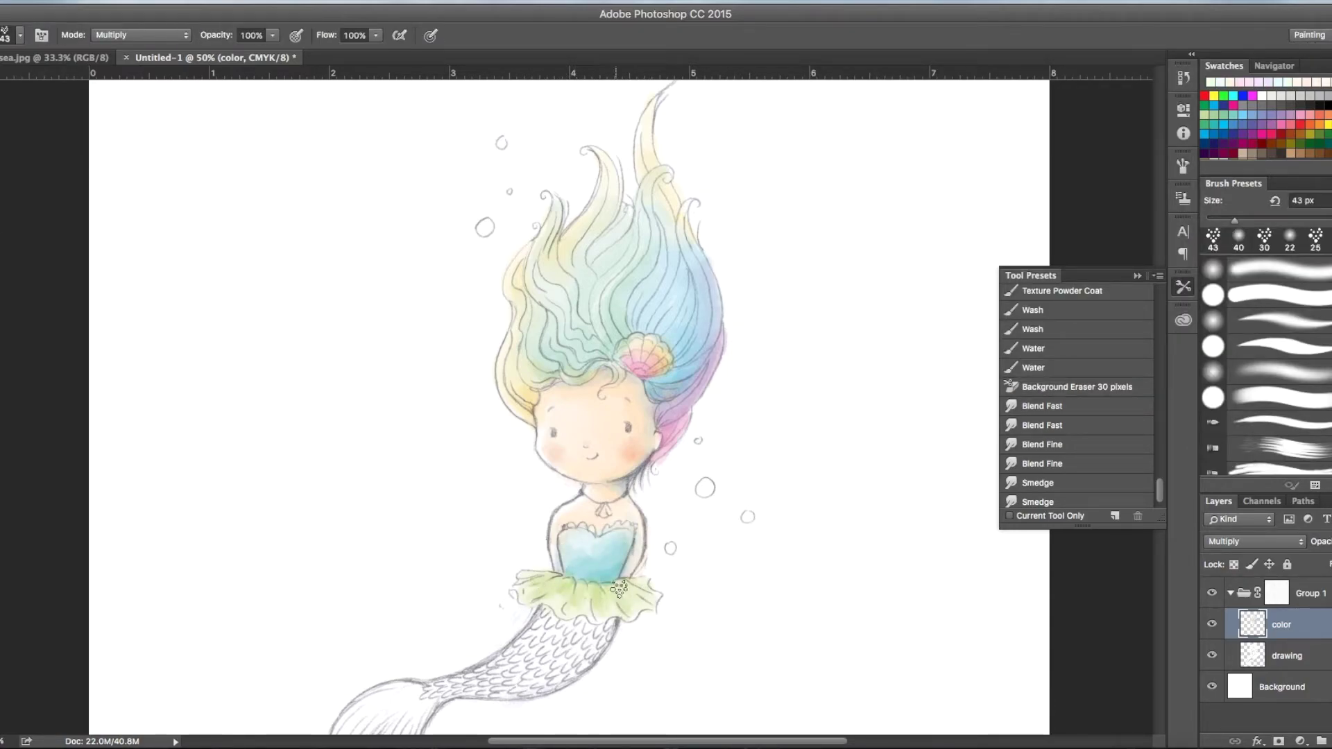
Choose a light blue and paint the scales along the middle of the mermaid's tail.
{"action": "scroll", "coordinate": [612, 659], "scroll_direction": "down", "scroll_amount": 3}
{"action": "left_click", "coordinate": [971, 191]}
{"action": "left_click", "coordinate": [1121, 98]}
{"action": "mouse_move", "coordinate": [486, 541]}
{"action": "left_mouse_down"}
{"action": "mouse_move", "coordinate": [403, 566]}
{"action": "mouse_move", "coordinate": [555, 528]}
{"action": "mouse_move", "coordinate": [593, 489]}
{"action": "mouse_move", "coordinate": [528, 527]}
{"action": "left_mouse_up"}
Paint the upper part of the tail and both fin lobes in pale violet, #ebe0ff.
{"action": "left_click", "coordinate": [971, 170]}
{"action": "left_click", "coordinate": [1121, 98]}
{"action": "mouse_move", "coordinate": [534, 476]}
{"action": "left_mouse_down"}
{"action": "mouse_move", "coordinate": [554, 514]}
{"action": "mouse_move", "coordinate": [574, 491]}
{"action": "mouse_move", "coordinate": [560, 518]}
{"action": "mouse_move", "coordinate": [607, 478]}
{"action": "mouse_move", "coordinate": [404, 538]}
{"action": "mouse_move", "coordinate": [359, 582]}
{"action": "mouse_move", "coordinate": [418, 568]}
{"action": "mouse_move", "coordinate": [395, 631]}
{"action": "mouse_move", "coordinate": [371, 628]}
{"action": "mouse_move", "coordinate": [340, 589]}
{"action": "mouse_move", "coordinate": [343, 609]}
{"action": "mouse_move", "coordinate": [372, 588]}
{"action": "mouse_move", "coordinate": [339, 601]}
{"action": "mouse_move", "coordinate": [391, 618]}
{"action": "mouse_move", "coordinate": [395, 647]}
{"action": "mouse_move", "coordinate": [403, 606]}
{"action": "mouse_move", "coordinate": [405, 643]}
{"action": "left_mouse_up"}
{"action": "left_click_drag", "start_coordinate": [344, 595], "coordinate": [341, 614]}
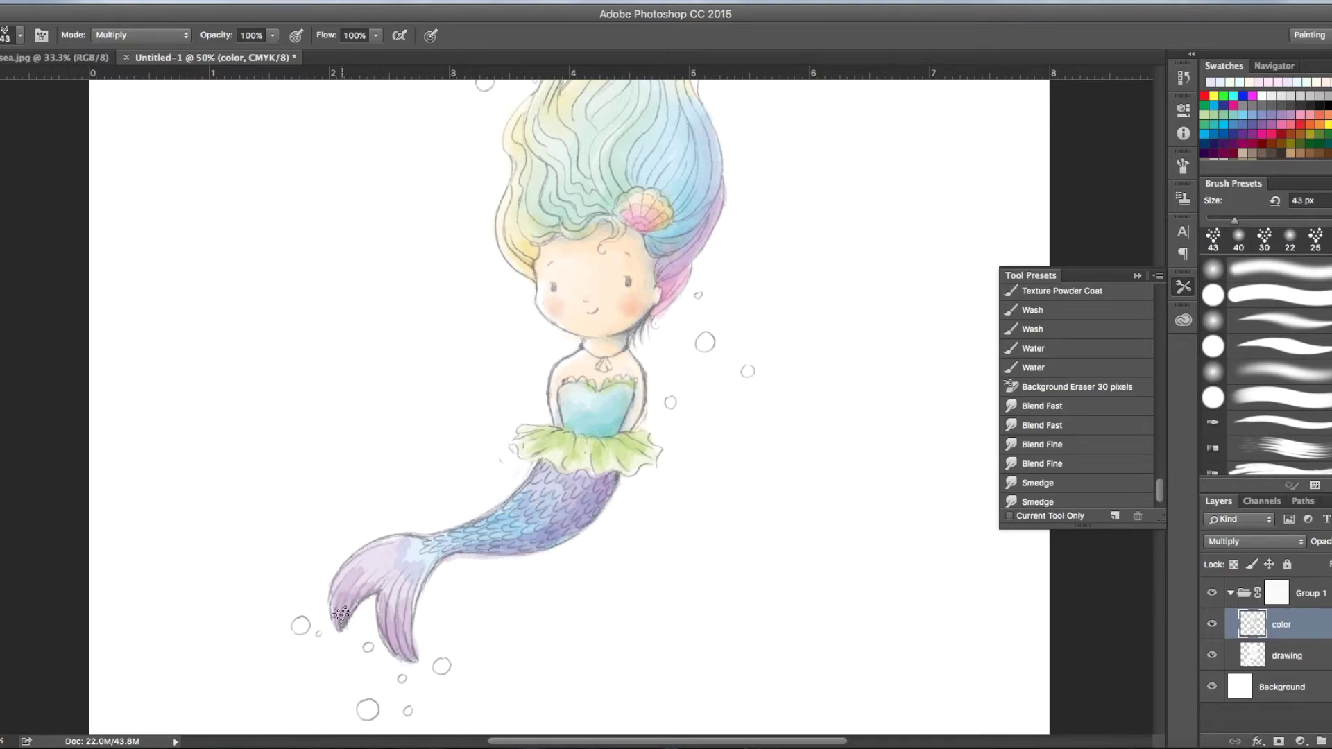
Smooth the violet and blue on the tail fin with the Blend Fast smudge preset, reducing its size to 23 px.
{"action": "left_click", "coordinate": [1017, 406]}
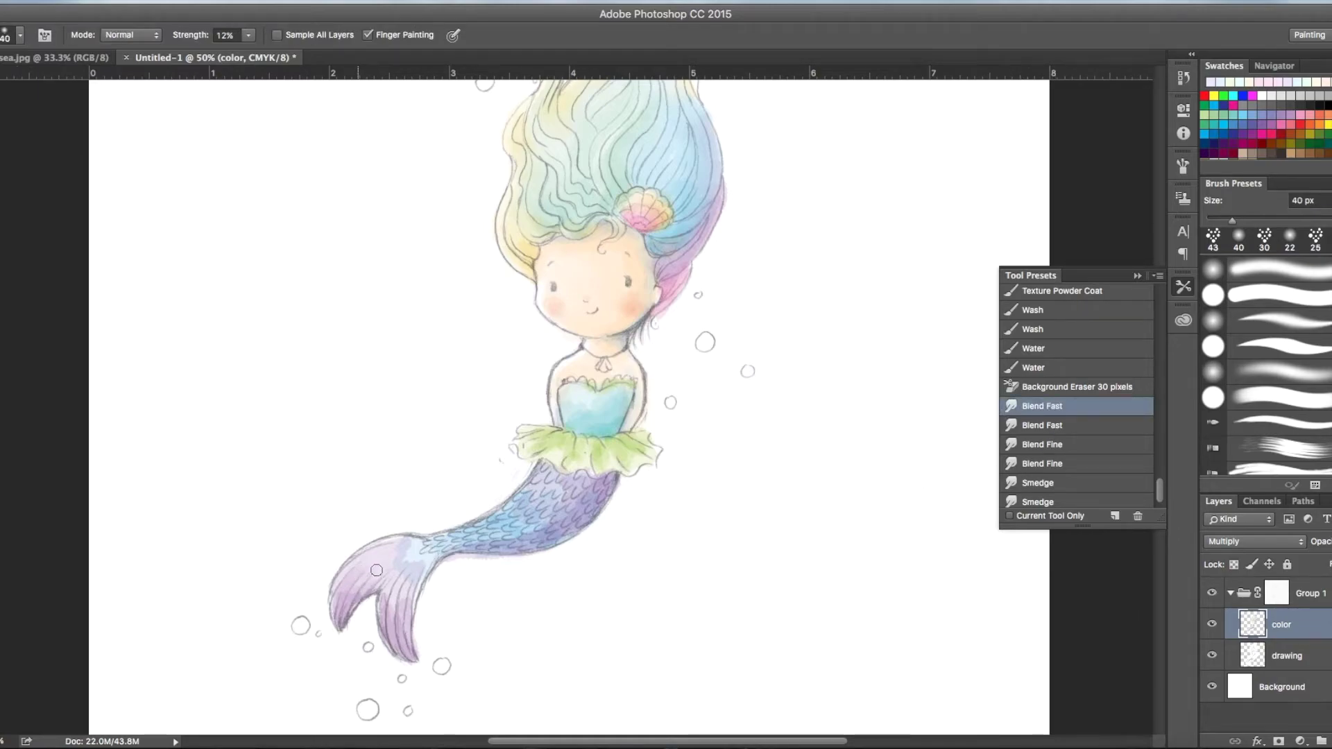
{"action": "left_click_drag", "start_coordinate": [374, 569], "coordinate": [387, 574]}
{"action": "left_click", "coordinate": [5, 40]}
{"action": "left_click_drag", "start_coordinate": [48, 84], "coordinate": [40, 84]}
{"action": "key", "text": "Return"}
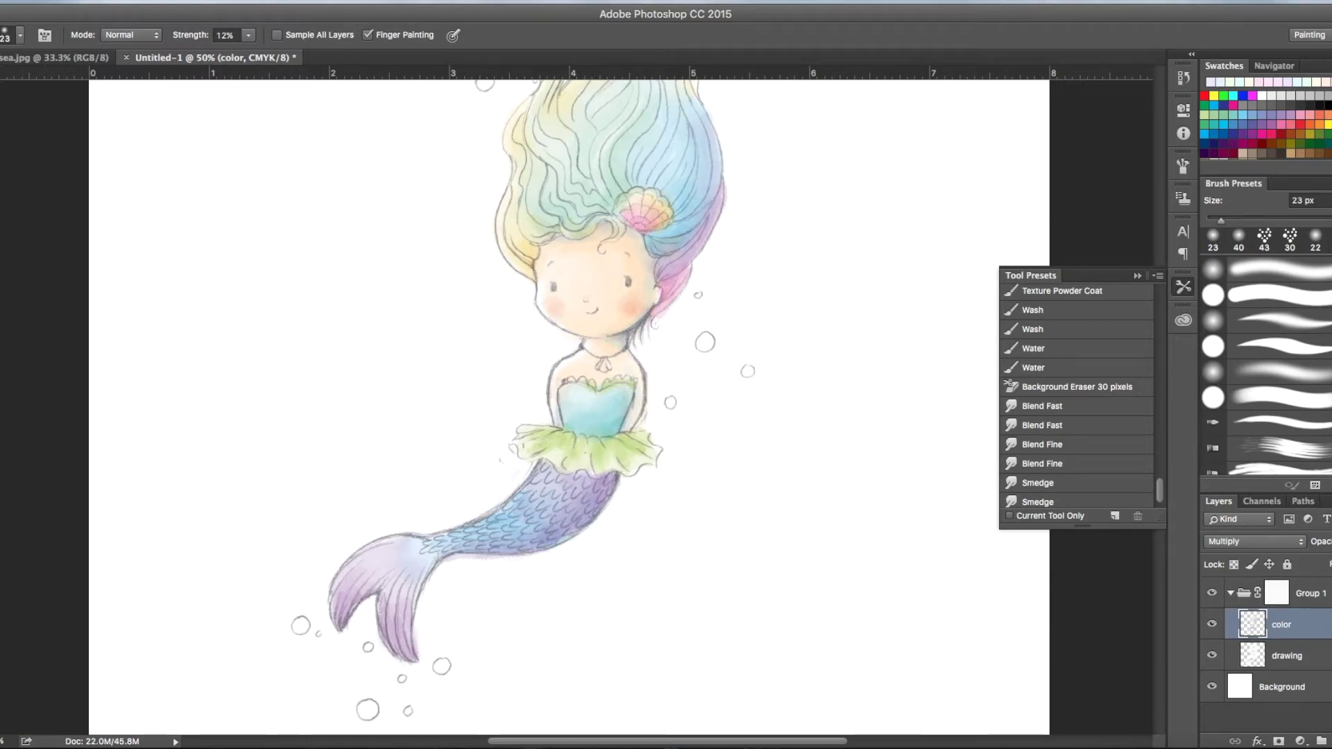
Erase the color that spills past the lower edge of the tail with a 30 px textured eraser.
{"action": "key", "text": "e"}
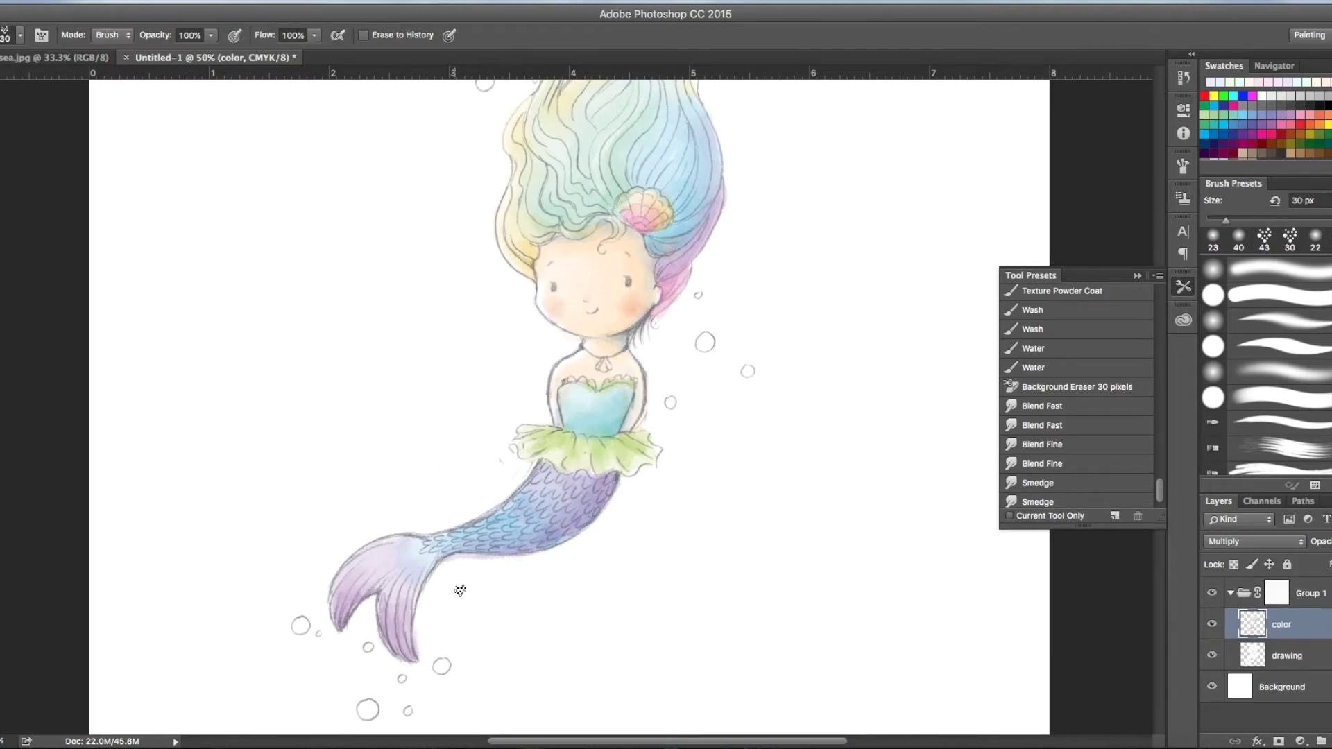
{"action": "key", "text": "ctrl+equal"}
{"action": "scroll", "coordinate": [480, 498], "scroll_direction": "down", "scroll_amount": 5}
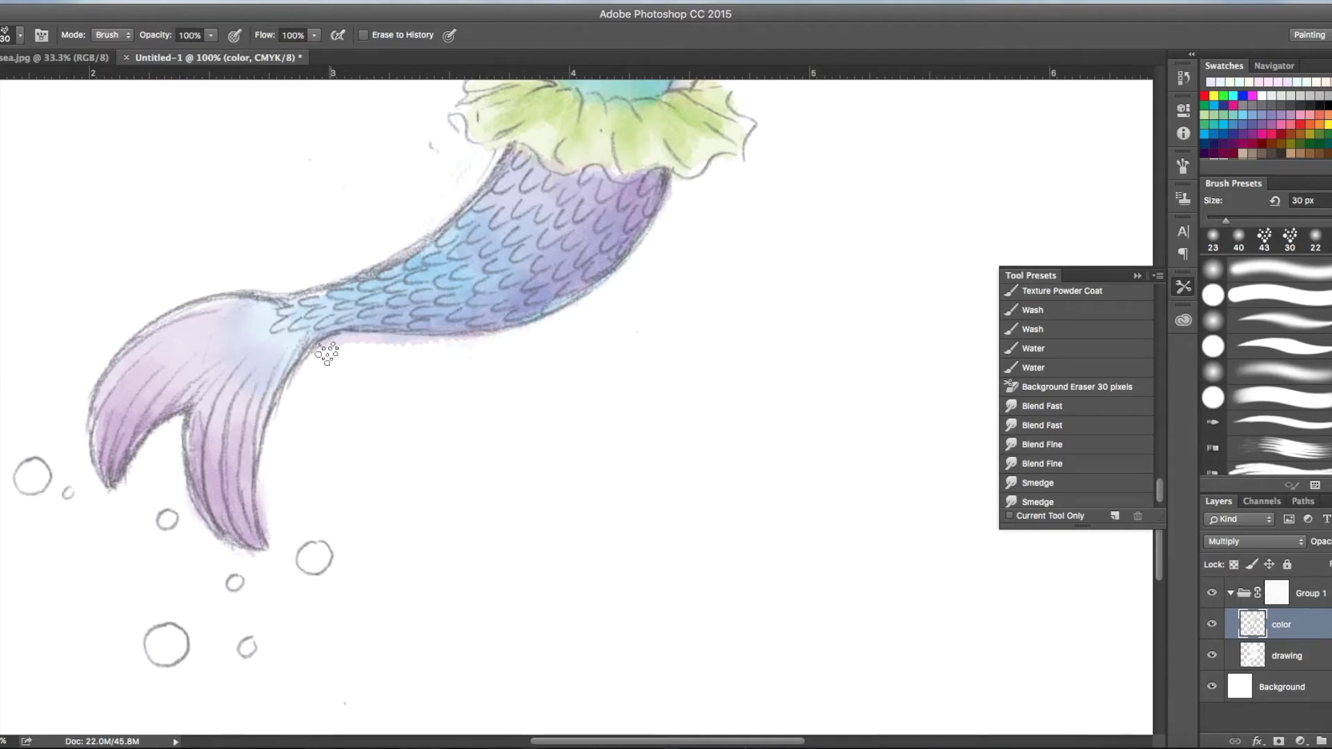
{"action": "mouse_move", "coordinate": [326, 353]}
{"action": "left_mouse_down"}
{"action": "mouse_move", "coordinate": [371, 341]}
{"action": "mouse_move", "coordinate": [324, 352]}
{"action": "mouse_move", "coordinate": [337, 340]}
{"action": "mouse_move", "coordinate": [497, 341]}
{"action": "left_mouse_up"}
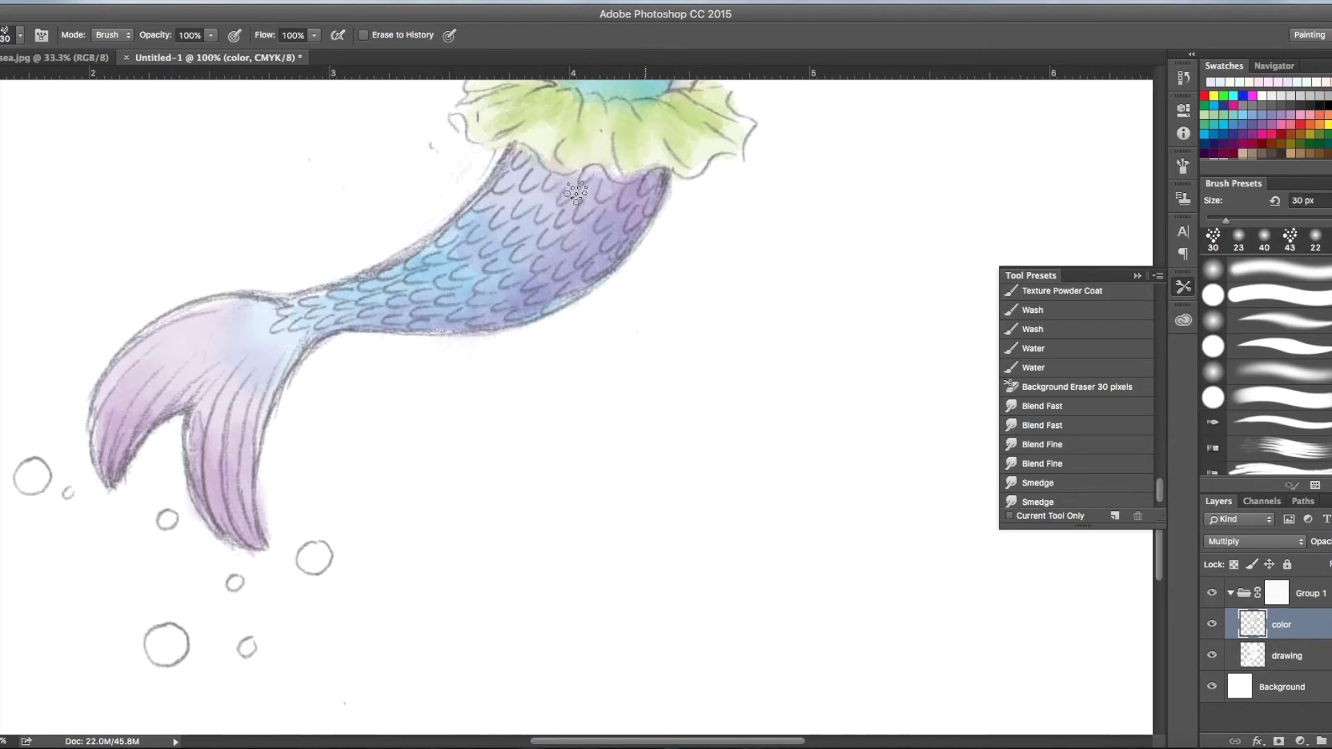
Paint the small shell pendant on the mermaid's necklace with a pinkish violet, #fee0ff.
{"action": "scroll", "coordinate": [567, 177], "scroll_direction": "up", "scroll_amount": 5}
{"action": "scroll", "coordinate": [567, 177], "scroll_direction": "up", "scroll_amount": 3}
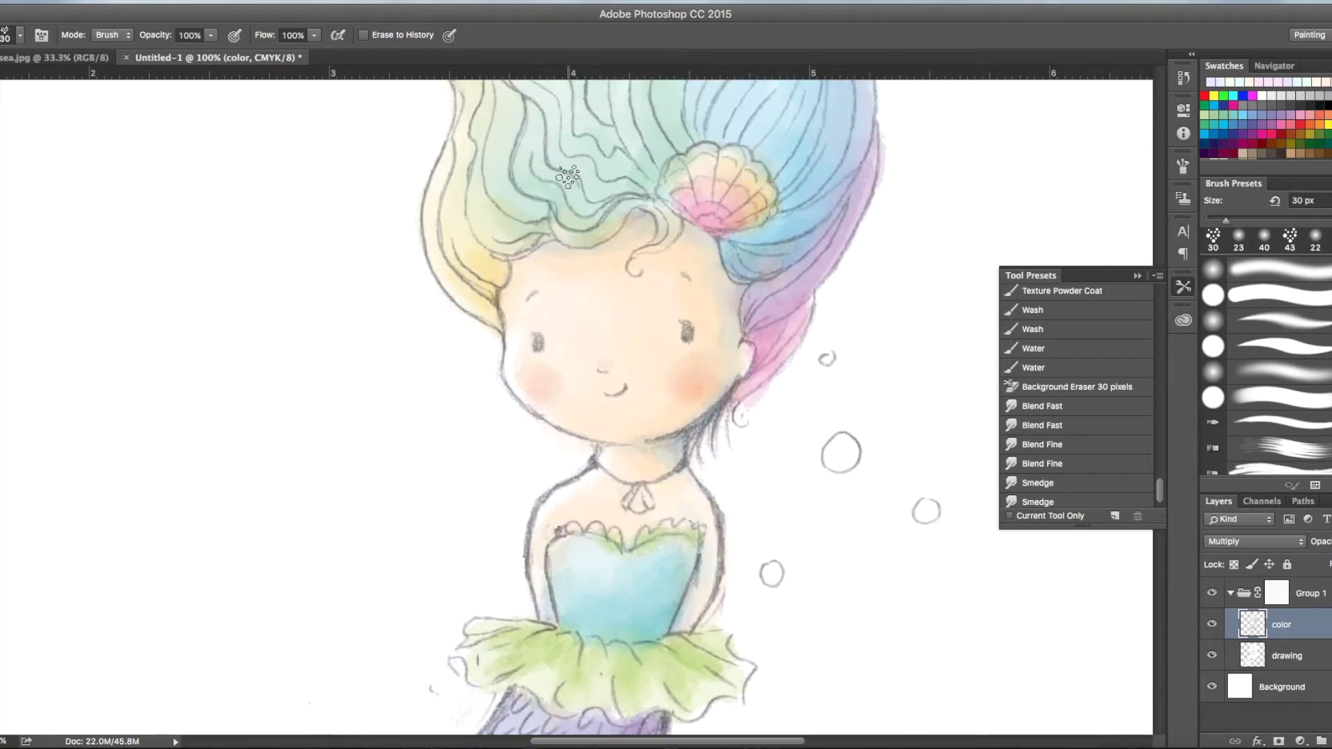
{"action": "left_click", "coordinate": [1, 365]}
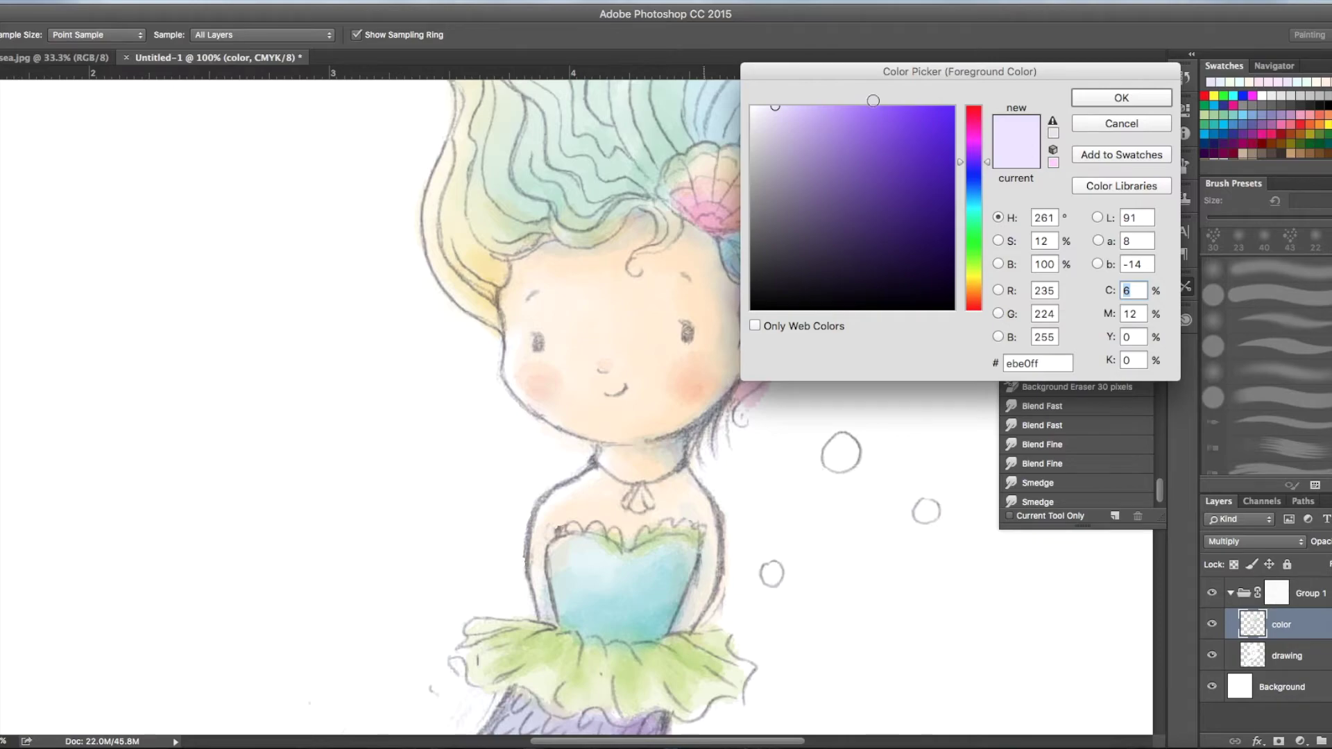
{"action": "left_click", "coordinate": [975, 141]}
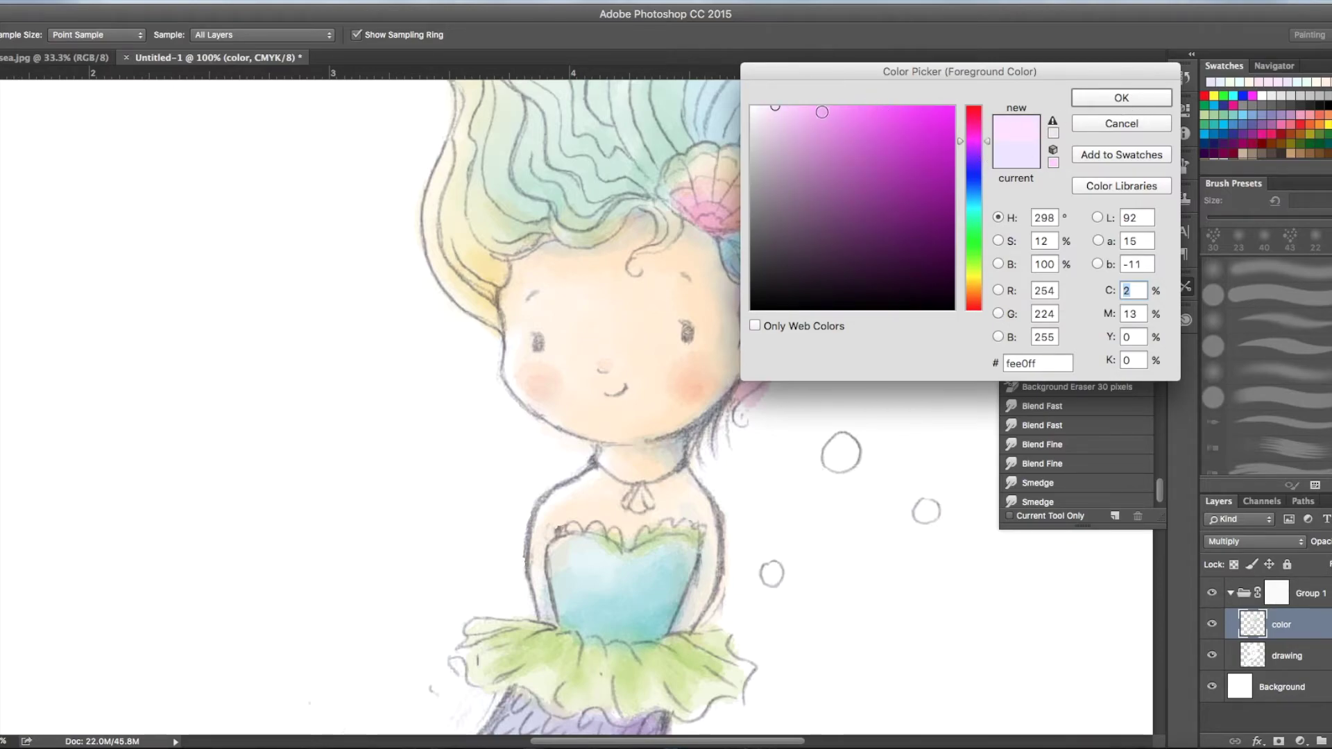
{"action": "left_click", "coordinate": [1121, 98]}
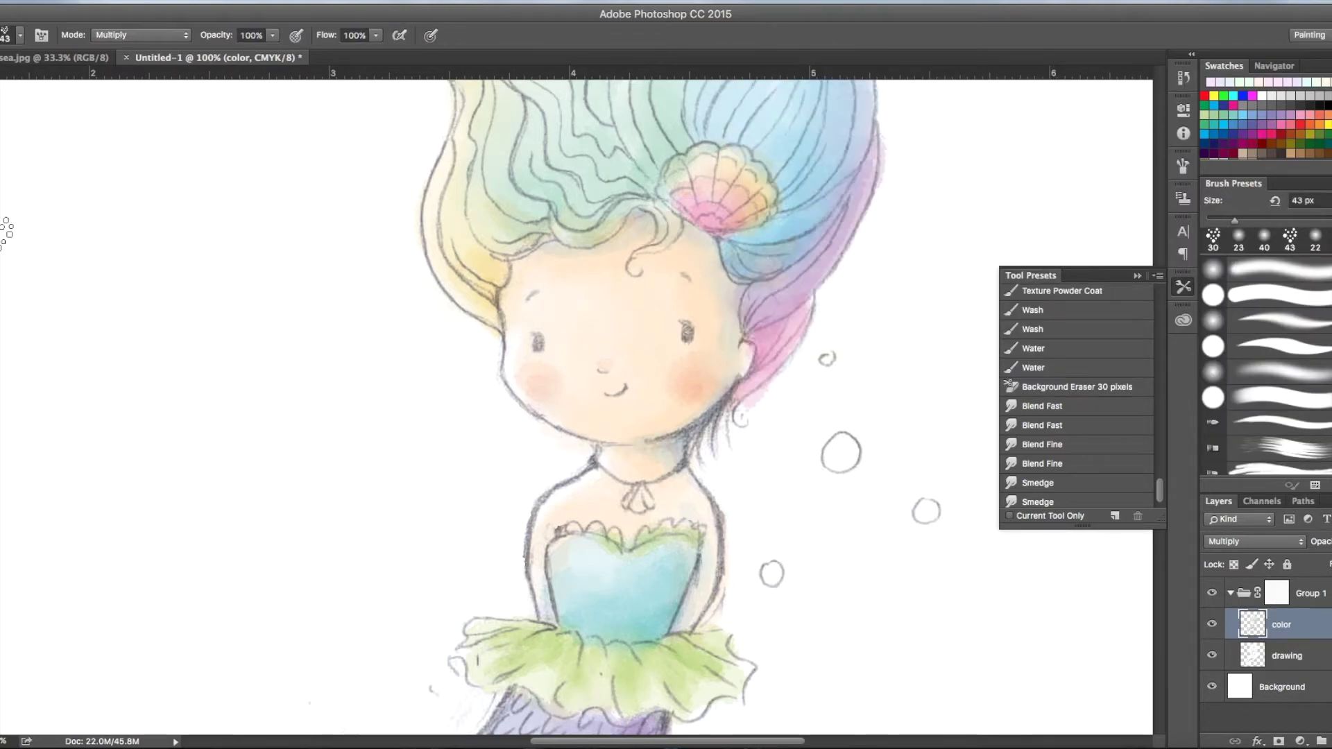
{"action": "left_click_drag", "start_coordinate": [639, 495], "coordinate": [636, 489]}
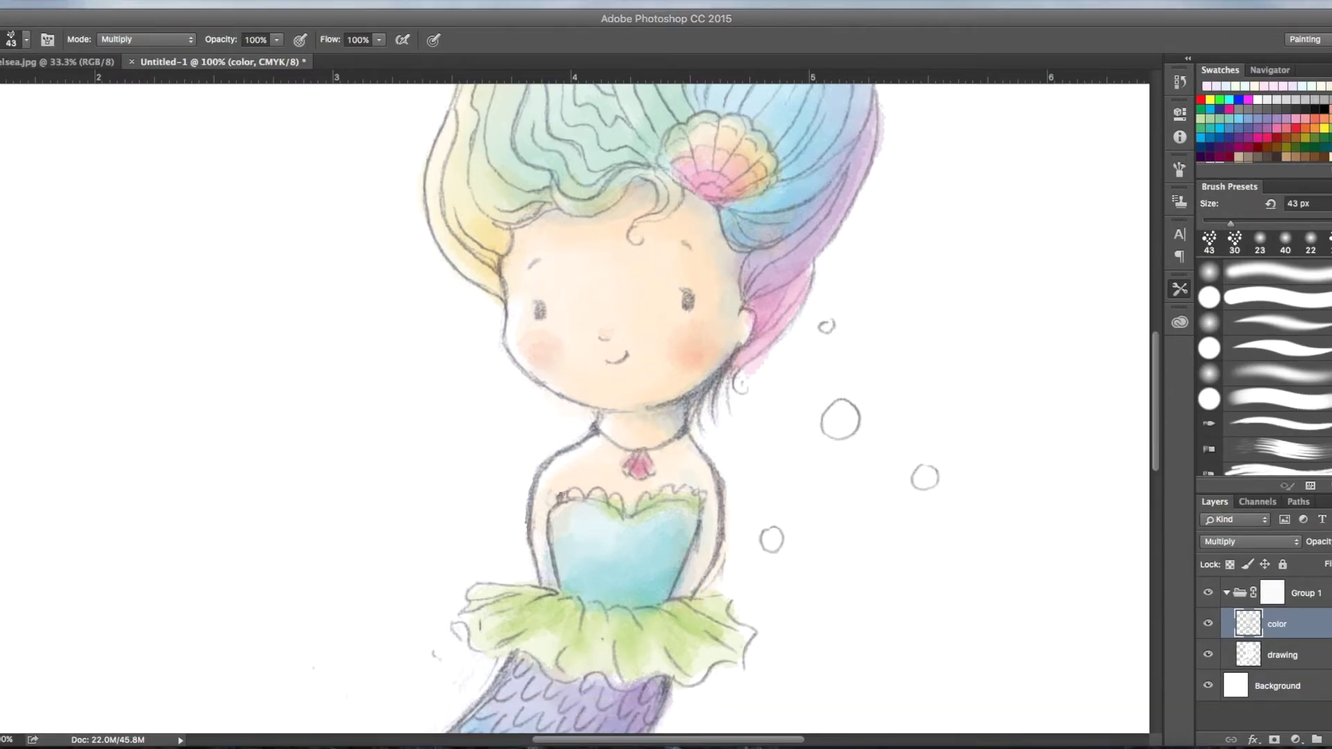
Sample a green from the mermaid's hair and brighten it to a pale mint as the foreground color.
{"action": "left_click", "coordinate": [3, 388]}
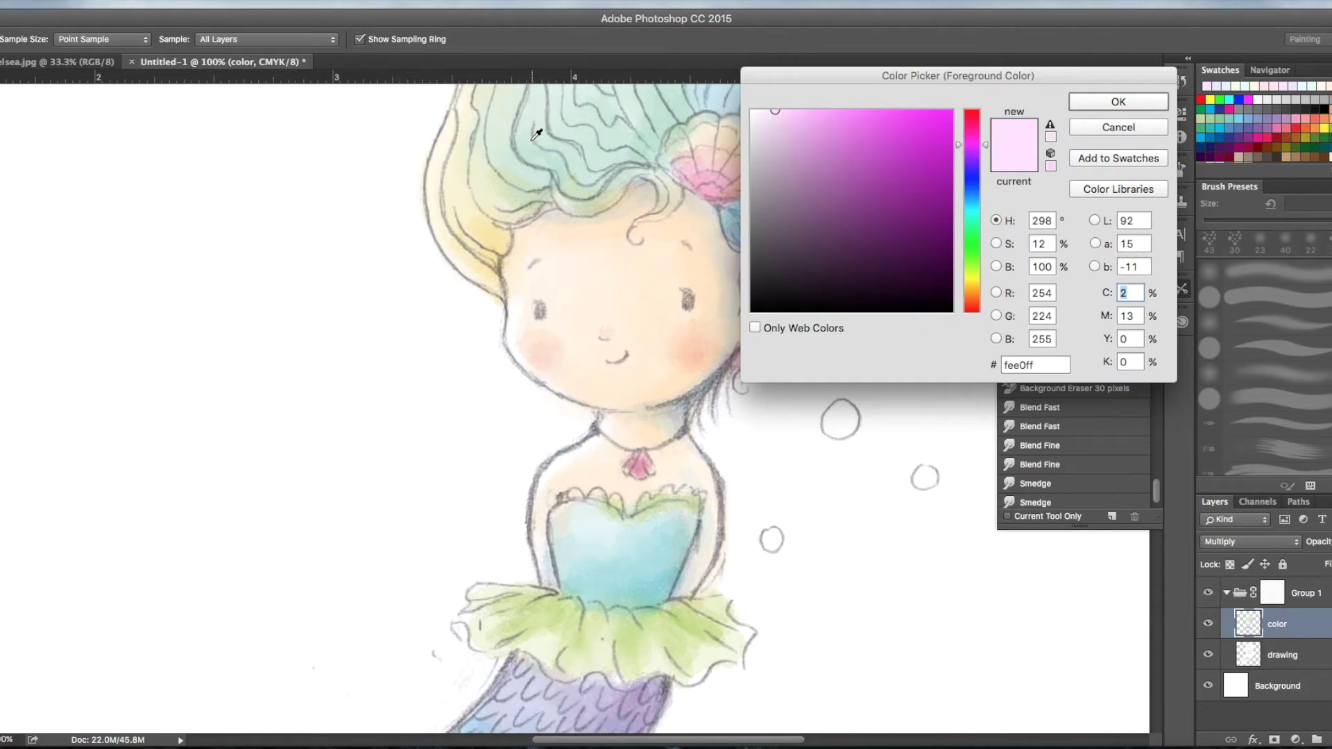
{"action": "left_click", "coordinate": [568, 146]}
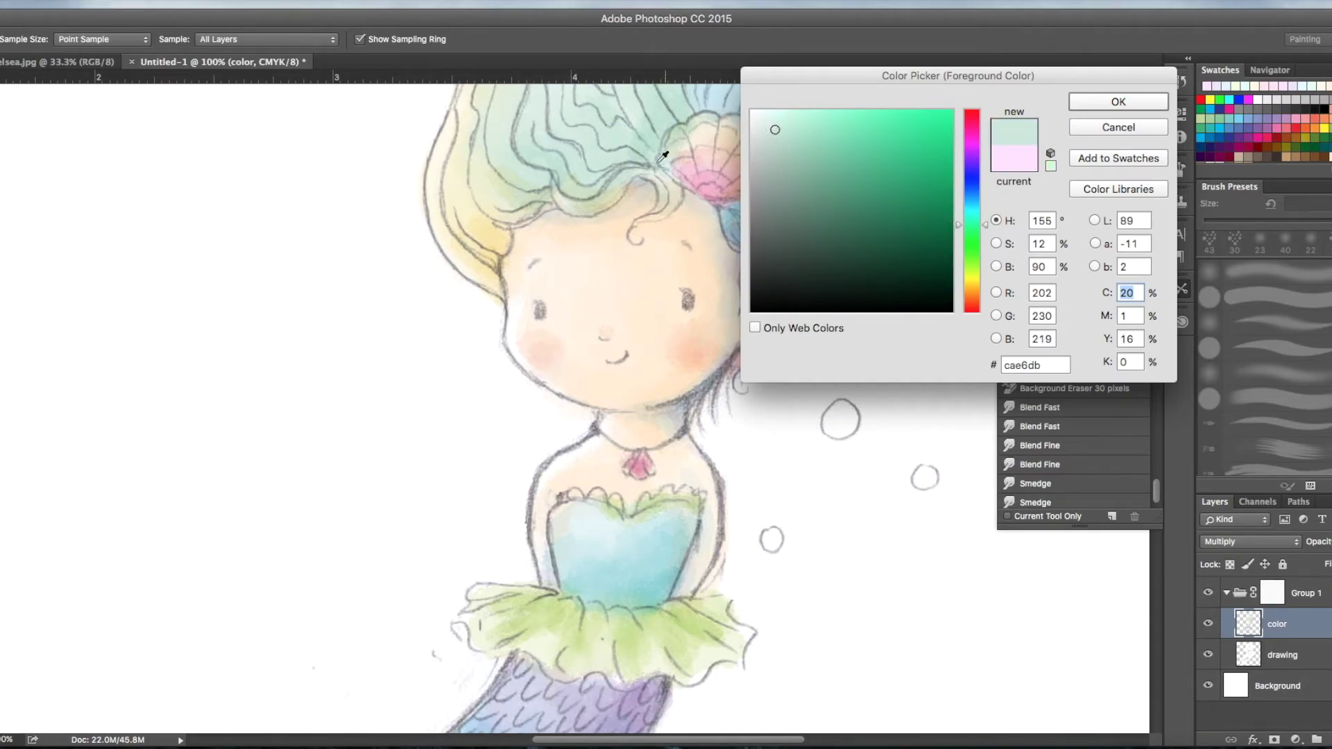
{"action": "left_click", "coordinate": [593, 131]}
{"action": "left_click", "coordinate": [778, 118]}
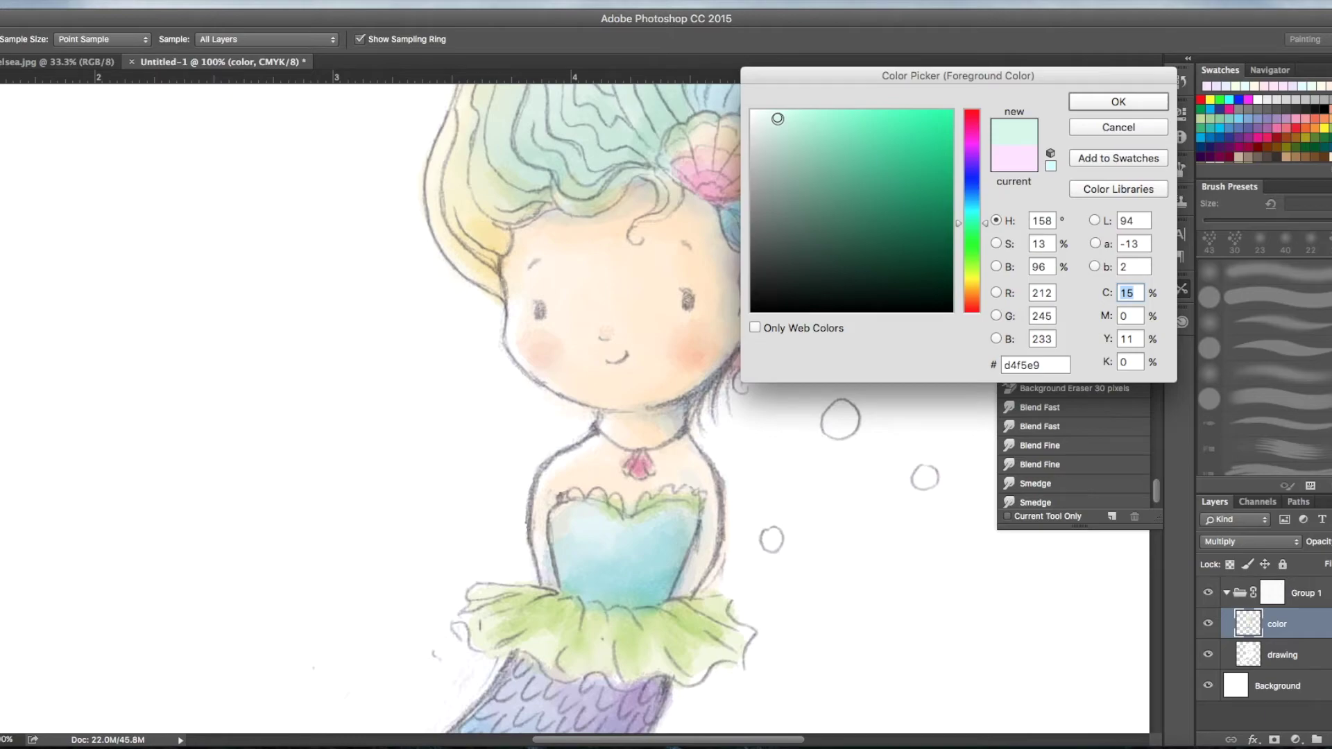
{"action": "left_click_drag", "start_coordinate": [778, 118], "coordinate": [778, 115]}
{"action": "left_click", "coordinate": [1089, 100]}
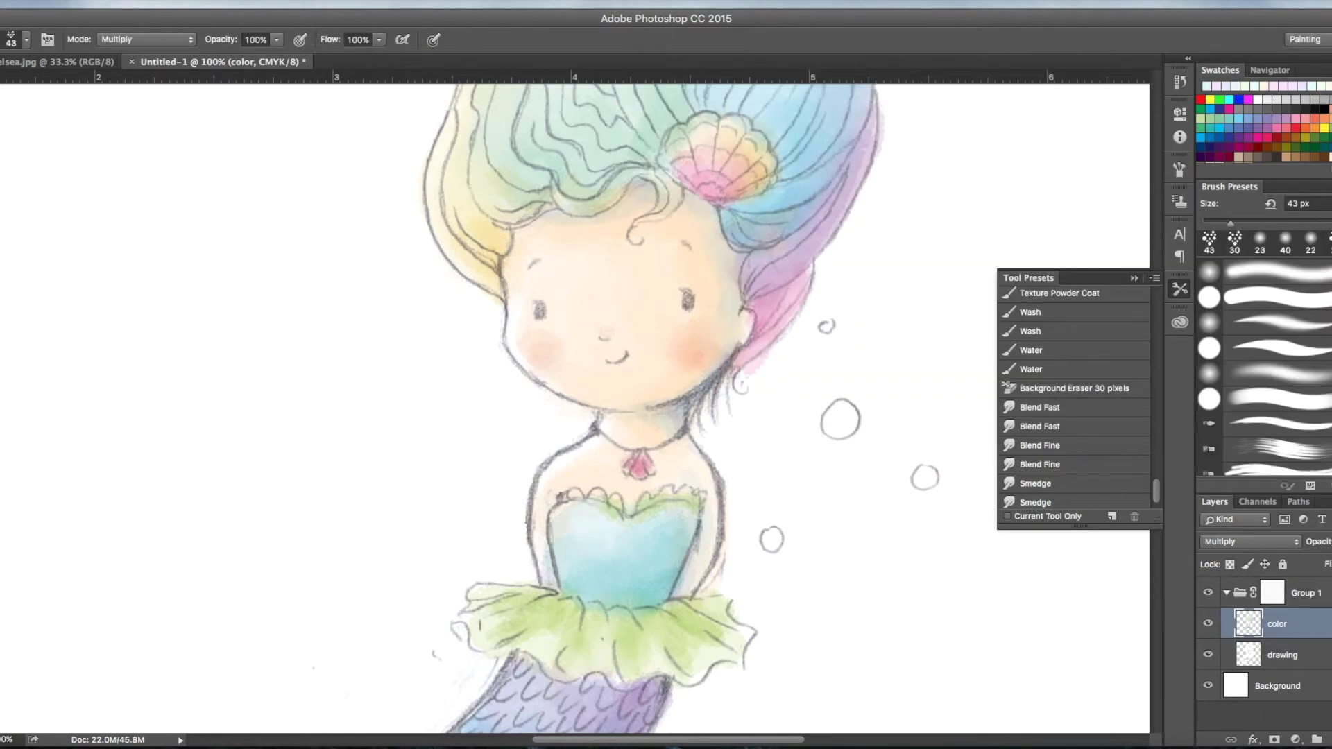
Deepen selected wavy green strands in the middle of the hair with a 20 px brush.
{"action": "scroll", "coordinate": [440, 231], "scroll_direction": "up", "scroll_amount": 5}
{"action": "scroll", "coordinate": [441, 231], "scroll_direction": "right", "scroll_amount": 1}
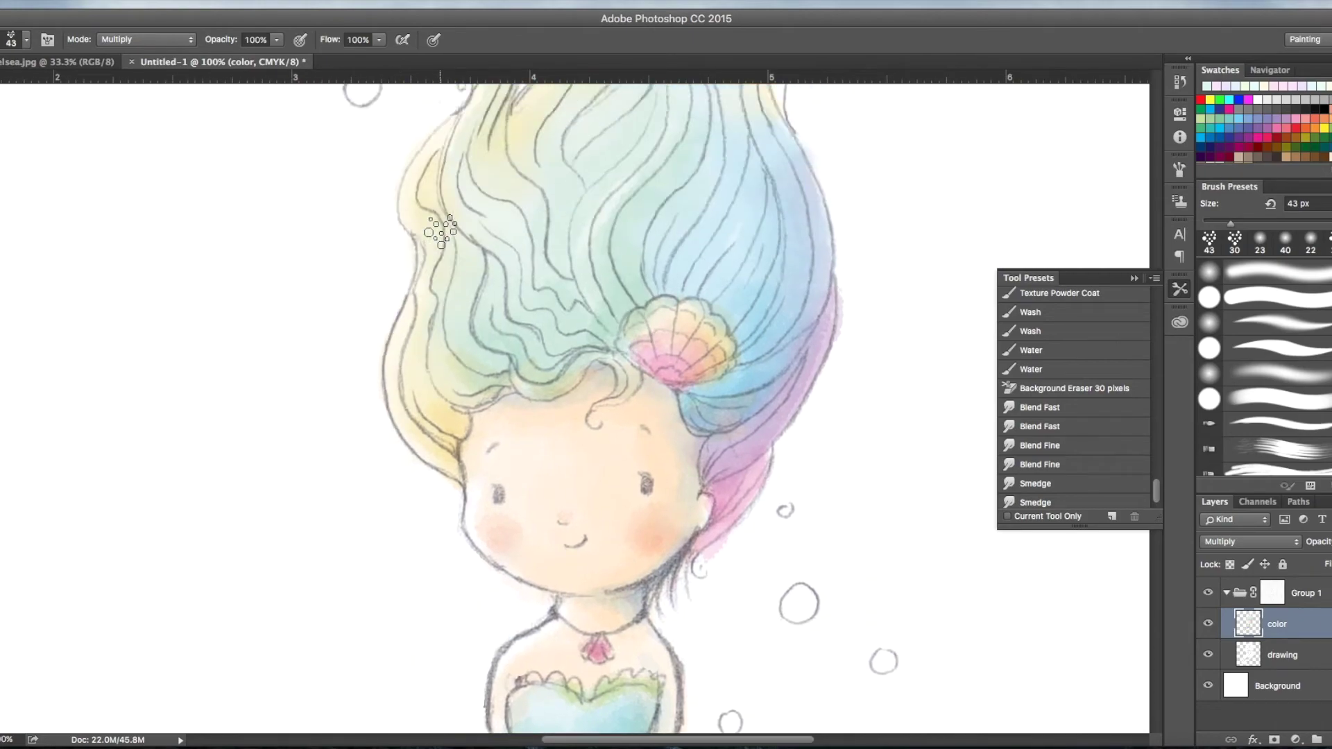
{"action": "left_click", "coordinate": [11, 42]}
{"action": "left_click_drag", "start_coordinate": [61, 88], "coordinate": [45, 90]}
{"action": "key", "text": "Return"}
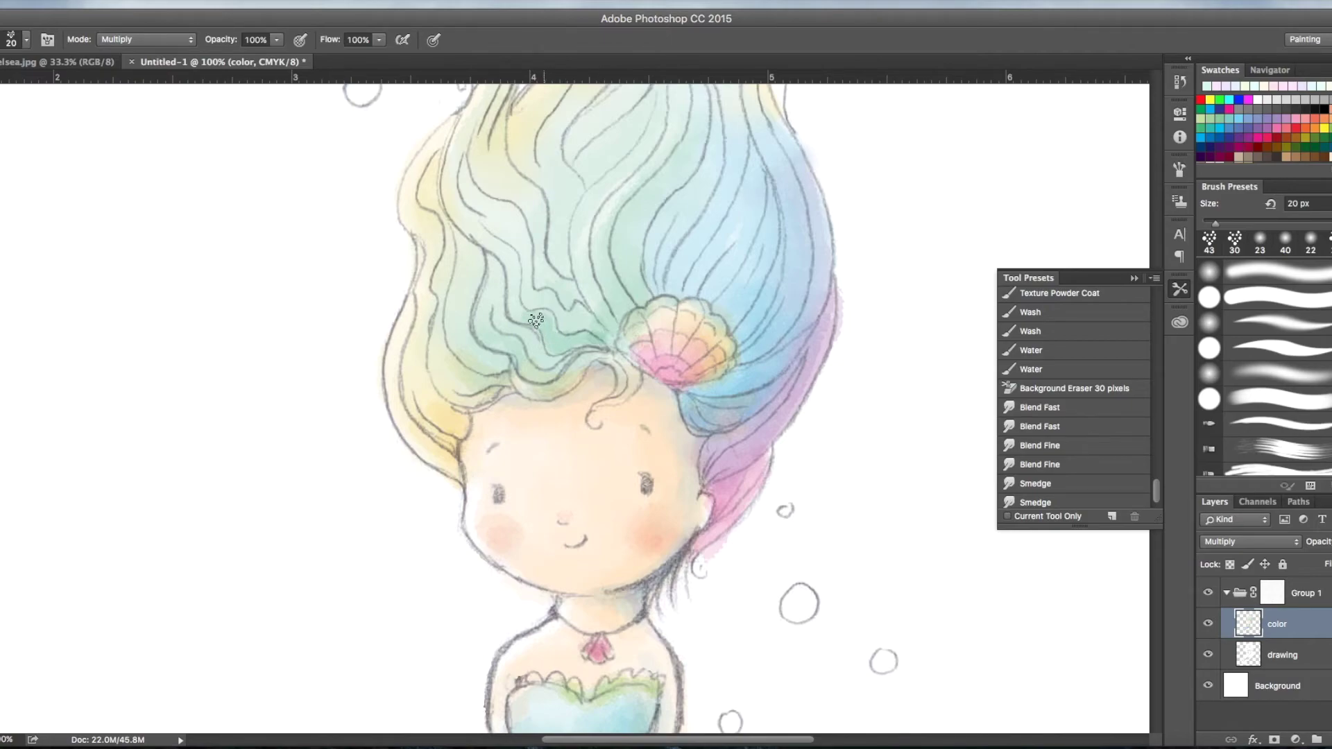
{"action": "mouse_move", "coordinate": [525, 316]}
{"action": "left_mouse_down"}
{"action": "mouse_move", "coordinate": [512, 260]}
{"action": "mouse_move", "coordinate": [451, 189]}
{"action": "left_mouse_up"}
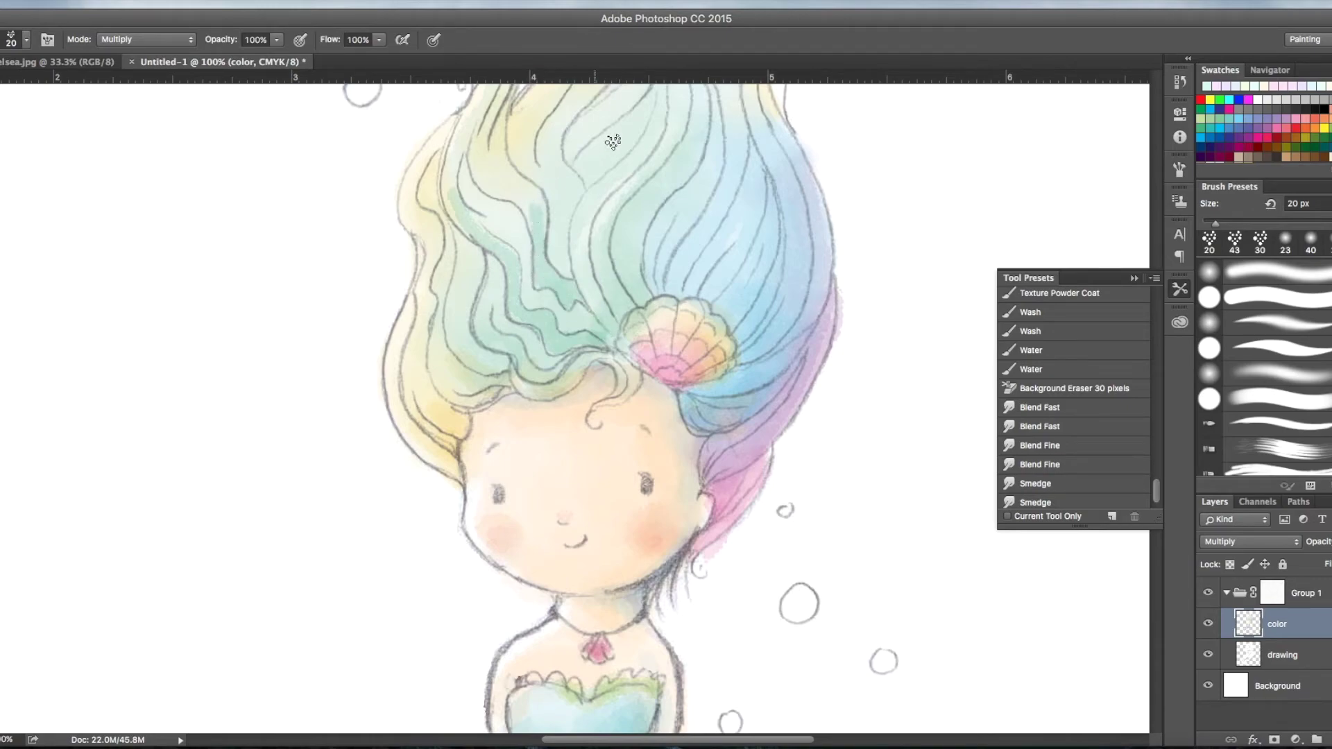
{"action": "mouse_move", "coordinate": [593, 147]}
{"action": "left_mouse_down"}
{"action": "mouse_move", "coordinate": [600, 174]}
{"action": "mouse_move", "coordinate": [623, 142]}
{"action": "mouse_move", "coordinate": [603, 135]}
{"action": "mouse_move", "coordinate": [614, 156]}
{"action": "mouse_move", "coordinate": [591, 180]}
{"action": "mouse_move", "coordinate": [602, 139]}
{"action": "mouse_move", "coordinate": [587, 180]}
{"action": "left_mouse_up"}
Add mint shading to the blue strands fanning out from the seashell and to the green locks above the forehead.
{"action": "left_click_drag", "start_coordinate": [664, 290], "coordinate": [704, 194]}
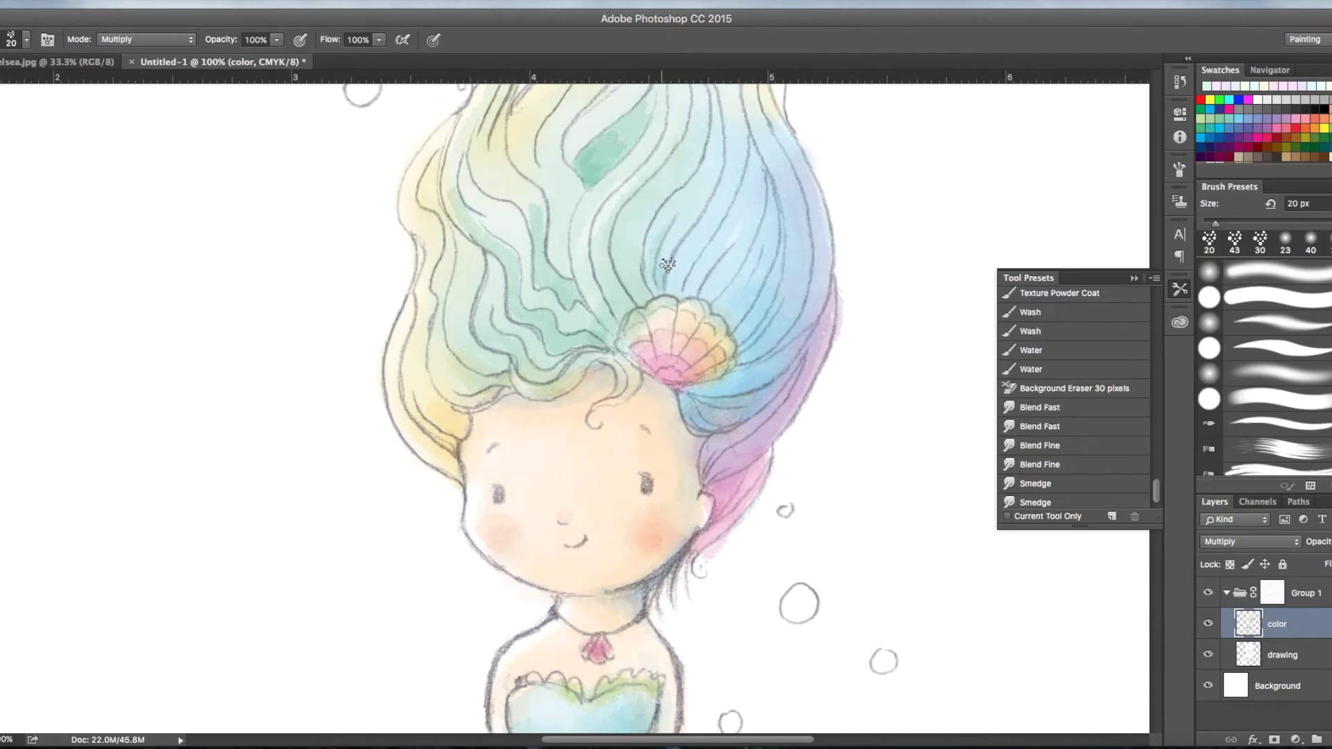
{"action": "left_click_drag", "start_coordinate": [668, 265], "coordinate": [699, 213]}
{"action": "mouse_move", "coordinate": [681, 294]}
{"action": "left_mouse_down"}
{"action": "mouse_move", "coordinate": [721, 229]}
{"action": "mouse_move", "coordinate": [702, 288]}
{"action": "mouse_move", "coordinate": [751, 225]}
{"action": "left_mouse_up"}
{"action": "left_click_drag", "start_coordinate": [733, 337], "coordinate": [781, 278]}
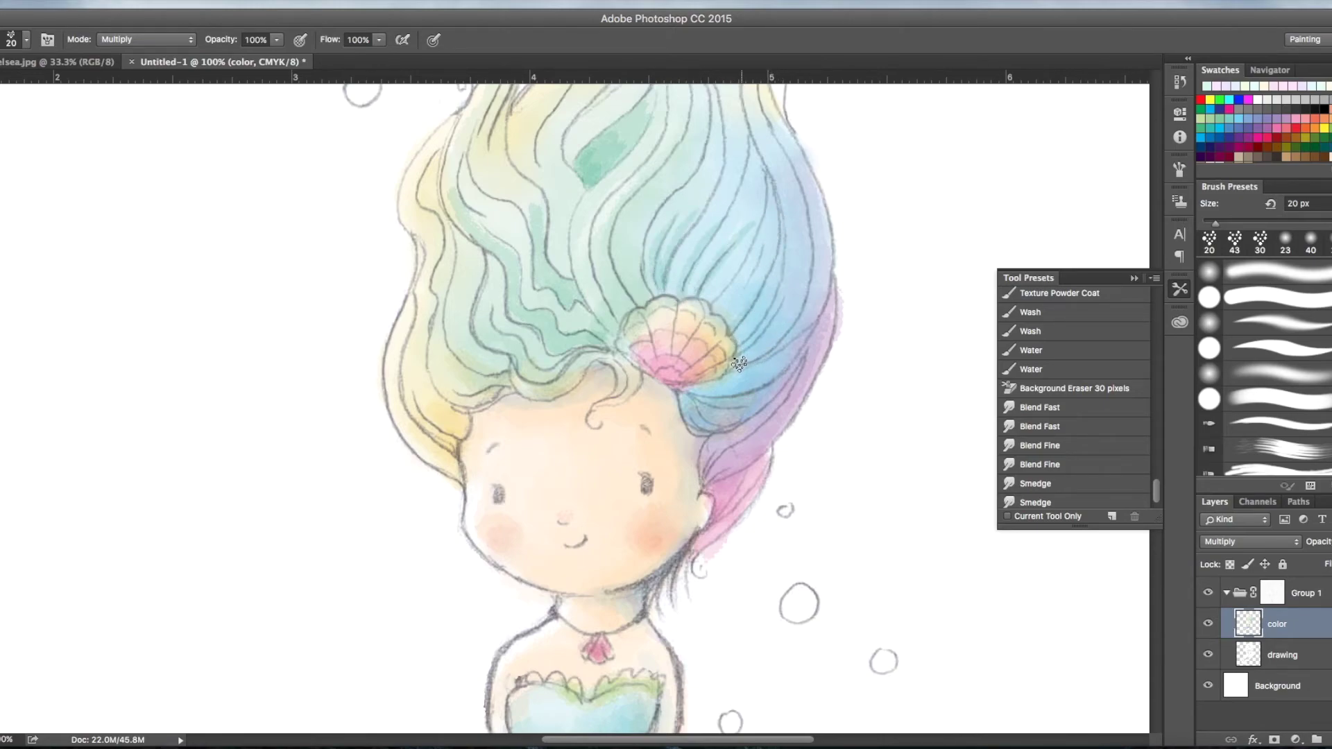
{"action": "left_click_drag", "start_coordinate": [739, 364], "coordinate": [785, 333]}
{"action": "mouse_move", "coordinate": [503, 373]}
{"action": "left_mouse_down"}
{"action": "mouse_move", "coordinate": [455, 355]}
{"action": "mouse_move", "coordinate": [445, 222]}
{"action": "left_mouse_up"}
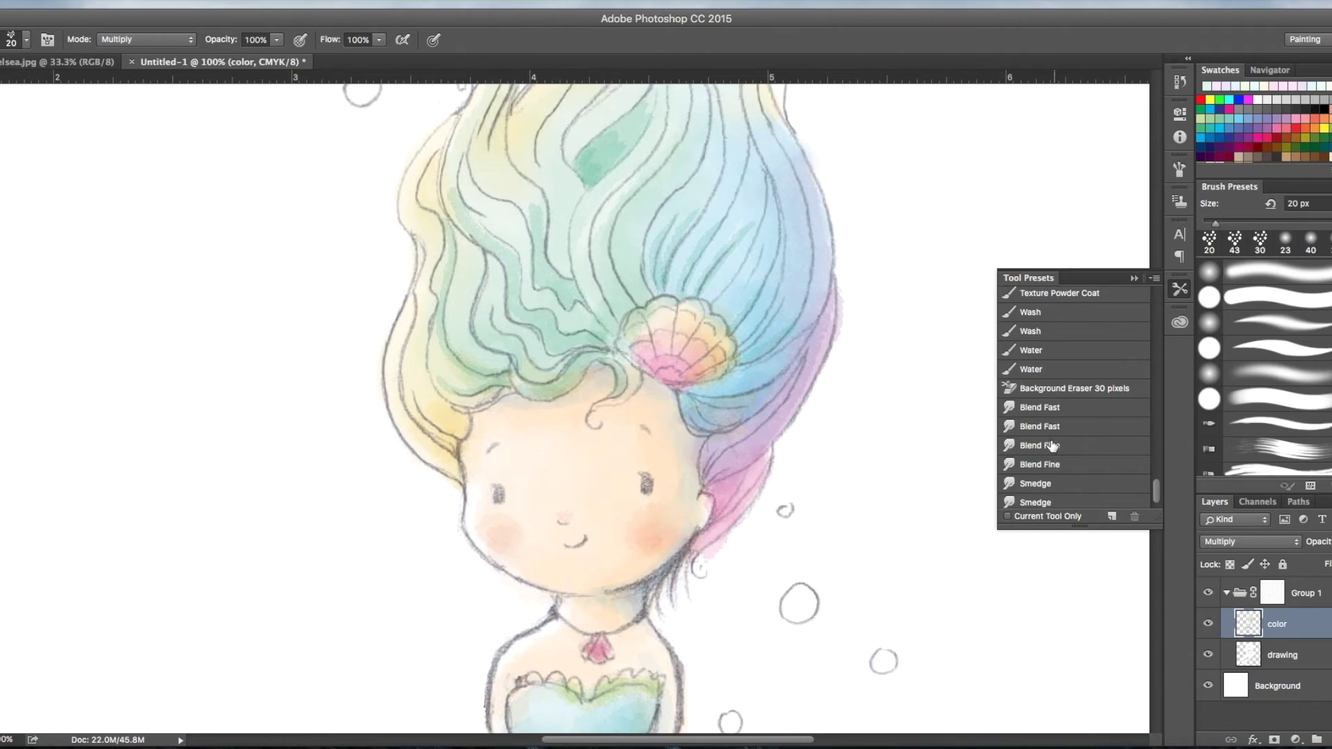
Switch to the Blend Fast smudge preset and set its brush size to 15 px.
{"action": "left_click", "coordinate": [1059, 410]}
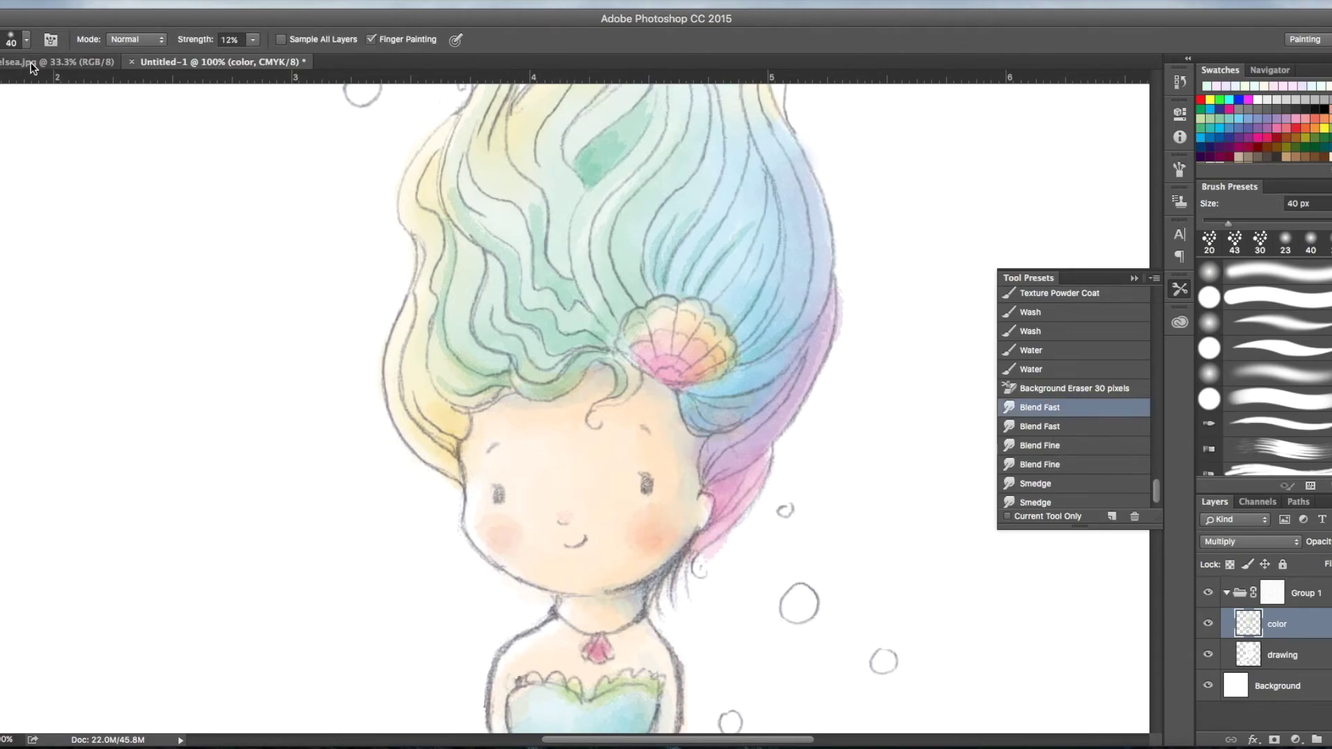
{"action": "left_click", "coordinate": [25, 43]}
{"action": "left_click_drag", "start_coordinate": [54, 89], "coordinate": [52, 90]}
{"action": "key", "text": "Return"}
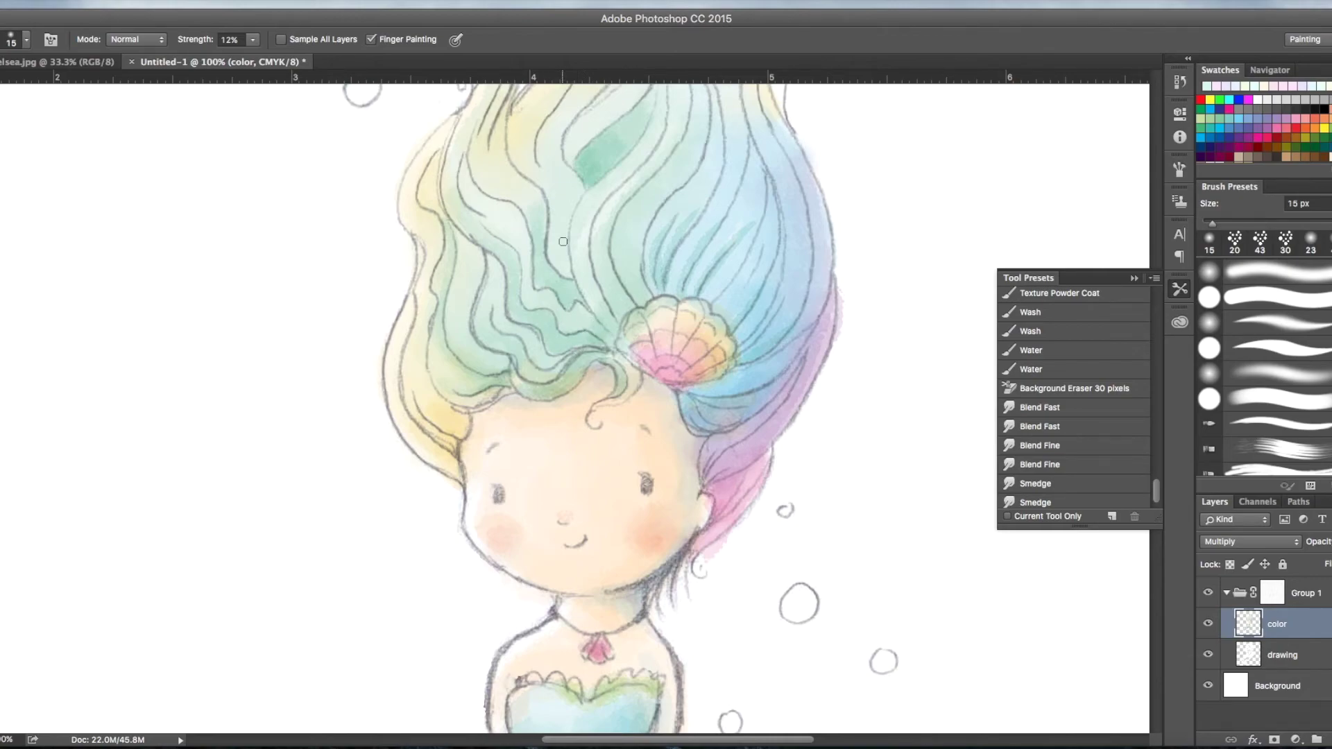
Return to the Brush tool and choose a muted warm gray foreground color, starting from a tone sampled on the mermaid's face.
{"action": "key", "text": "super+minus"}
{"action": "key", "text": "super+minus"}
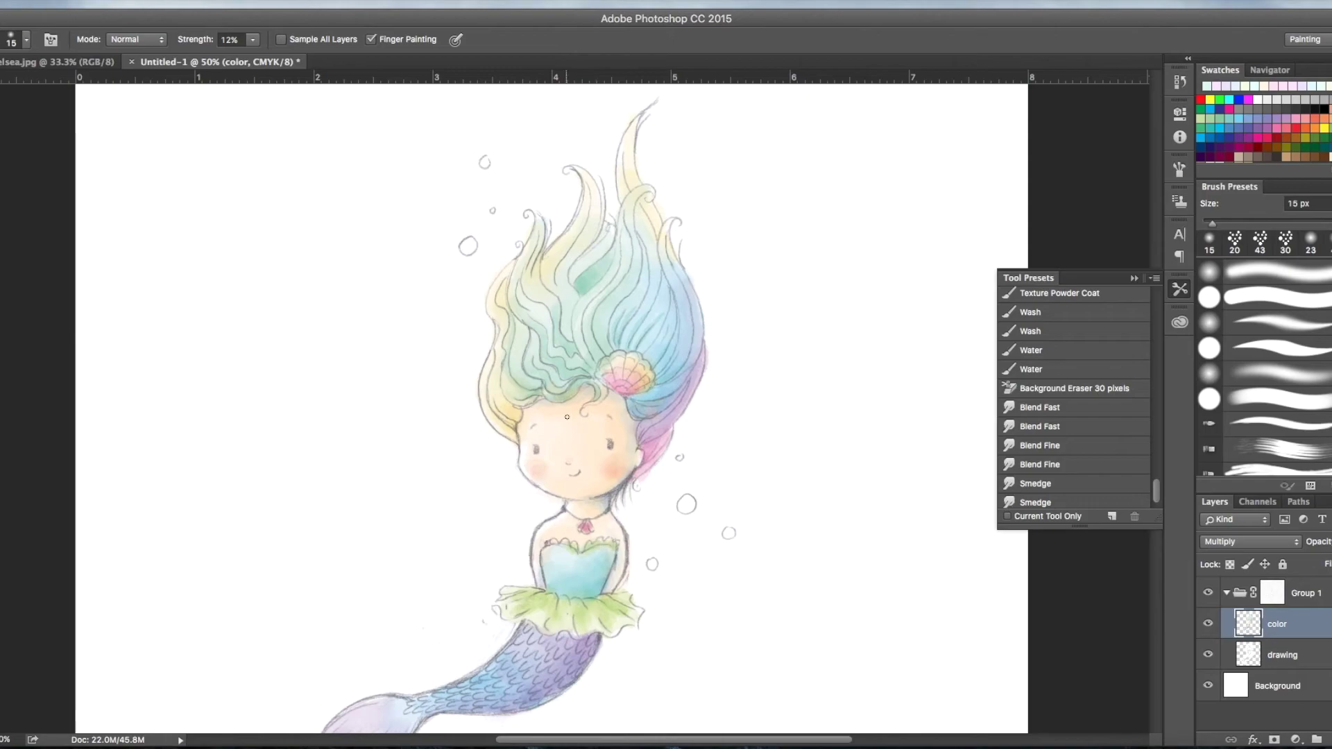
{"action": "scroll", "coordinate": [567, 416], "scroll_direction": "down", "scroll_amount": 5}
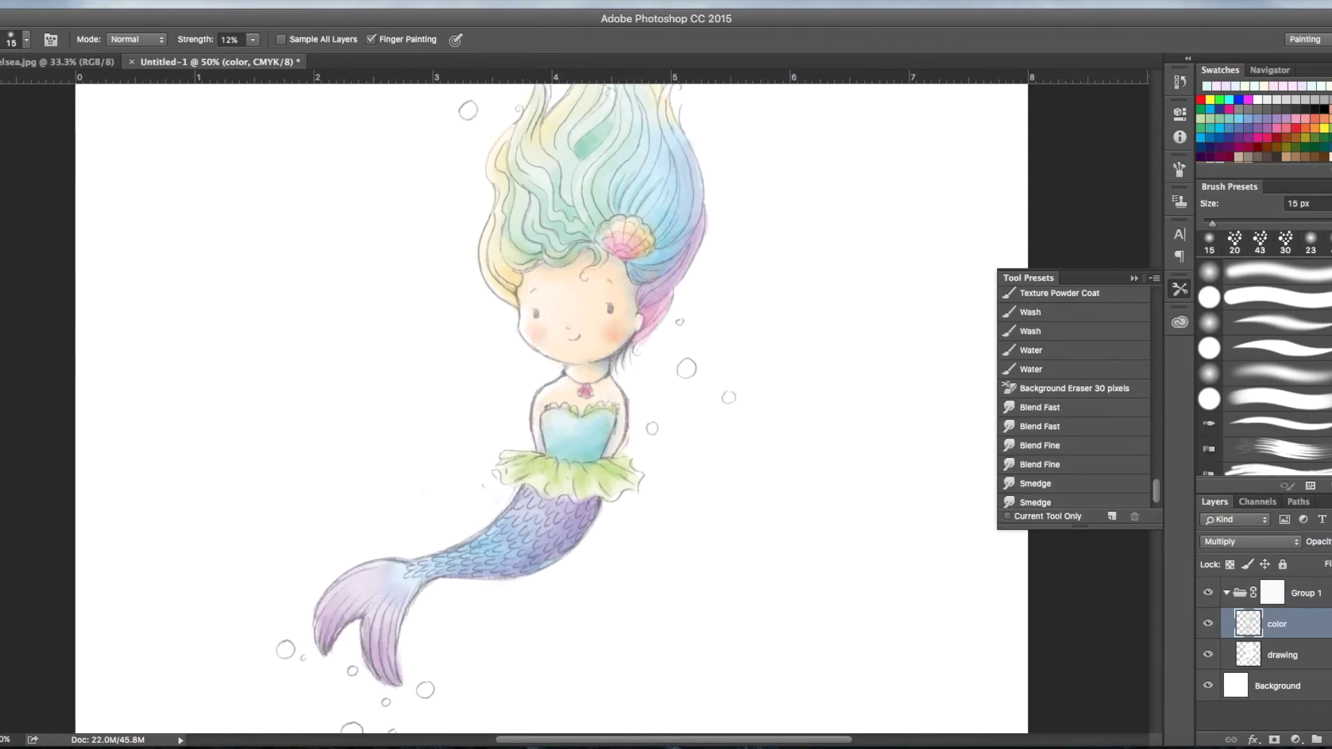
{"action": "key", "text": "b"}
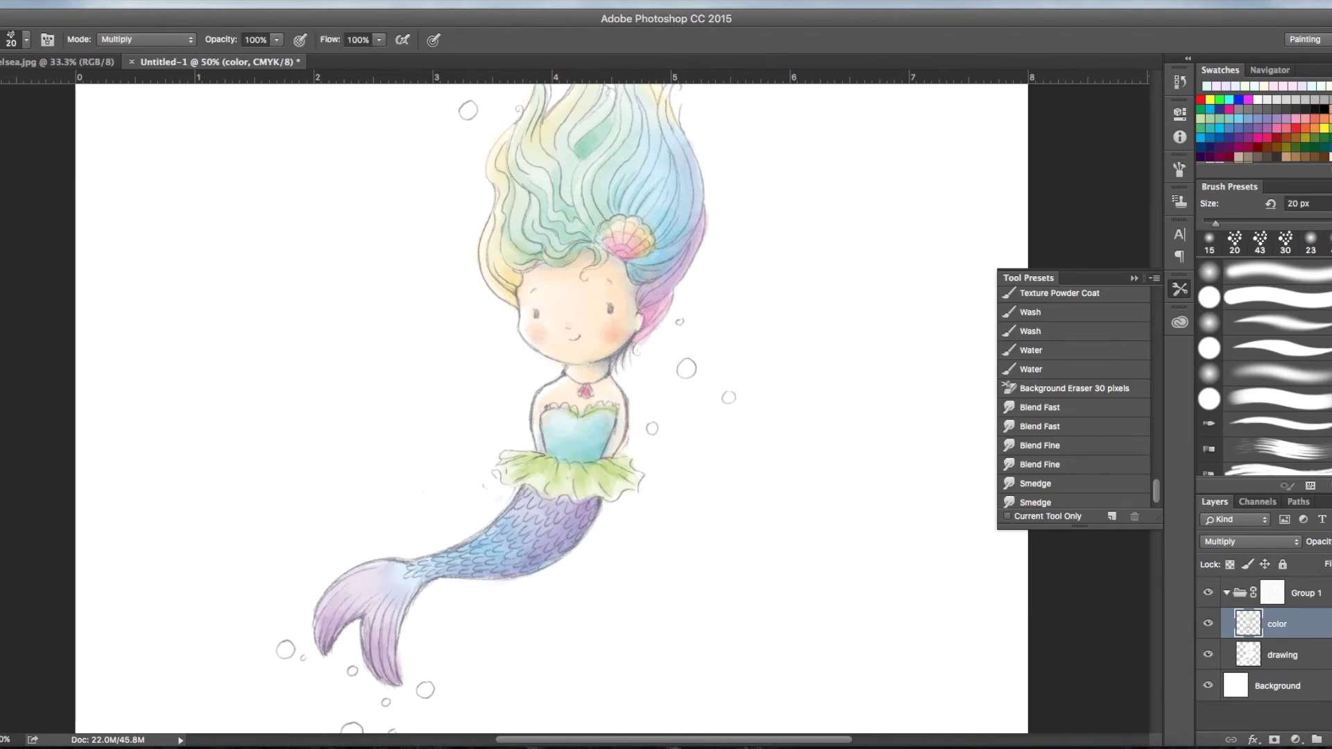
{"action": "left_click", "coordinate": [2, 500]}
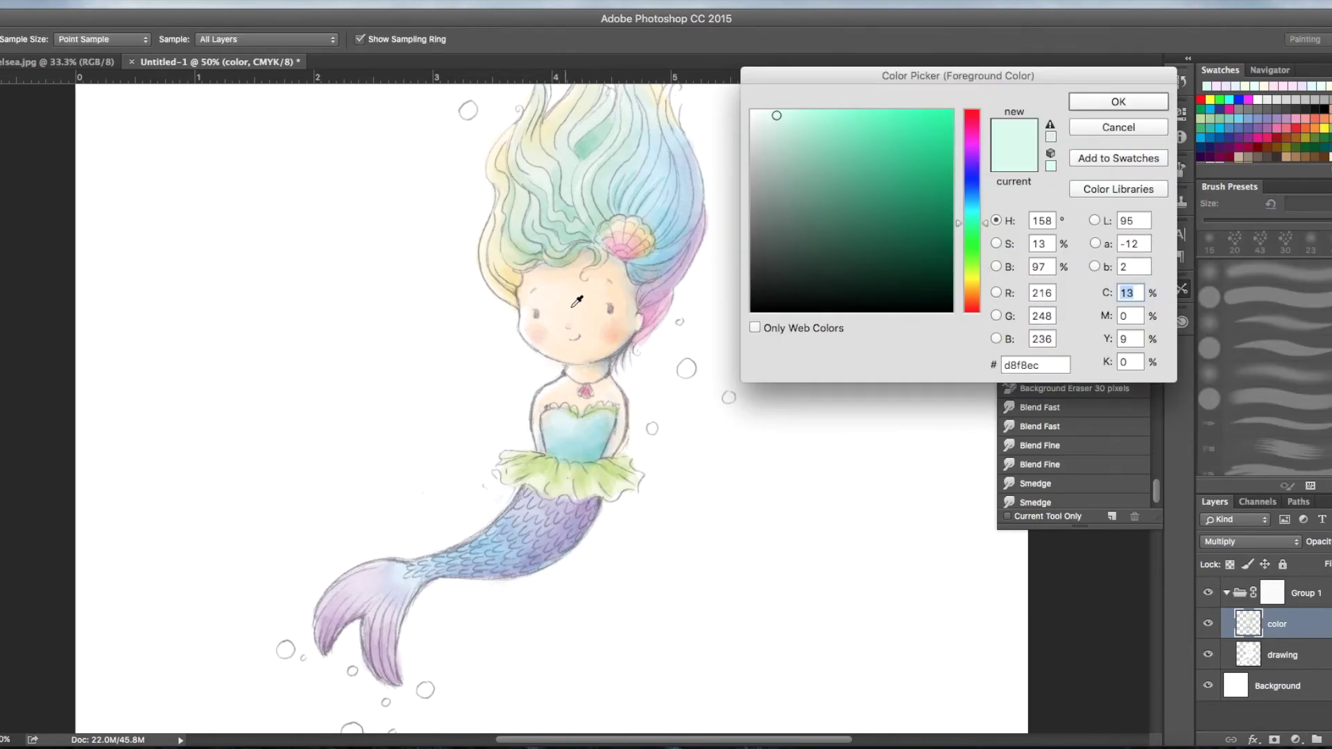
{"action": "left_click", "coordinate": [593, 300]}
{"action": "left_click", "coordinate": [765, 166]}
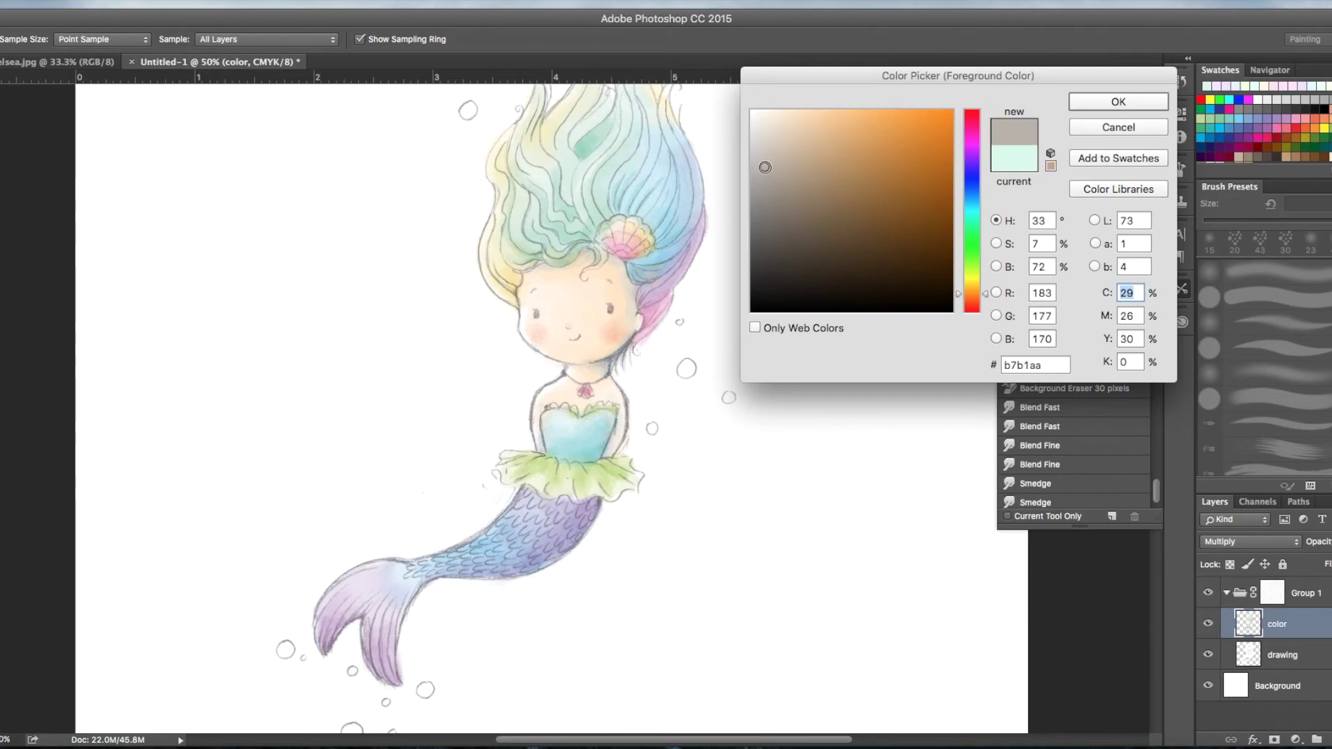
{"action": "left_click_drag", "start_coordinate": [764, 166], "coordinate": [765, 171]}
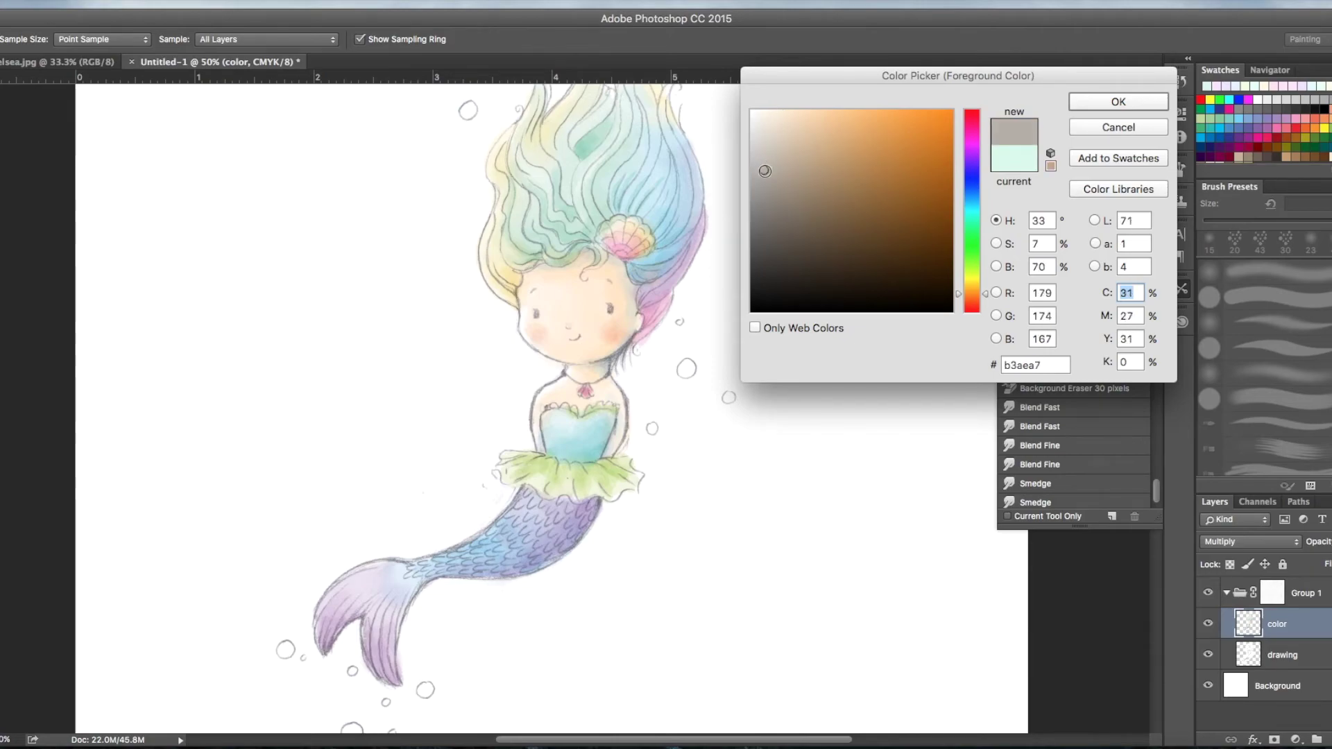
{"action": "left_click", "coordinate": [1124, 105]}
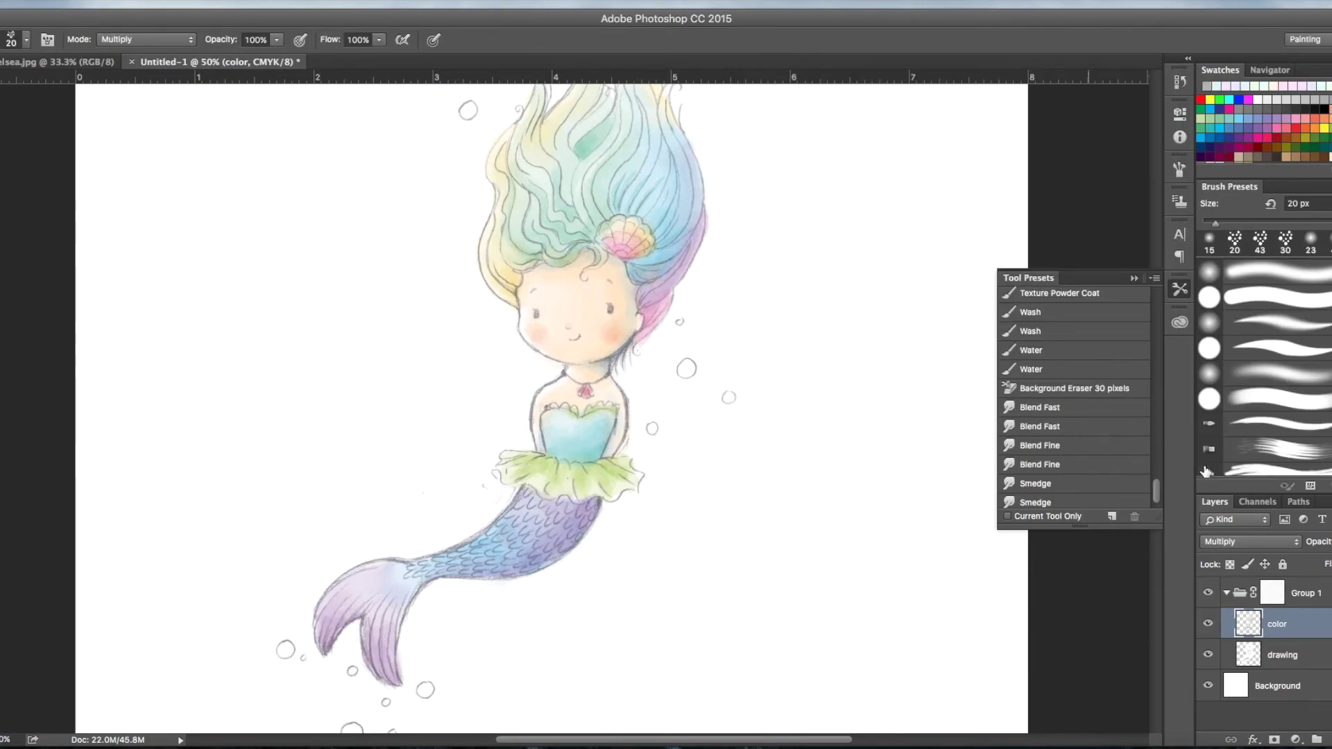
Darken both of the mermaid's eyes in gray with a 12 px brush.
{"action": "key", "text": "ctrl+plus"}
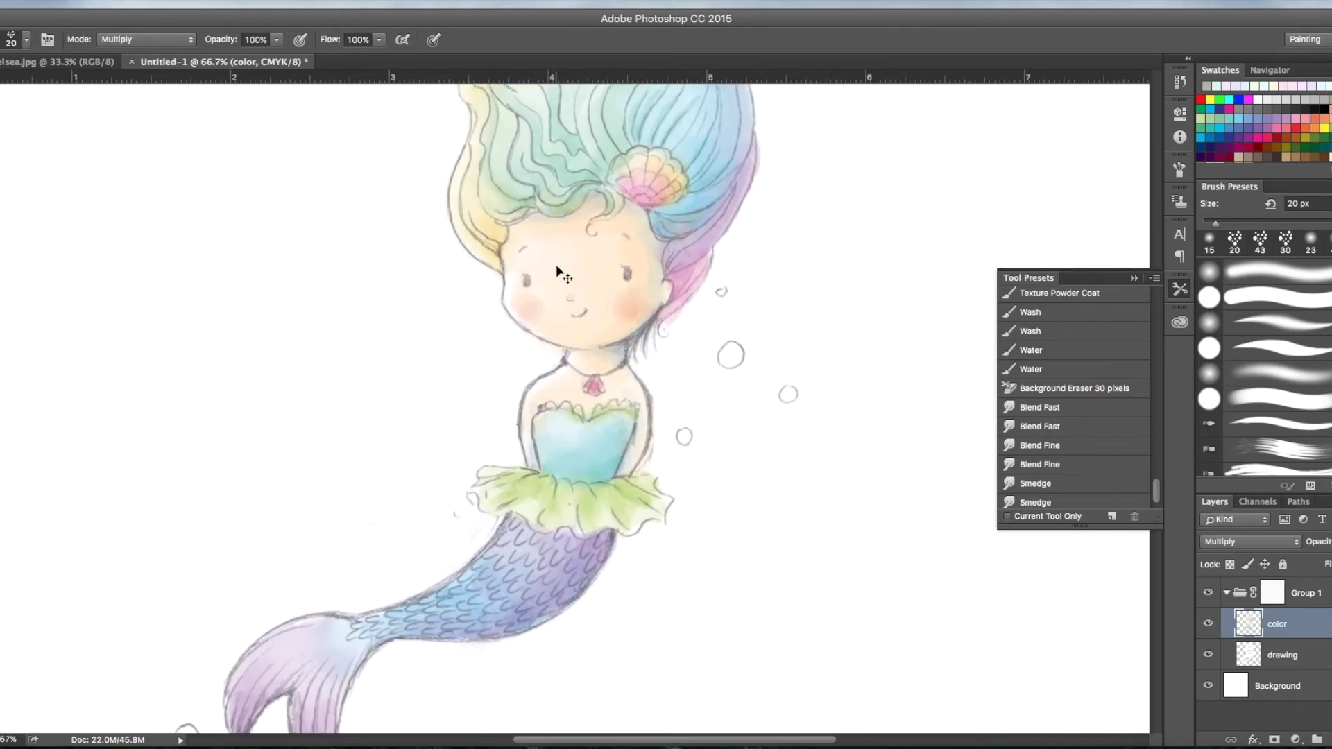
{"action": "key", "text": "ctrl+plus"}
{"action": "scroll", "coordinate": [556, 266], "scroll_direction": "up", "scroll_amount": 3}
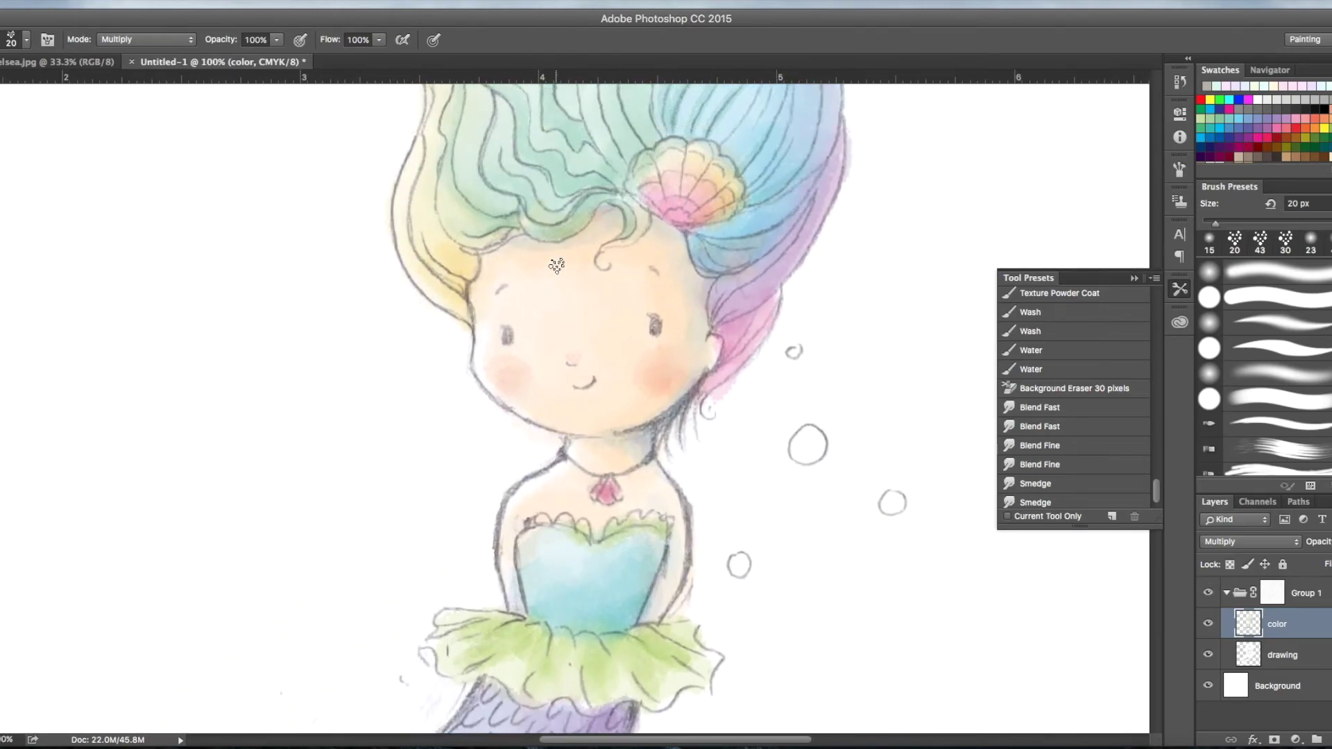
{"action": "left_click", "coordinate": [26, 40]}
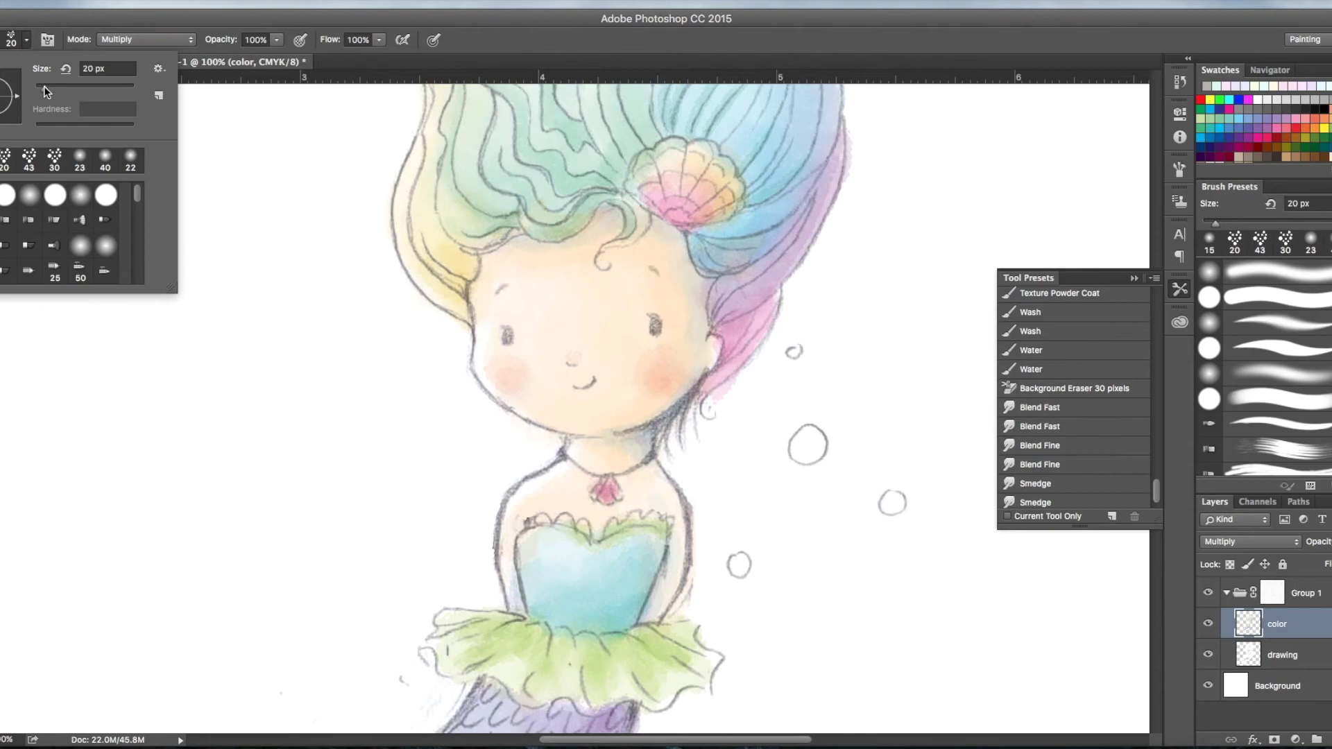
{"action": "left_click_drag", "start_coordinate": [43, 86], "coordinate": [40, 89]}
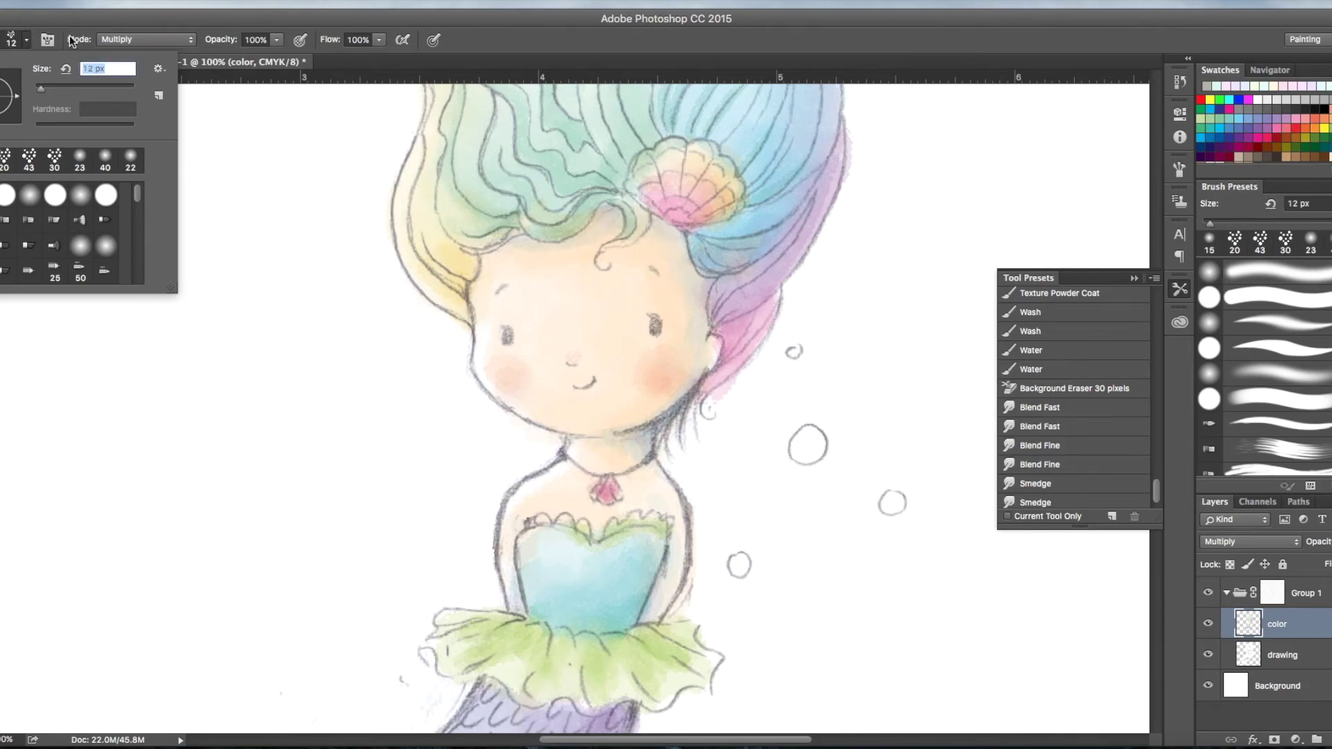
{"action": "left_click", "coordinate": [293, 25]}
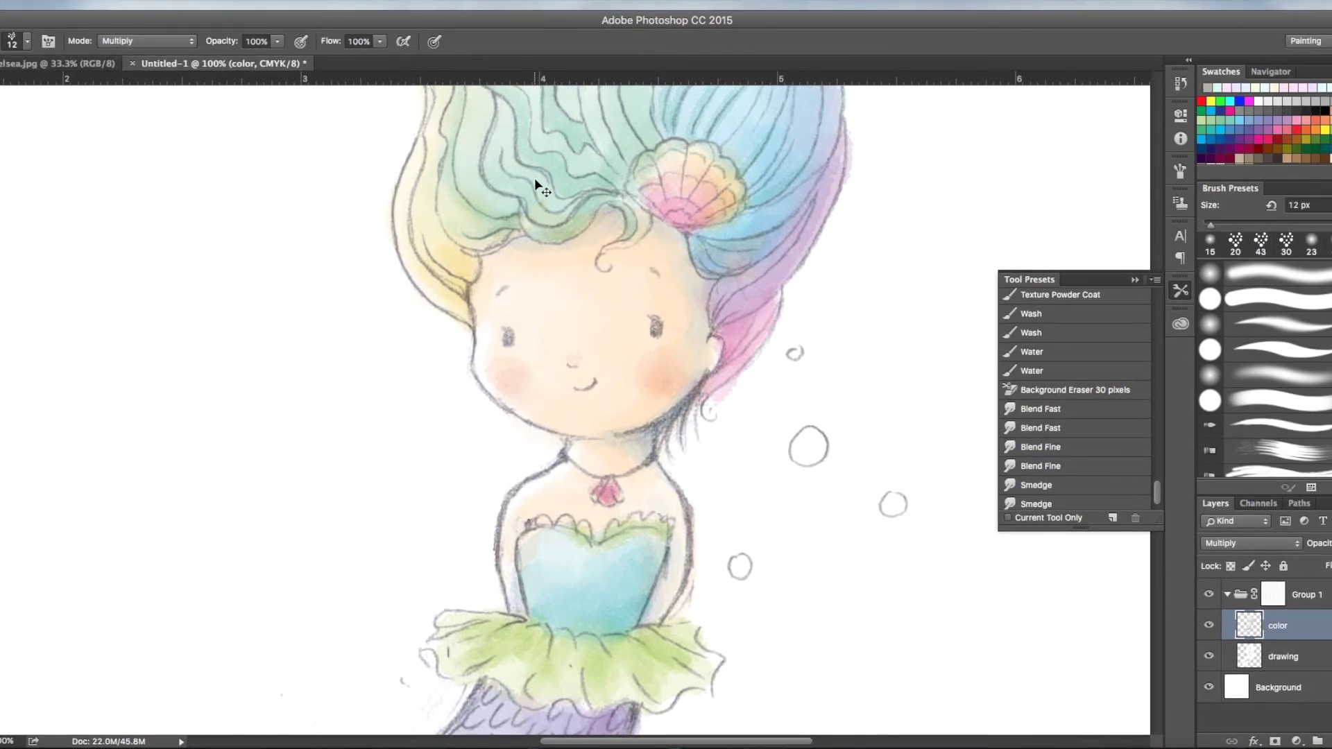
{"action": "key", "text": "super+plus"}
{"action": "scroll", "coordinate": [535, 179], "scroll_direction": "up", "scroll_amount": 5}
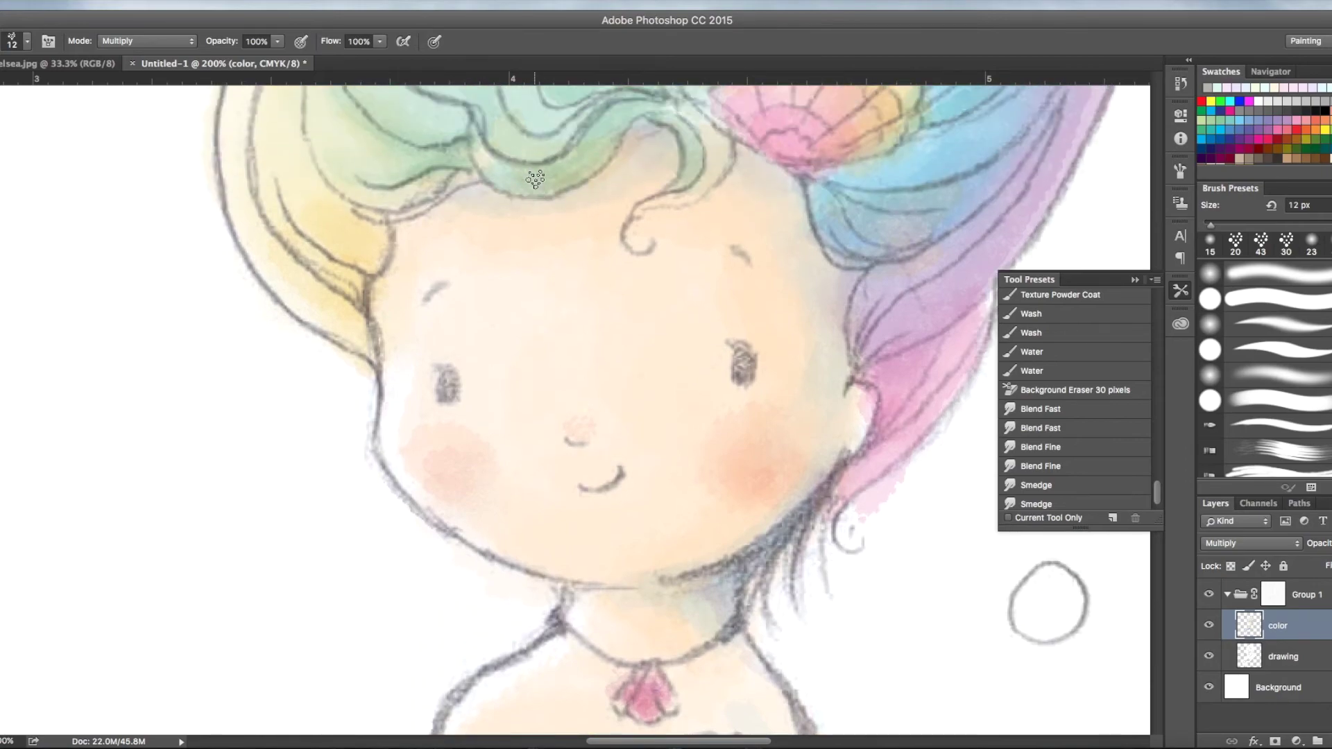
{"action": "mouse_move", "coordinate": [449, 385]}
{"action": "left_mouse_down"}
{"action": "mouse_move", "coordinate": [444, 368]}
{"action": "mouse_move", "coordinate": [452, 376]}
{"action": "left_mouse_up"}
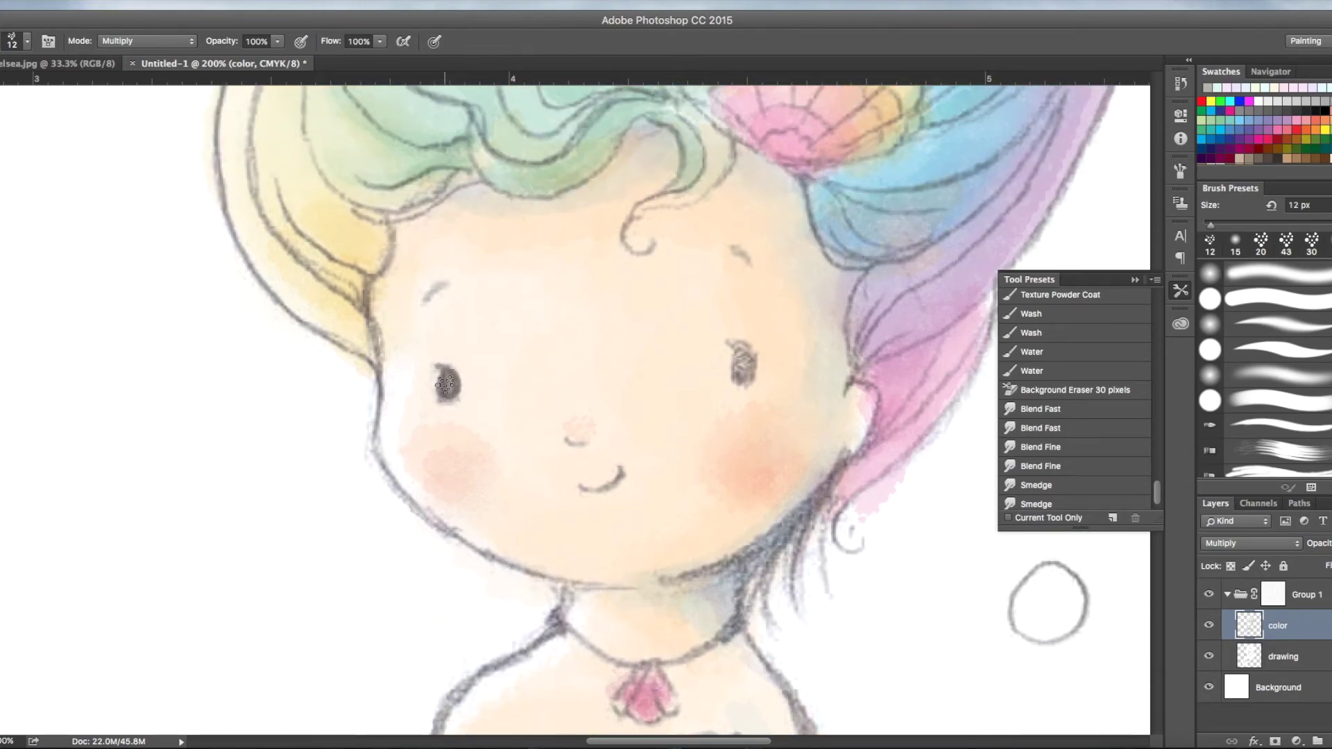
{"action": "left_click_drag", "start_coordinate": [739, 350], "coordinate": [743, 367]}
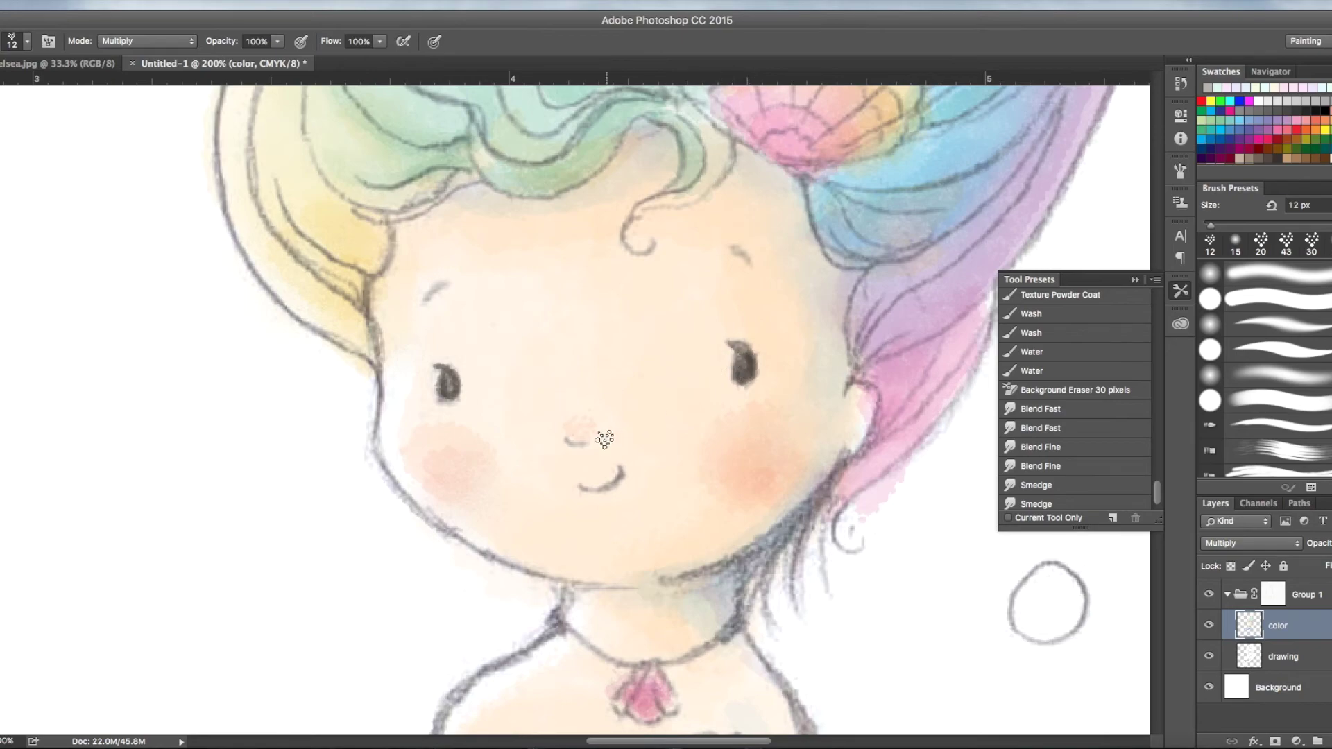
Strengthen the pencil lines of the nose, the smile and both eyebrows.
{"action": "mouse_move", "coordinate": [569, 440]}
{"action": "left_mouse_down"}
{"action": "mouse_move", "coordinate": [608, 483]}
{"action": "mouse_move", "coordinate": [587, 486]}
{"action": "mouse_move", "coordinate": [625, 467]}
{"action": "left_mouse_up"}
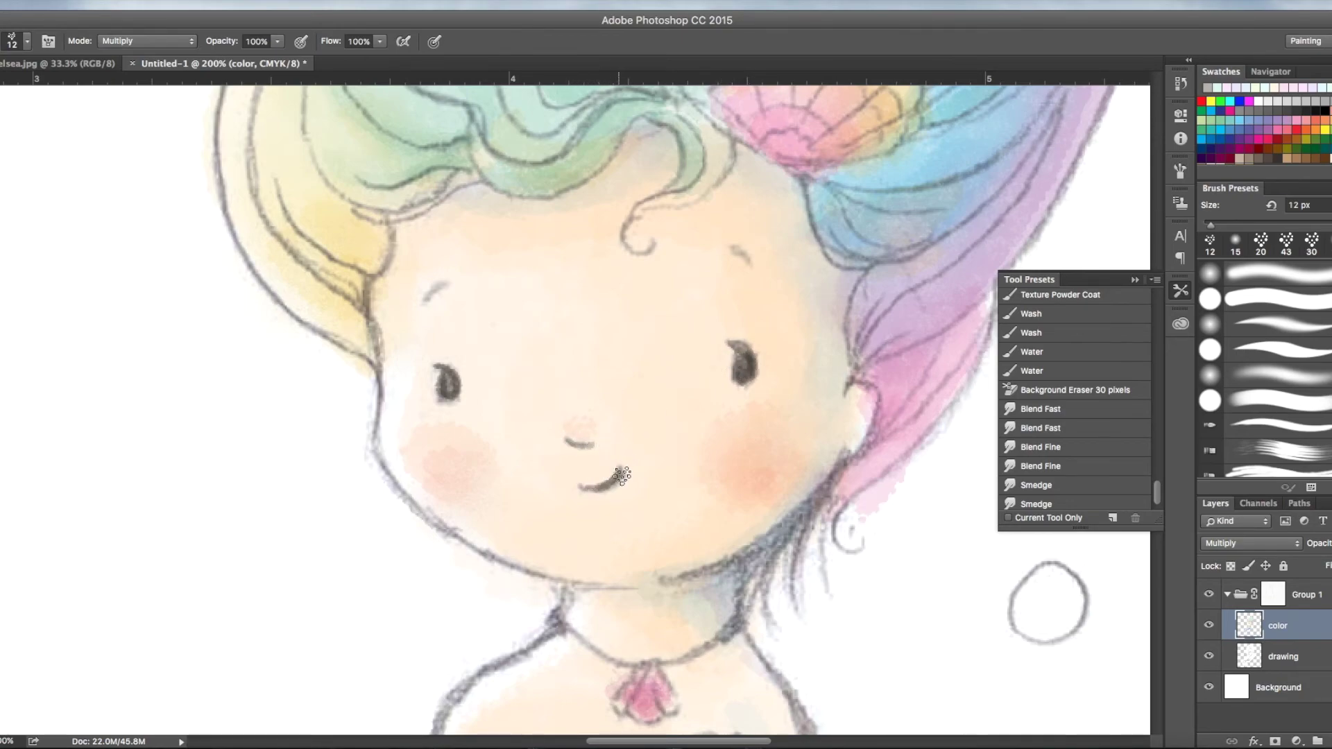
{"action": "left_click_drag", "start_coordinate": [730, 247], "coordinate": [752, 264]}
{"action": "left_click_drag", "start_coordinate": [445, 283], "coordinate": [427, 300]}
Trace in gray over the forehead curl, the outline of the cheeks and chin, and the ear.
{"action": "mouse_move", "coordinate": [644, 234]}
{"action": "left_mouse_down"}
{"action": "mouse_move", "coordinate": [651, 250]}
{"action": "mouse_move", "coordinate": [626, 222]}
{"action": "mouse_move", "coordinate": [721, 180]}
{"action": "mouse_move", "coordinate": [731, 128]}
{"action": "left_mouse_up"}
{"action": "mouse_move", "coordinate": [647, 116]}
{"action": "left_mouse_down"}
{"action": "mouse_move", "coordinate": [679, 133]}
{"action": "mouse_move", "coordinate": [682, 157]}
{"action": "mouse_move", "coordinate": [641, 210]}
{"action": "left_mouse_up"}
{"action": "mouse_move", "coordinate": [371, 291]}
{"action": "left_mouse_down"}
{"action": "mouse_move", "coordinate": [390, 470]}
{"action": "mouse_move", "coordinate": [590, 586]}
{"action": "left_mouse_up"}
{"action": "left_click_drag", "start_coordinate": [662, 581], "coordinate": [840, 457]}
{"action": "left_click_drag", "start_coordinate": [852, 382], "coordinate": [867, 448]}
Trace over the scalloped outline and inner ribs of the seashell in the hair.
{"action": "scroll", "coordinate": [861, 416], "scroll_direction": "up", "scroll_amount": 5}
{"action": "left_click_drag", "start_coordinate": [684, 333], "coordinate": [881, 416]}
{"action": "left_click_drag", "start_coordinate": [759, 399], "coordinate": [843, 402]}
{"action": "left_click_drag", "start_coordinate": [693, 322], "coordinate": [922, 375]}
{"action": "left_click_drag", "start_coordinate": [735, 277], "coordinate": [763, 357]}
{"action": "left_click_drag", "start_coordinate": [836, 335], "coordinate": [865, 349]}
Darken the outlines of the yellow hair locks along the left side of the head.
{"action": "scroll", "coordinate": [850, 340], "scroll_direction": "up", "scroll_amount": 8}
{"action": "scroll", "coordinate": [417, 292], "scroll_direction": "down", "scroll_amount": 4}
{"action": "scroll", "coordinate": [416, 291], "scroll_direction": "left", "scroll_amount": 2}
{"action": "mouse_move", "coordinate": [458, 295]}
{"action": "left_mouse_down"}
{"action": "mouse_move", "coordinate": [486, 464]}
{"action": "mouse_move", "coordinate": [364, 486]}
{"action": "left_mouse_up"}
{"action": "scroll", "coordinate": [364, 485], "scroll_direction": "down", "scroll_amount": 5}
{"action": "left_click_drag", "start_coordinate": [397, 138], "coordinate": [491, 634]}
{"action": "left_click_drag", "start_coordinate": [442, 270], "coordinate": [486, 479]}
{"action": "left_click_drag", "start_coordinate": [399, 243], "coordinate": [478, 576]}
Retrace the wavy green strands directly above the forehead.
{"action": "left_click_drag", "start_coordinate": [590, 376], "coordinate": [663, 463]}
{"action": "left_click_drag", "start_coordinate": [604, 420], "coordinate": [770, 364]}
{"action": "left_click_drag", "start_coordinate": [555, 281], "coordinate": [790, 365]}
{"action": "left_click_drag", "start_coordinate": [539, 166], "coordinate": [506, 335]}
{"action": "left_click_drag", "start_coordinate": [472, 114], "coordinate": [589, 409]}
Retrace the wavy green strands in the middle of the hair, left of the seashell.
{"action": "scroll", "coordinate": [758, 493], "scroll_direction": "up", "scroll_amount": 5}
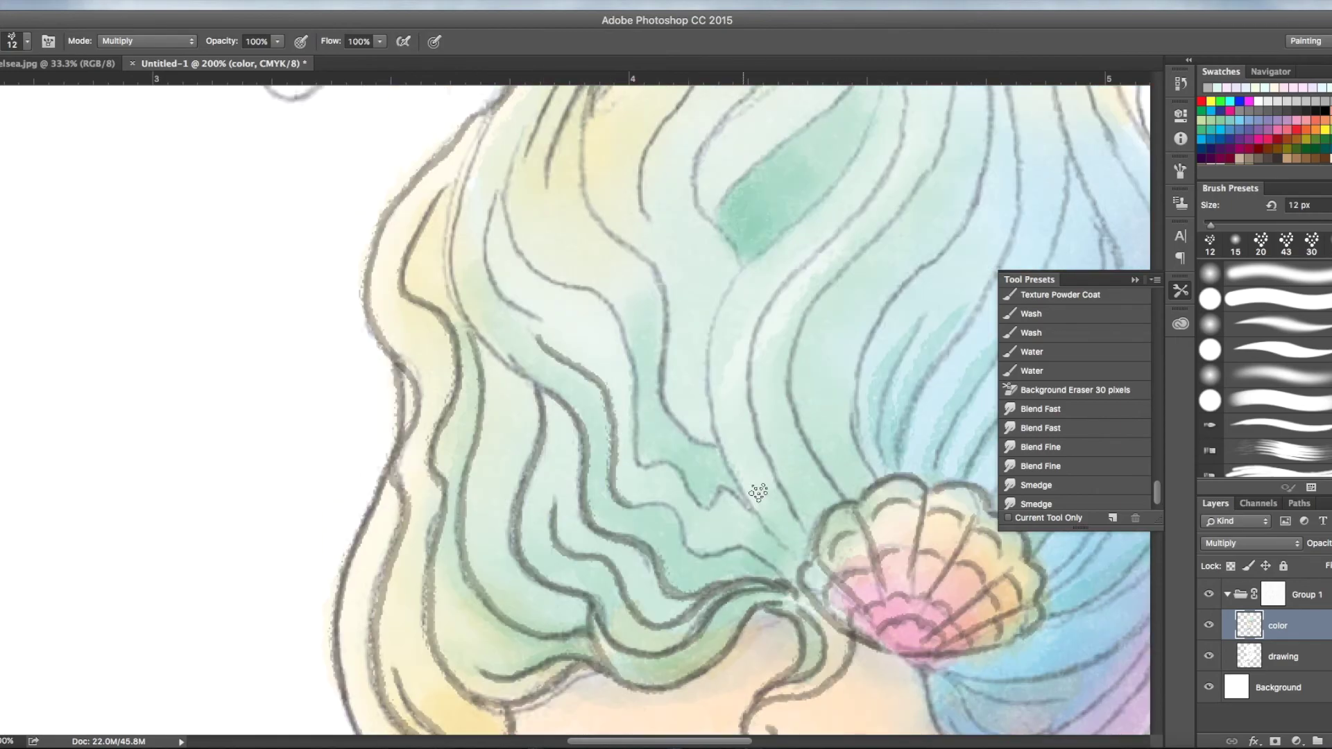
{"action": "left_click_drag", "start_coordinate": [637, 464], "coordinate": [791, 580]}
{"action": "left_click_drag", "start_coordinate": [485, 116], "coordinate": [534, 385]}
{"action": "mouse_move", "coordinate": [497, 190]}
{"action": "left_mouse_down"}
{"action": "mouse_move", "coordinate": [537, 319]}
{"action": "mouse_move", "coordinate": [638, 463]}
{"action": "left_mouse_up"}
{"action": "left_click_drag", "start_coordinate": [589, 114], "coordinate": [715, 446]}
Darken the outlines of the upper hair locks where they rise from the green middle section.
{"action": "scroll", "coordinate": [684, 241], "scroll_direction": "up", "scroll_amount": 6}
{"action": "left_click_drag", "start_coordinate": [541, 232], "coordinate": [386, 510]}
{"action": "left_click_drag", "start_coordinate": [499, 149], "coordinate": [534, 672]}
{"action": "left_click_drag", "start_coordinate": [517, 616], "coordinate": [652, 392]}
{"action": "left_click_drag", "start_coordinate": [559, 212], "coordinate": [438, 628]}
{"action": "left_click_drag", "start_coordinate": [538, 672], "coordinate": [687, 347]}
{"action": "left_click_drag", "start_coordinate": [684, 410], "coordinate": [798, 278]}
Trace the contours of the tallest hair lock and the long strands running down below it.
{"action": "scroll", "coordinate": [759, 410], "scroll_direction": "up", "scroll_amount": 5}
{"action": "left_click_drag", "start_coordinate": [701, 193], "coordinate": [604, 555]}
{"action": "scroll", "coordinate": [603, 555], "scroll_direction": "down", "scroll_amount": 8}
{"action": "mouse_move", "coordinate": [470, 147]}
{"action": "left_mouse_down"}
{"action": "mouse_move", "coordinate": [448, 443]}
{"action": "mouse_move", "coordinate": [395, 725]}
{"action": "left_mouse_up"}
{"action": "left_click_drag", "start_coordinate": [440, 395], "coordinate": [322, 694]}
Retrace the blue strands fanning upward from the seashell.
{"action": "scroll", "coordinate": [323, 686], "scroll_direction": "down", "scroll_amount": 6}
{"action": "left_click_drag", "start_coordinate": [389, 452], "coordinate": [471, 208]}
{"action": "left_click_drag", "start_coordinate": [401, 447], "coordinate": [449, 272]}
{"action": "left_click_drag", "start_coordinate": [416, 447], "coordinate": [587, 128]}
{"action": "left_click_drag", "start_coordinate": [508, 476], "coordinate": [607, 186]}
{"action": "left_click_drag", "start_coordinate": [550, 524], "coordinate": [616, 426]}
{"action": "left_click_drag", "start_coordinate": [560, 576], "coordinate": [652, 461]}
Darken the long blue strands toward the right side of the hair, redoing one misplaced stroke.
{"action": "scroll", "coordinate": [652, 461], "scroll_direction": "up", "scroll_amount": 7}
{"action": "left_click_drag", "start_coordinate": [593, 394], "coordinate": [639, 538]}
{"action": "key", "text": "super+z"}
{"action": "left_click_drag", "start_coordinate": [545, 388], "coordinate": [624, 614]}
{"action": "scroll", "coordinate": [479, 558], "scroll_direction": "down", "scroll_amount": 6}
{"action": "mouse_move", "coordinate": [378, 604]}
{"action": "left_mouse_down"}
{"action": "mouse_move", "coordinate": [452, 488]}
{"action": "mouse_move", "coordinate": [439, 270]}
{"action": "left_mouse_up"}
{"action": "left_click_drag", "start_coordinate": [378, 642], "coordinate": [417, 104]}
Trace the outlines of the purple and pink locks on the right side of the head.
{"action": "scroll", "coordinate": [444, 603], "scroll_direction": "down", "scroll_amount": 7}
{"action": "mouse_move", "coordinate": [262, 374]}
{"action": "left_mouse_down"}
{"action": "mouse_move", "coordinate": [532, 220]}
{"action": "mouse_move", "coordinate": [510, 270]}
{"action": "left_mouse_up"}
{"action": "mouse_move", "coordinate": [319, 455]}
{"action": "left_mouse_down"}
{"action": "mouse_move", "coordinate": [303, 562]}
{"action": "mouse_move", "coordinate": [512, 272]}
{"action": "left_mouse_up"}
{"action": "left_click_drag", "start_coordinate": [347, 541], "coordinate": [572, 139]}
Darken the outlines of the neck, shoulders, arms and the bodice with its neckline.
{"action": "scroll", "coordinate": [329, 609], "scroll_direction": "down", "scroll_amount": 6}
{"action": "scroll", "coordinate": [329, 609], "scroll_direction": "left", "scroll_amount": 6}
{"action": "left_click_drag", "start_coordinate": [457, 516], "coordinate": [449, 587]}
{"action": "scroll", "coordinate": [449, 587], "scroll_direction": "down", "scroll_amount": 6}
{"action": "left_click_drag", "start_coordinate": [276, 327], "coordinate": [159, 412]}
{"action": "left_click_drag", "start_coordinate": [454, 332], "coordinate": [472, 652]}
{"action": "left_click_drag", "start_coordinate": [179, 485], "coordinate": [198, 645]}
{"action": "left_click_drag", "start_coordinate": [200, 458], "coordinate": [489, 455]}
Trace over the edges and folds of the green skirt ruffle.
{"action": "scroll", "coordinate": [345, 487], "scroll_direction": "down", "scroll_amount": 6}
{"action": "scroll", "coordinate": [345, 488], "scroll_direction": "left", "scroll_amount": 6}
{"action": "mouse_move", "coordinate": [506, 260]}
{"action": "left_mouse_down"}
{"action": "mouse_move", "coordinate": [455, 389]}
{"action": "mouse_move", "coordinate": [635, 444]}
{"action": "left_mouse_up"}
{"action": "mouse_move", "coordinate": [724, 281]}
{"action": "left_mouse_down"}
{"action": "mouse_move", "coordinate": [955, 419]}
{"action": "mouse_move", "coordinate": [617, 434]}
{"action": "left_mouse_up"}
Darken both long outer contours of the tail from the skirt down to the fin.
{"action": "scroll", "coordinate": [527, 164], "scroll_direction": "down", "scroll_amount": 4}
{"action": "left_click_drag", "start_coordinate": [527, 164], "coordinate": [69, 458]}
{"action": "left_click_drag", "start_coordinate": [845, 211], "coordinate": [139, 555]}
Retrace the tail fin's outline and its inner lines.
{"action": "scroll", "coordinate": [139, 555], "scroll_direction": "down", "scroll_amount": 5}
{"action": "scroll", "coordinate": [139, 555], "scroll_direction": "left", "scroll_amount": 6}
{"action": "mouse_move", "coordinate": [298, 333]}
{"action": "left_mouse_down"}
{"action": "mouse_move", "coordinate": [437, 614]}
{"action": "mouse_move", "coordinate": [530, 214]}
{"action": "left_mouse_up"}
{"action": "left_click_drag", "start_coordinate": [471, 249], "coordinate": [365, 385]}
{"action": "mouse_move", "coordinate": [138, 485]}
{"action": "left_mouse_down"}
{"action": "mouse_move", "coordinate": [167, 358]}
{"action": "mouse_move", "coordinate": [260, 229]}
{"action": "left_mouse_up"}
{"action": "left_click_drag", "start_coordinate": [104, 347], "coordinate": [354, 139]}
{"action": "left_click_drag", "start_coordinate": [146, 295], "coordinate": [222, 219]}
Darken the scale lines on the lower, narrow part of the tail.
{"action": "scroll", "coordinate": [408, 434], "scroll_direction": "up", "scroll_amount": 6}
{"action": "scroll", "coordinate": [407, 434], "scroll_direction": "right", "scroll_amount": 3}
{"action": "left_click_drag", "start_coordinate": [496, 381], "coordinate": [471, 403]}
{"action": "left_click_drag", "start_coordinate": [635, 340], "coordinate": [603, 361]}
{"action": "left_click_drag", "start_coordinate": [819, 360], "coordinate": [812, 381]}
{"action": "left_click_drag", "start_coordinate": [707, 267], "coordinate": [669, 316]}
{"action": "left_click_drag", "start_coordinate": [843, 292], "coordinate": [826, 326]}
Darken the scale lines on the upper part of the tail below the skirt.
{"action": "scroll", "coordinate": [832, 326], "scroll_direction": "up", "scroll_amount": 5}
{"action": "scroll", "coordinate": [832, 326], "scroll_direction": "right", "scroll_amount": 6}
{"action": "left_click_drag", "start_coordinate": [527, 357], "coordinate": [517, 437]}
{"action": "left_click_drag", "start_coordinate": [617, 375], "coordinate": [638, 416]}
{"action": "left_click_drag", "start_coordinate": [711, 458], "coordinate": [683, 548]}
{"action": "left_click_drag", "start_coordinate": [783, 395], "coordinate": [805, 434]}
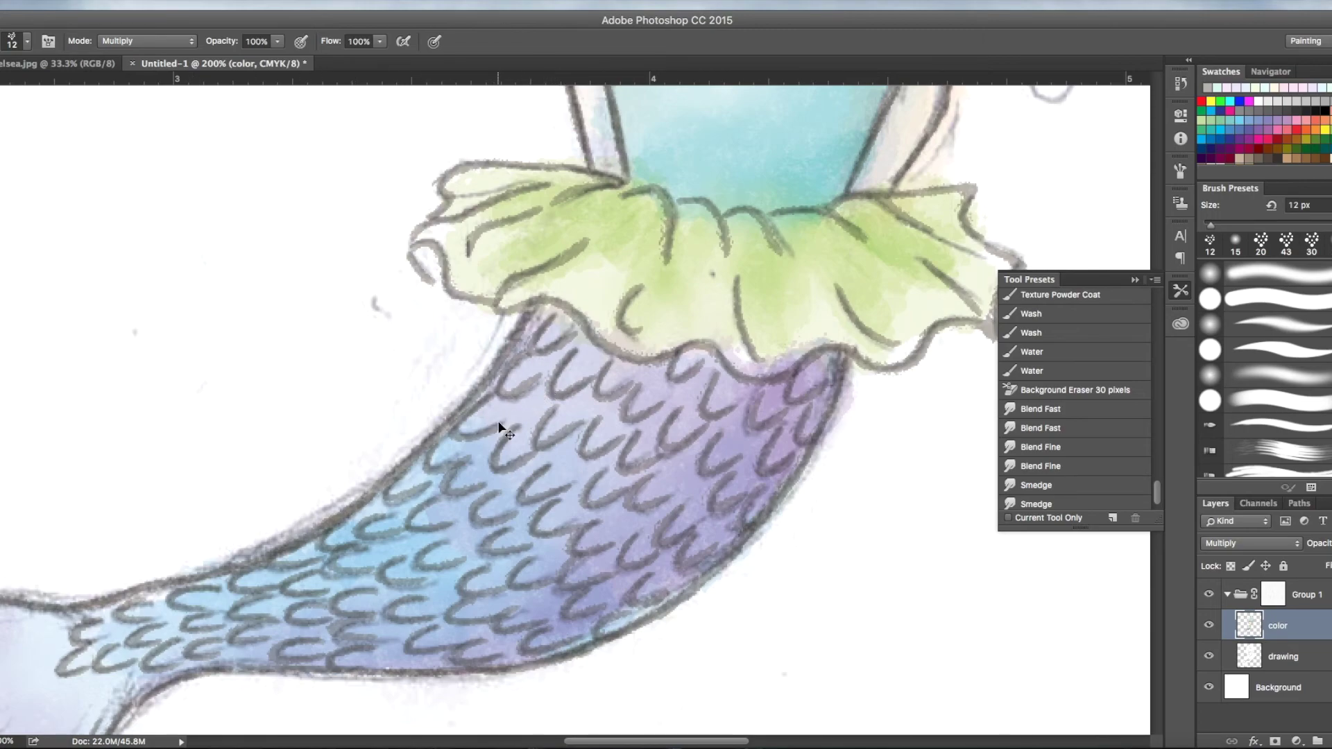
Erase the stray pencil marks on the drawing layer left of the skirt and tail with a 15 px eraser.
{"action": "scroll", "coordinate": [499, 427], "scroll_direction": "down", "scroll_amount": 3}
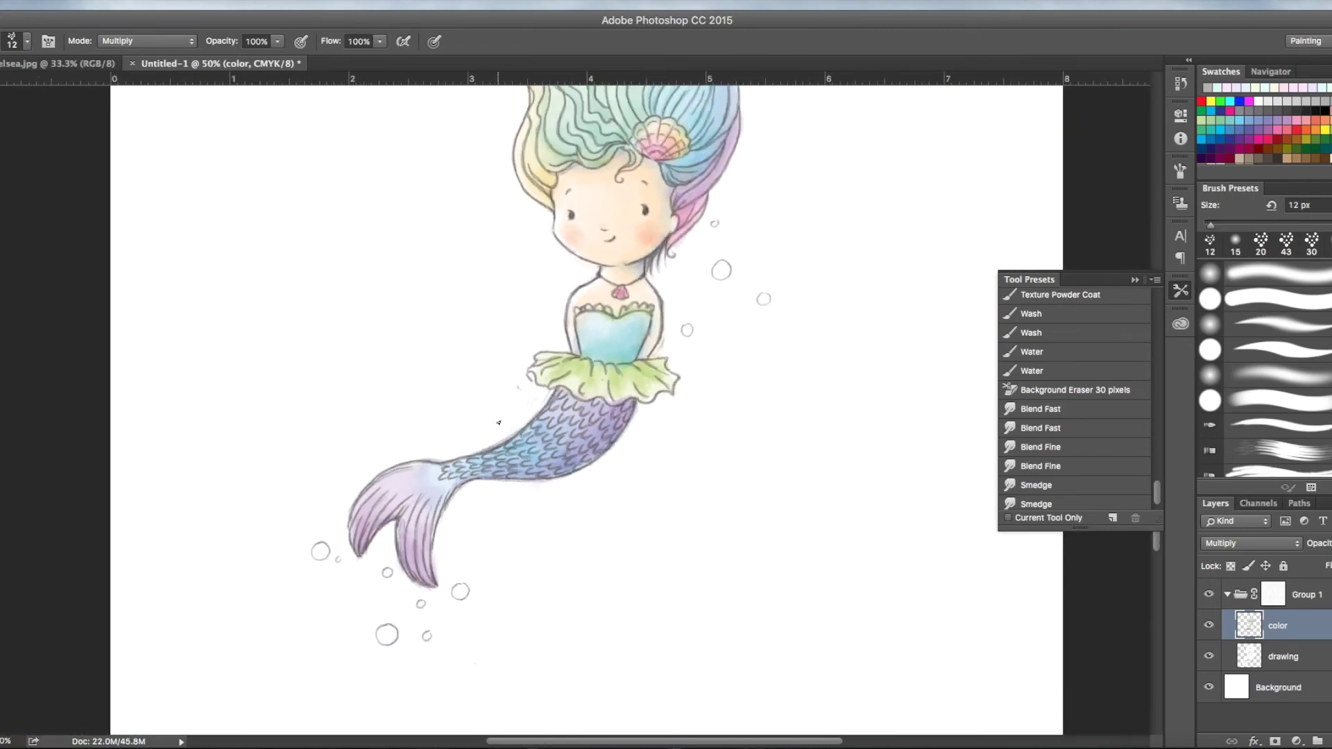
{"action": "scroll", "coordinate": [498, 421], "scroll_direction": "up", "scroll_amount": 4}
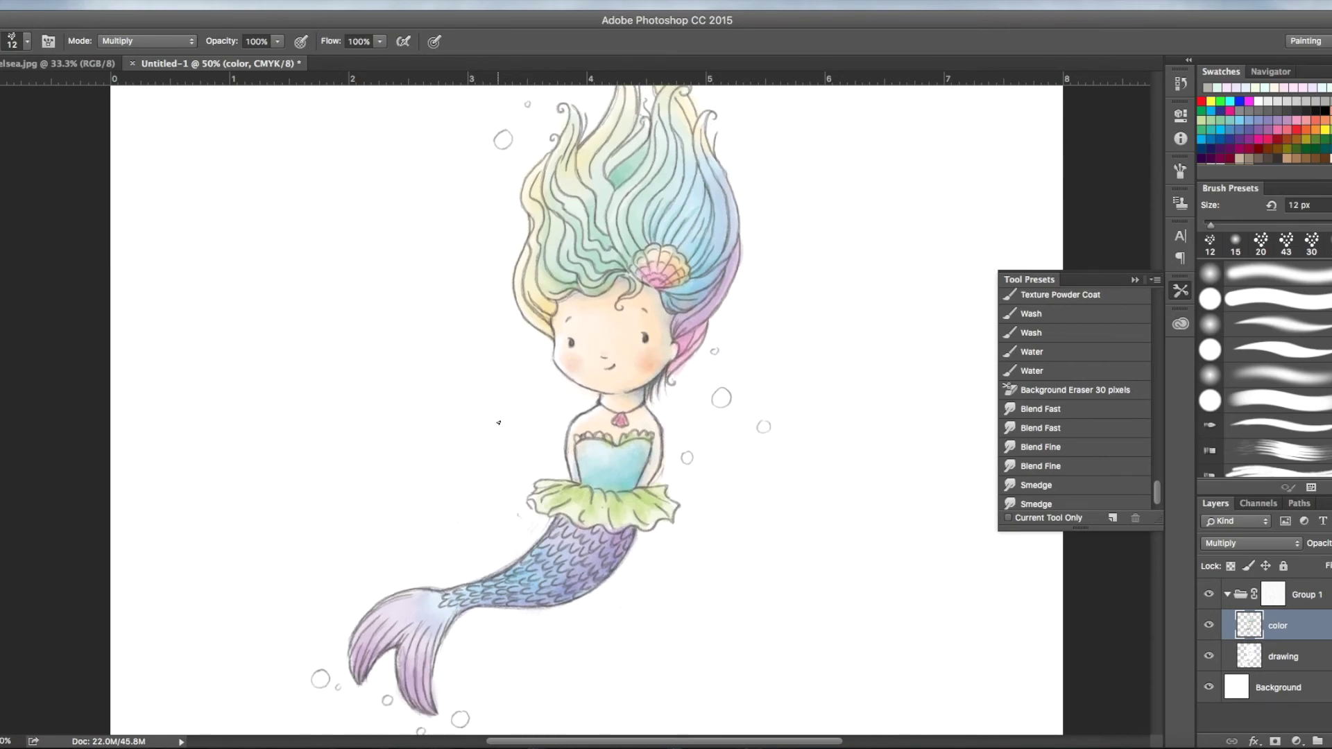
{"action": "scroll", "coordinate": [498, 422], "scroll_direction": "down", "scroll_amount": 2}
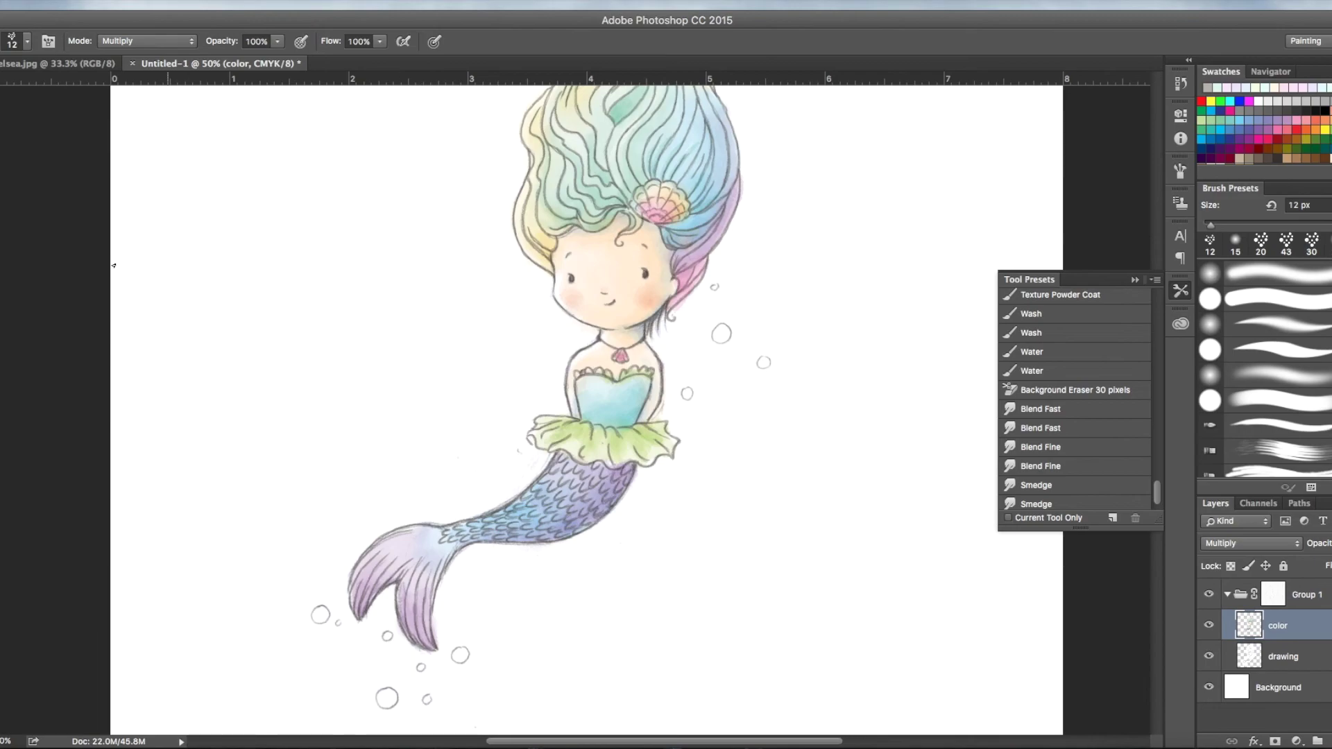
{"action": "key", "text": "e"}
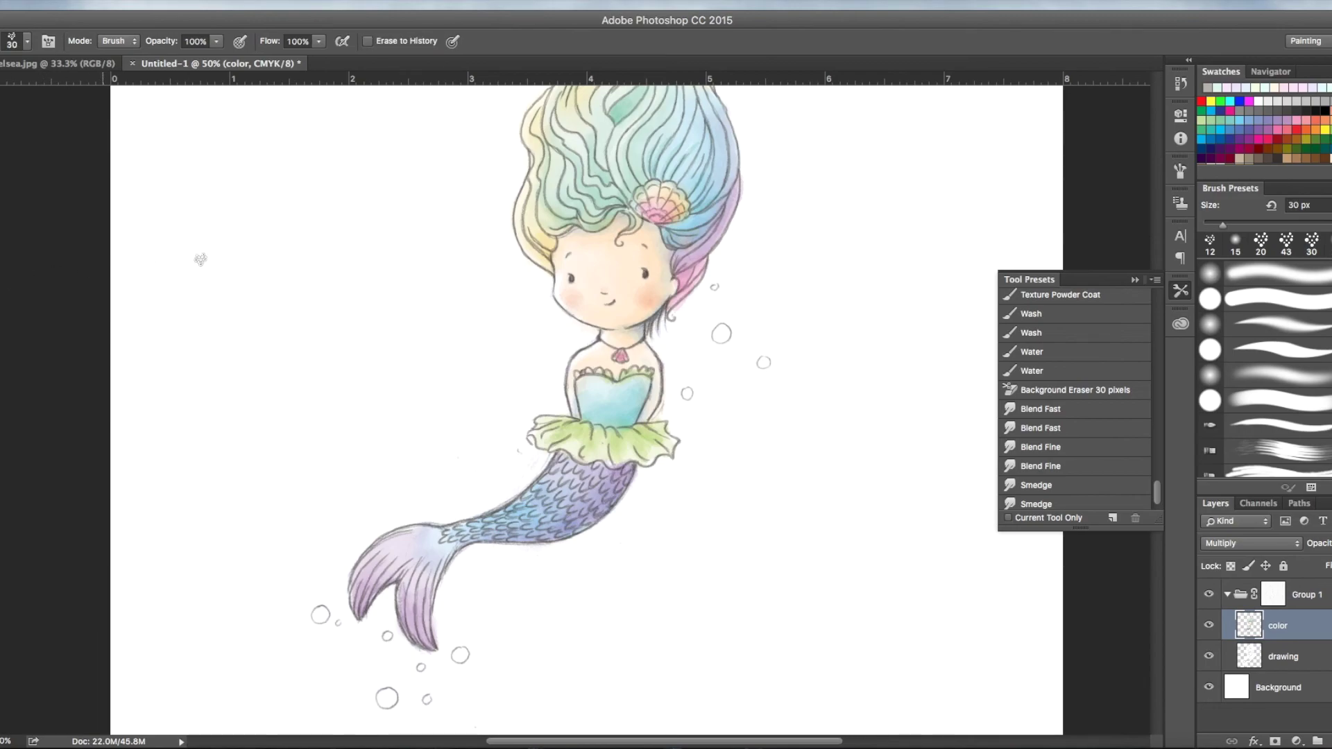
{"action": "left_click", "coordinate": [1278, 654]}
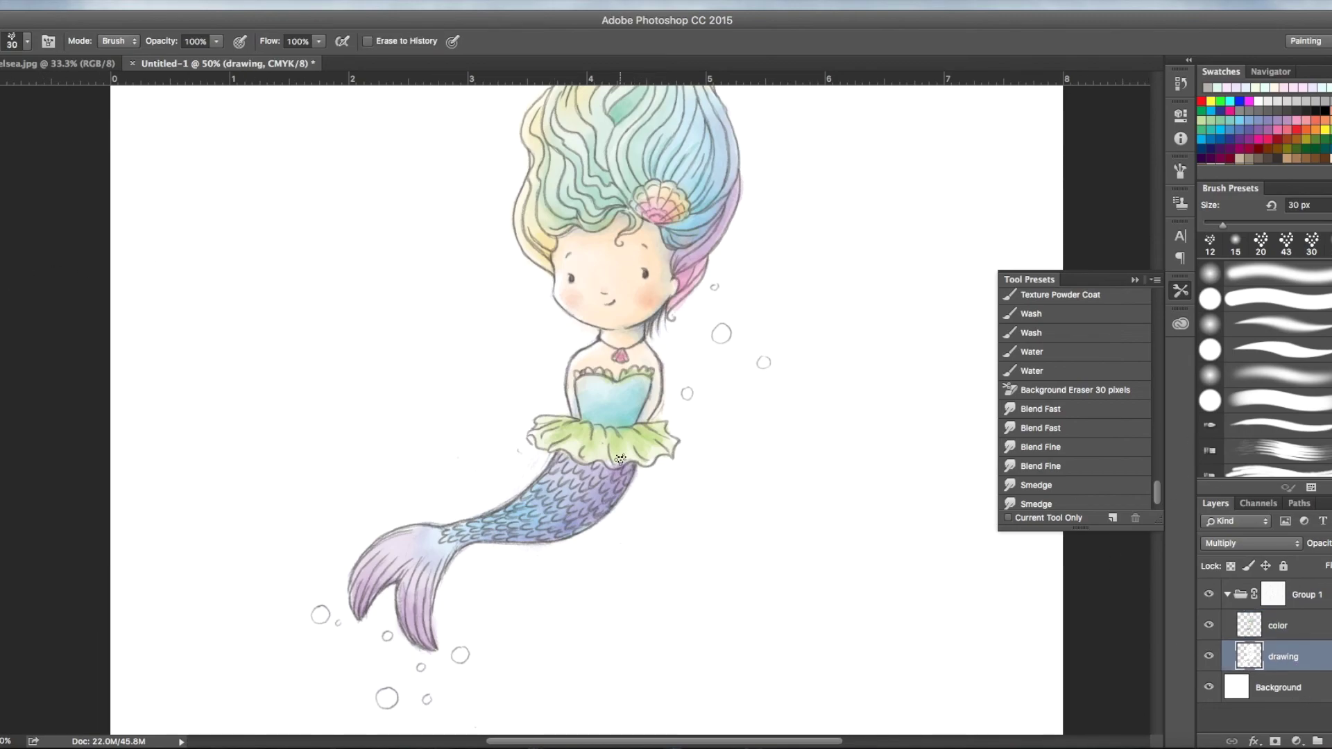
{"action": "scroll", "coordinate": [621, 463], "scroll_direction": "up", "scroll_amount": 3}
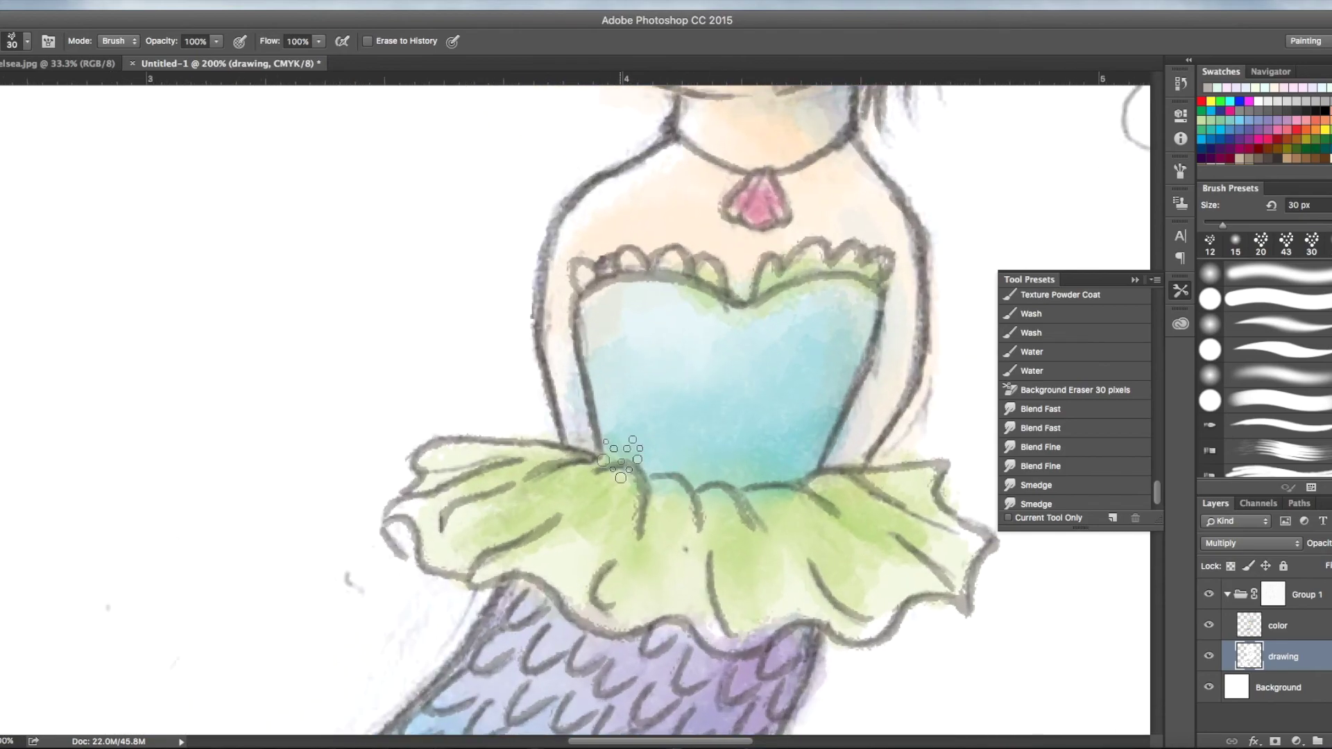
{"action": "scroll", "coordinate": [621, 464], "scroll_direction": "down", "scroll_amount": 5}
{"action": "scroll", "coordinate": [620, 464], "scroll_direction": "left", "scroll_amount": 4}
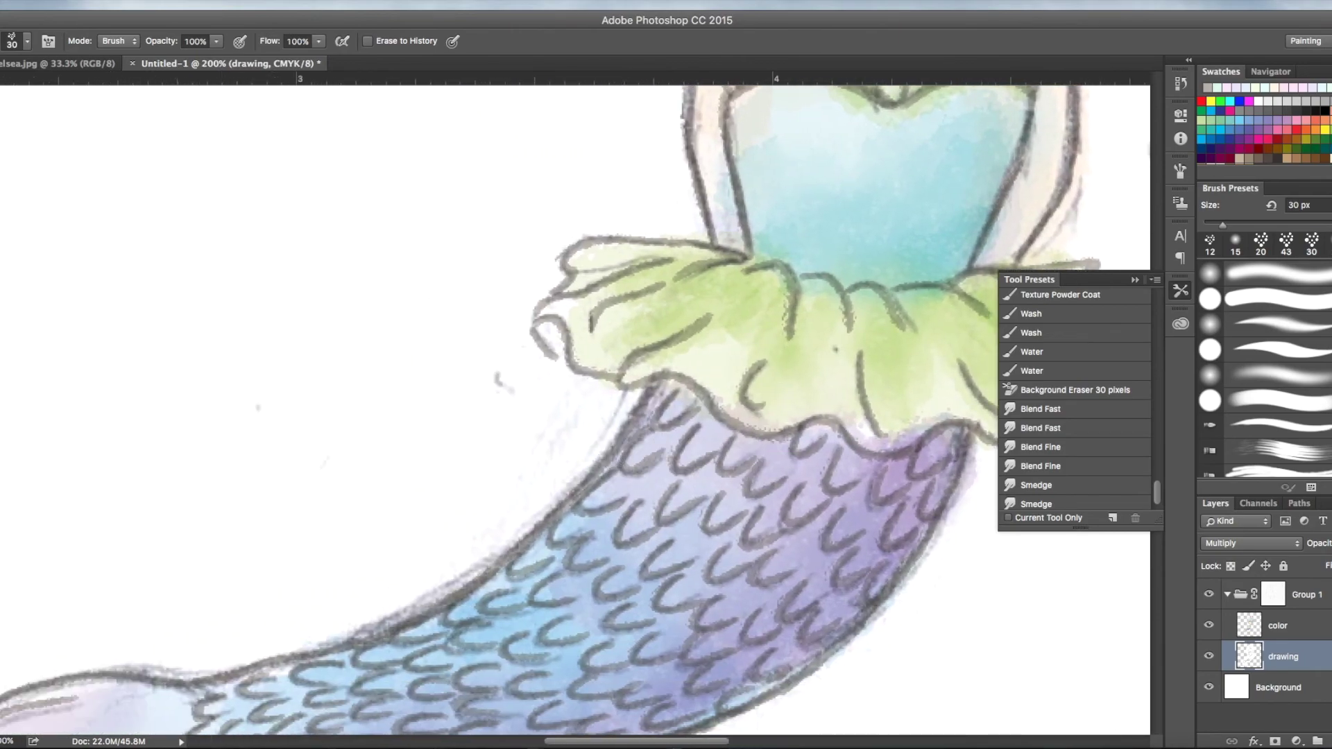
{"action": "left_click", "coordinate": [27, 43]}
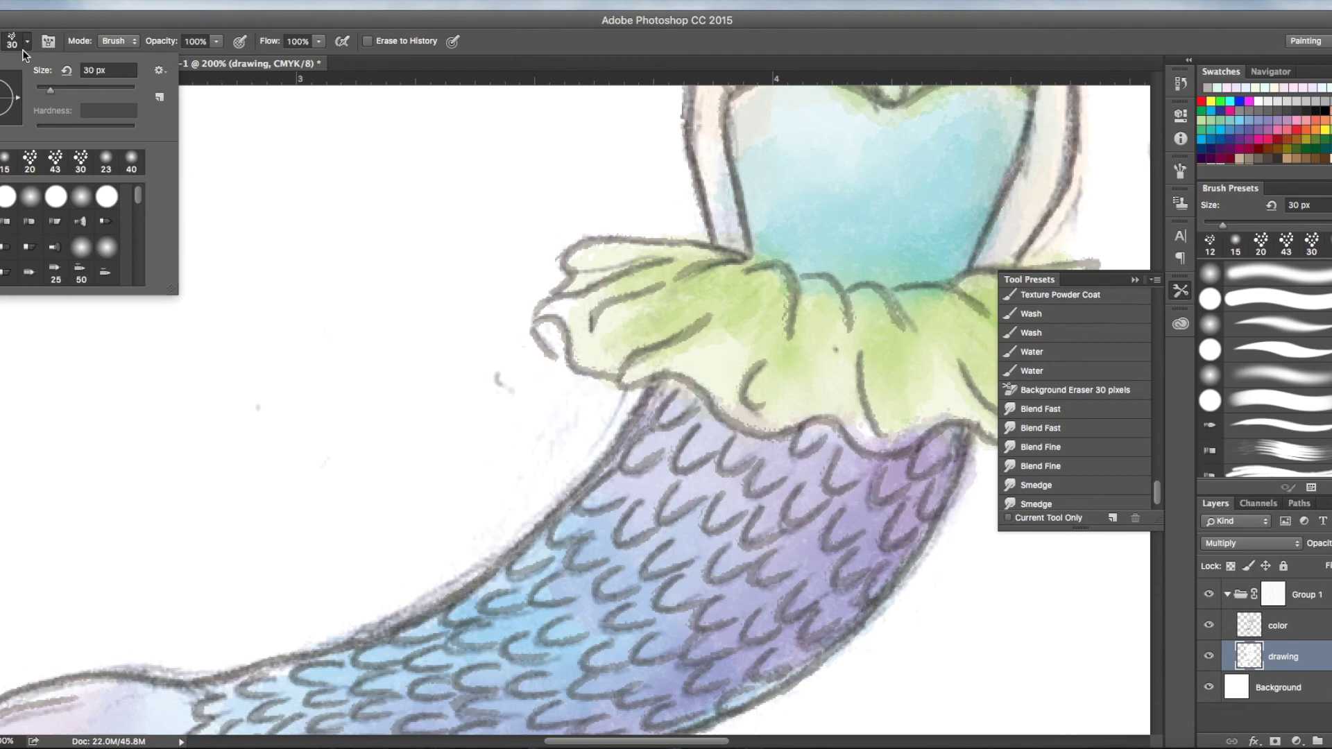
{"action": "left_click_drag", "start_coordinate": [48, 94], "coordinate": [44, 94]}
{"action": "left_click", "coordinate": [496, 378]}
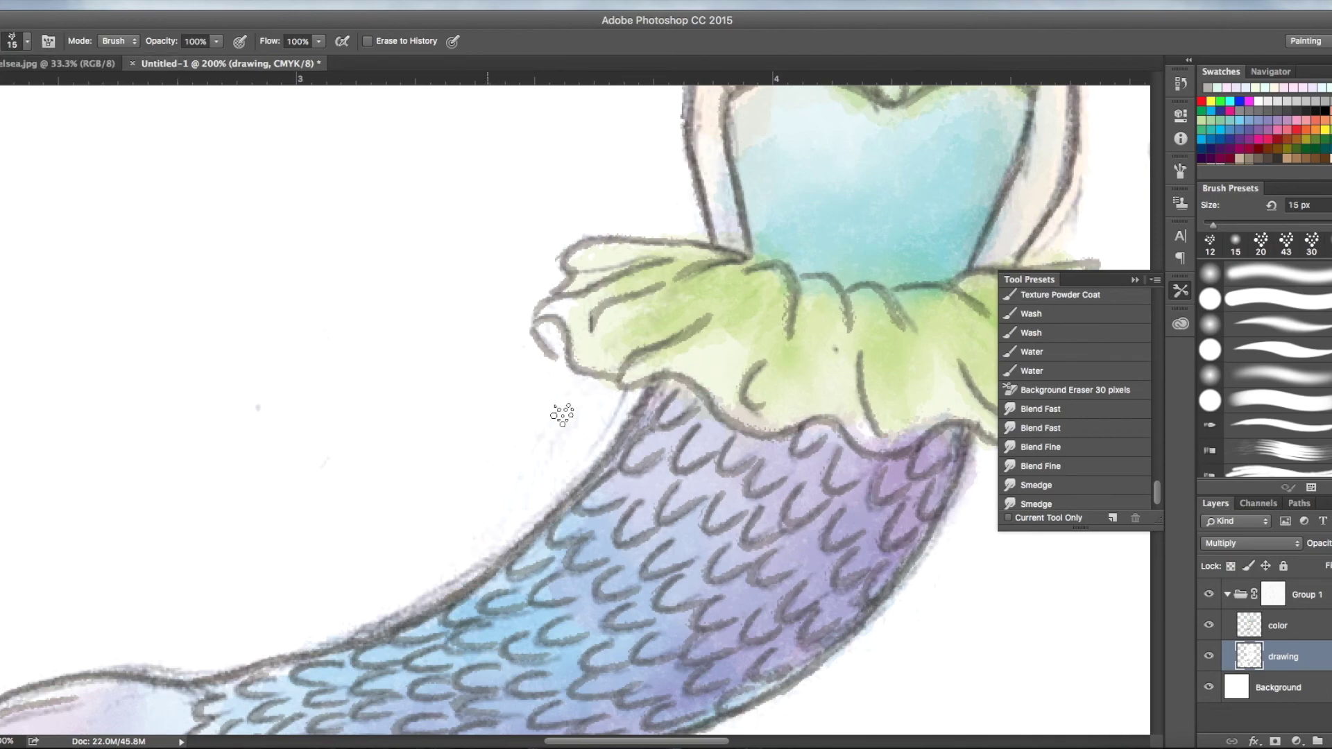
{"action": "mouse_move", "coordinate": [557, 382]}
{"action": "left_mouse_down"}
{"action": "mouse_move", "coordinate": [615, 389]}
{"action": "mouse_move", "coordinate": [526, 505]}
{"action": "mouse_move", "coordinate": [591, 453]}
{"action": "mouse_move", "coordinate": [448, 568]}
{"action": "mouse_move", "coordinate": [592, 426]}
{"action": "left_mouse_up"}
{"action": "mouse_move", "coordinate": [371, 437]}
{"action": "left_mouse_down"}
{"action": "mouse_move", "coordinate": [303, 481]}
{"action": "mouse_move", "coordinate": [260, 400]}
{"action": "left_mouse_up"}
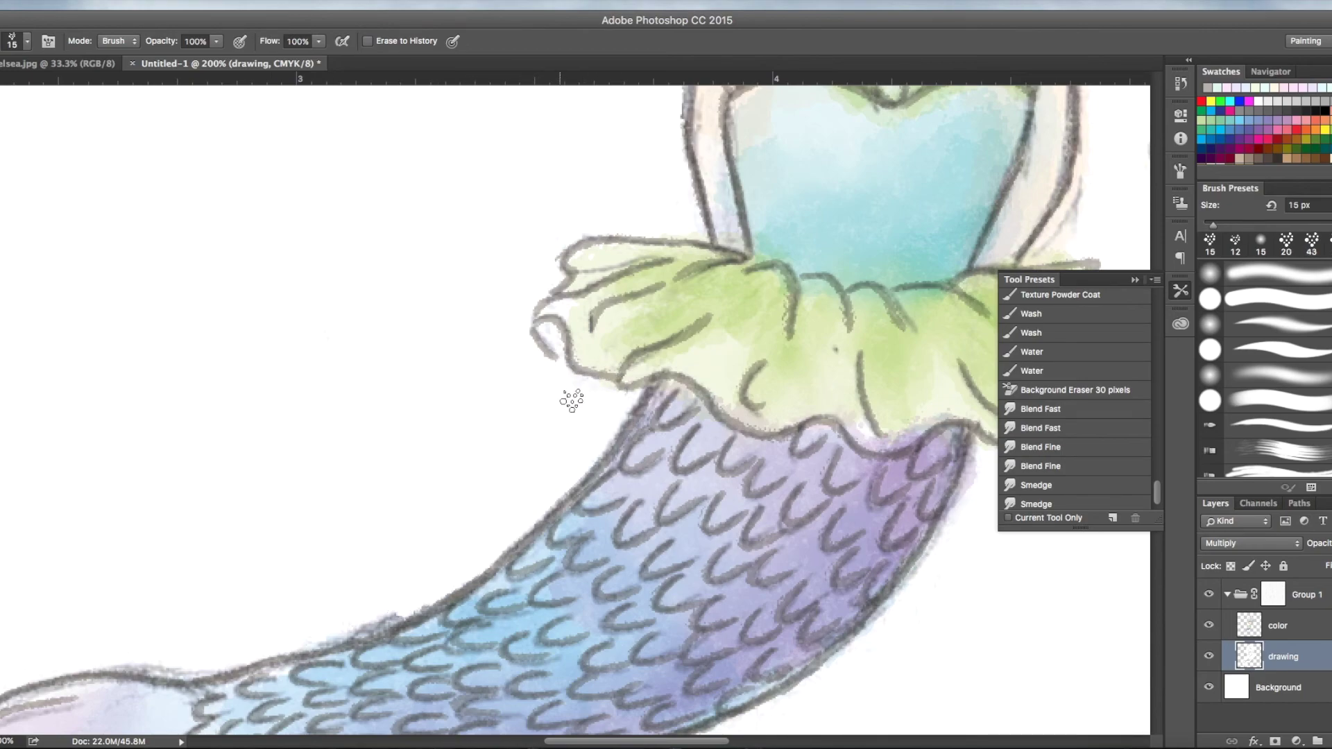
Erase the rough sketch lines along the tail's upper contour and the stray dot on the skirt.
{"action": "left_click_drag", "start_coordinate": [378, 615], "coordinate": [397, 604]}
{"action": "mouse_move", "coordinate": [181, 663]}
{"action": "left_mouse_down"}
{"action": "mouse_move", "coordinate": [111, 659]}
{"action": "mouse_move", "coordinate": [213, 662]}
{"action": "left_mouse_up"}
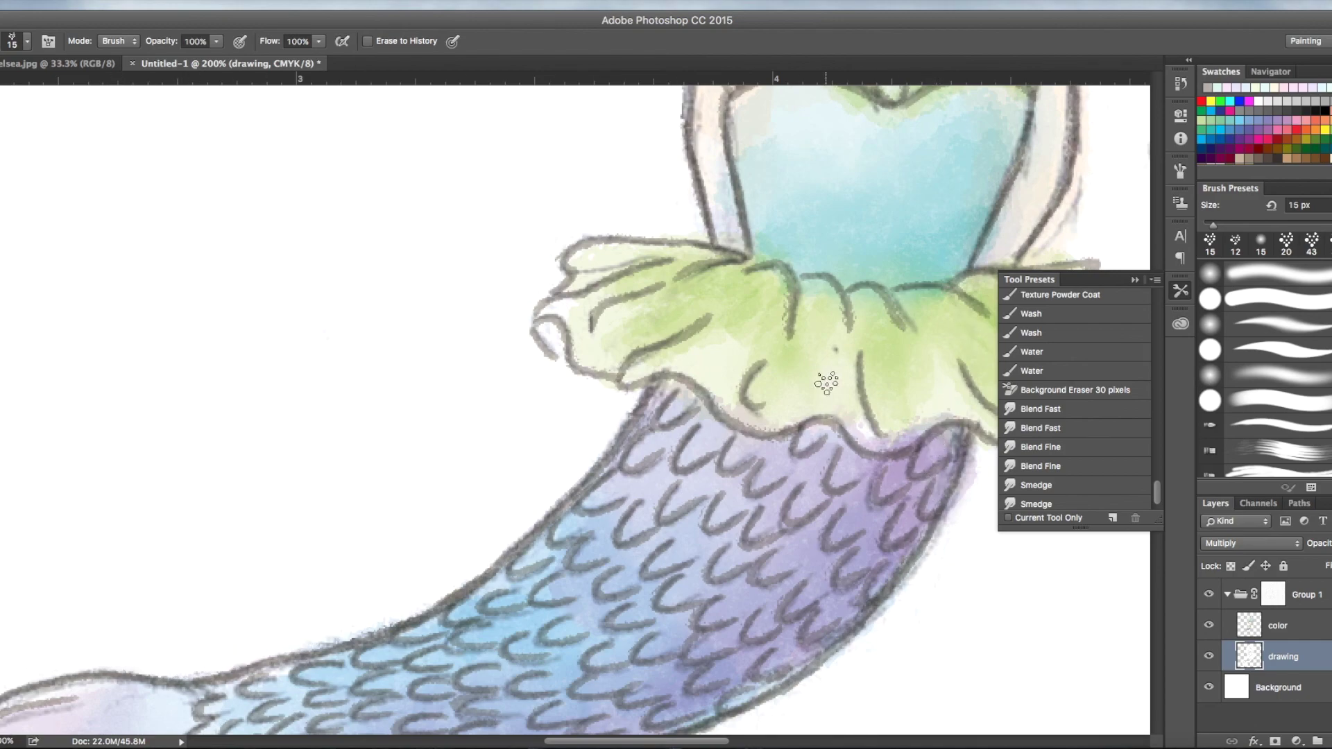
{"action": "left_click", "coordinate": [836, 351]}
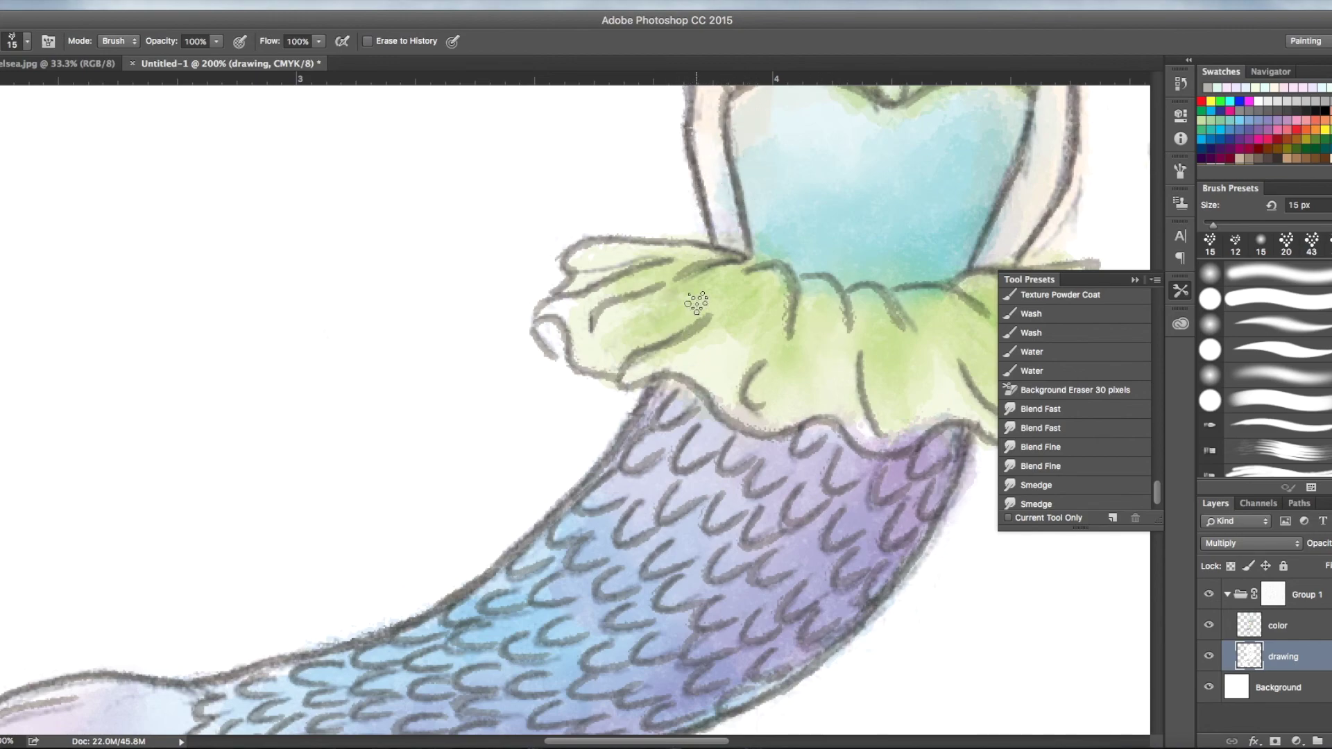
Check the torso, tail fin and hair for leftover stray marks, and examine the whole illustration.
{"action": "scroll", "coordinate": [696, 303], "scroll_direction": "up", "scroll_amount": 10}
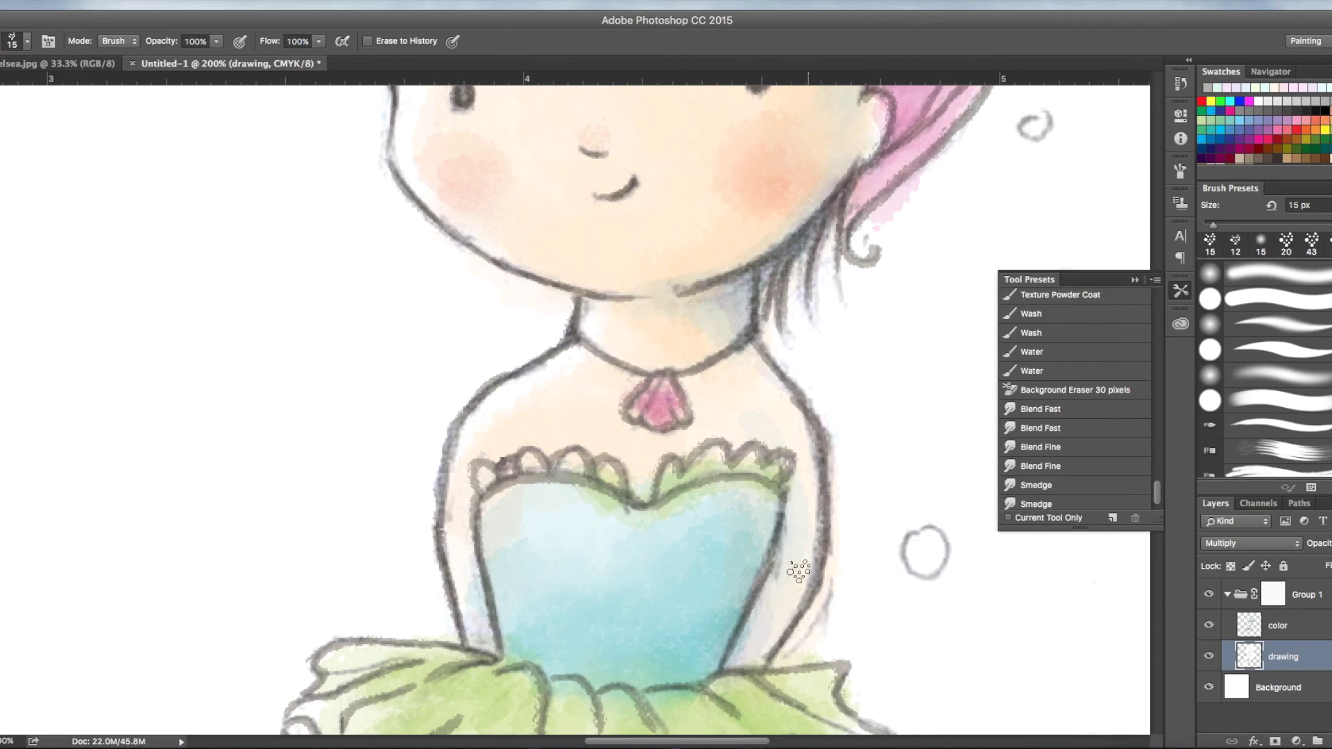
{"action": "scroll", "coordinate": [782, 573], "scroll_direction": "up", "scroll_amount": 3}
{"action": "scroll", "coordinate": [678, 410], "scroll_direction": "down", "scroll_amount": 15}
{"action": "scroll", "coordinate": [678, 410], "scroll_direction": "left", "scroll_amount": 5}
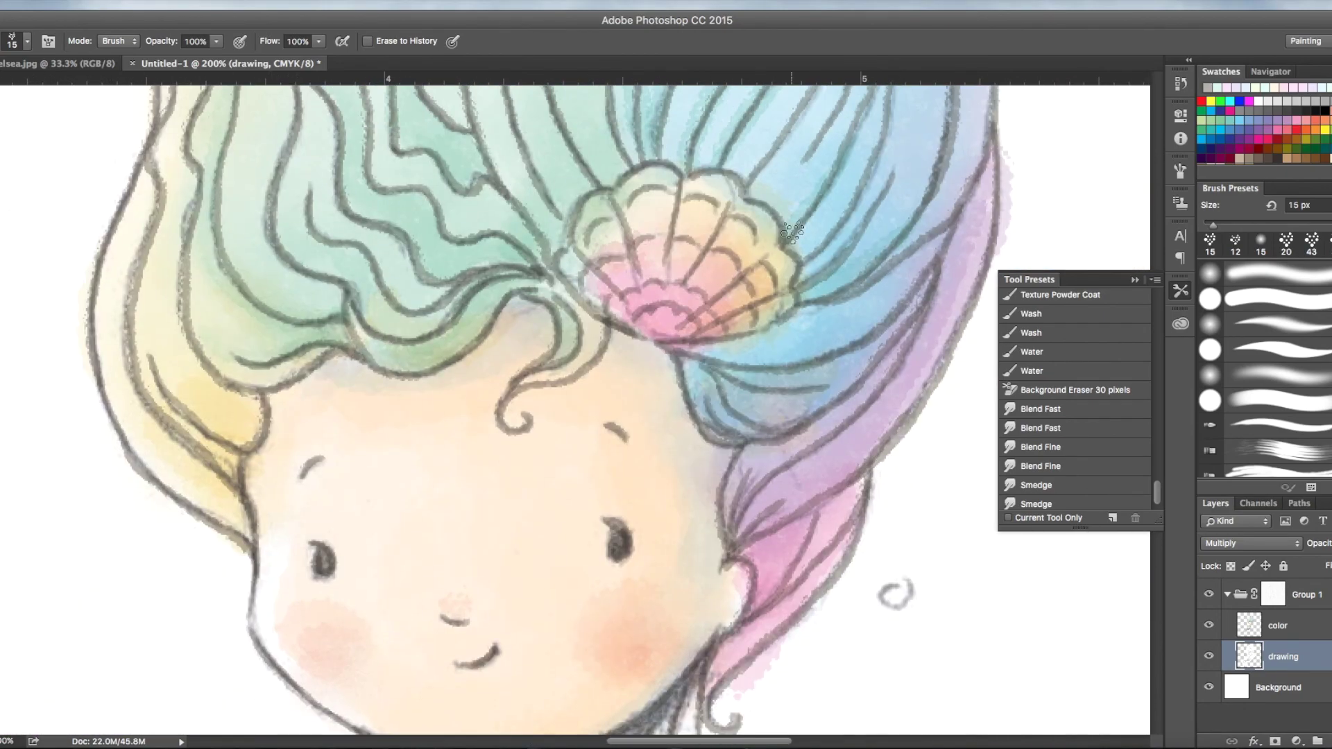
{"action": "scroll", "coordinate": [575, 409], "scroll_direction": "up", "scroll_amount": 10}
{"action": "key", "text": "ctrl+minus"}
{"action": "key", "text": "ctrl+minus"}
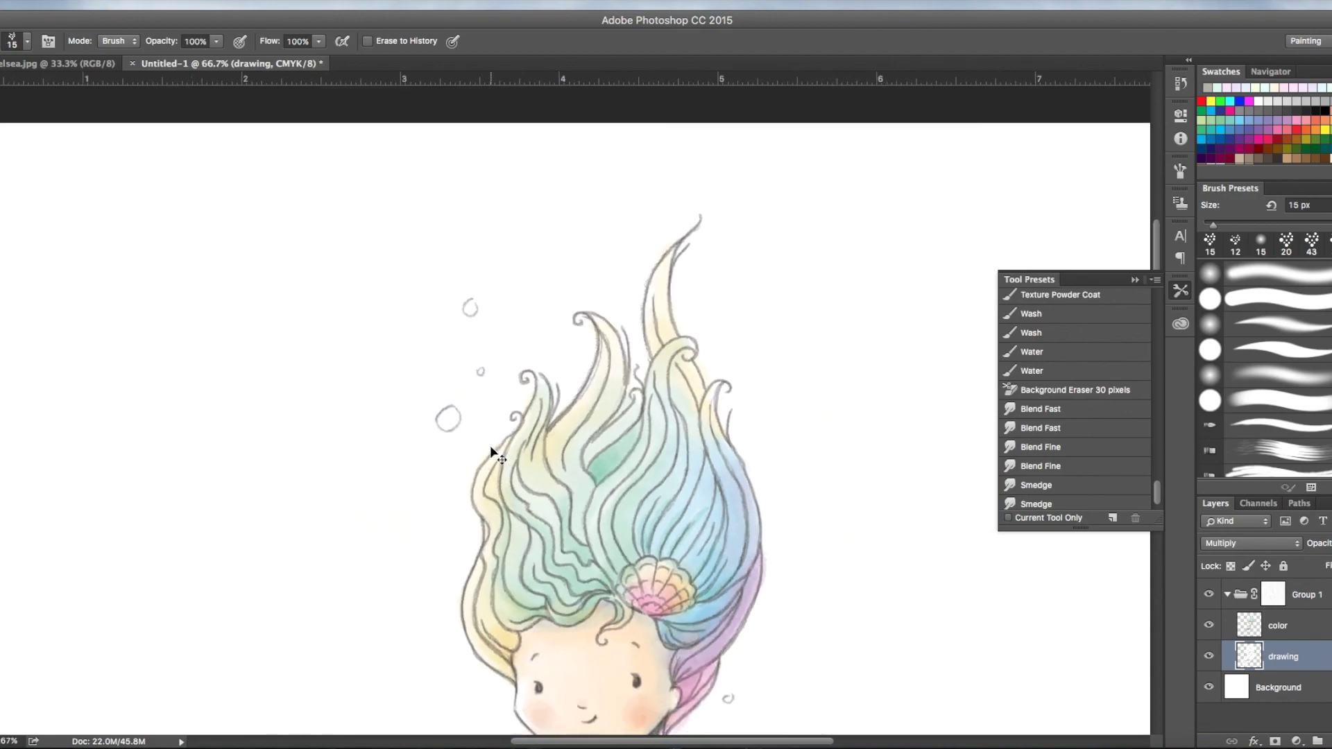
{"action": "key", "text": "ctrl+minus"}
{"action": "scroll", "coordinate": [490, 446], "scroll_direction": "down", "scroll_amount": 5}
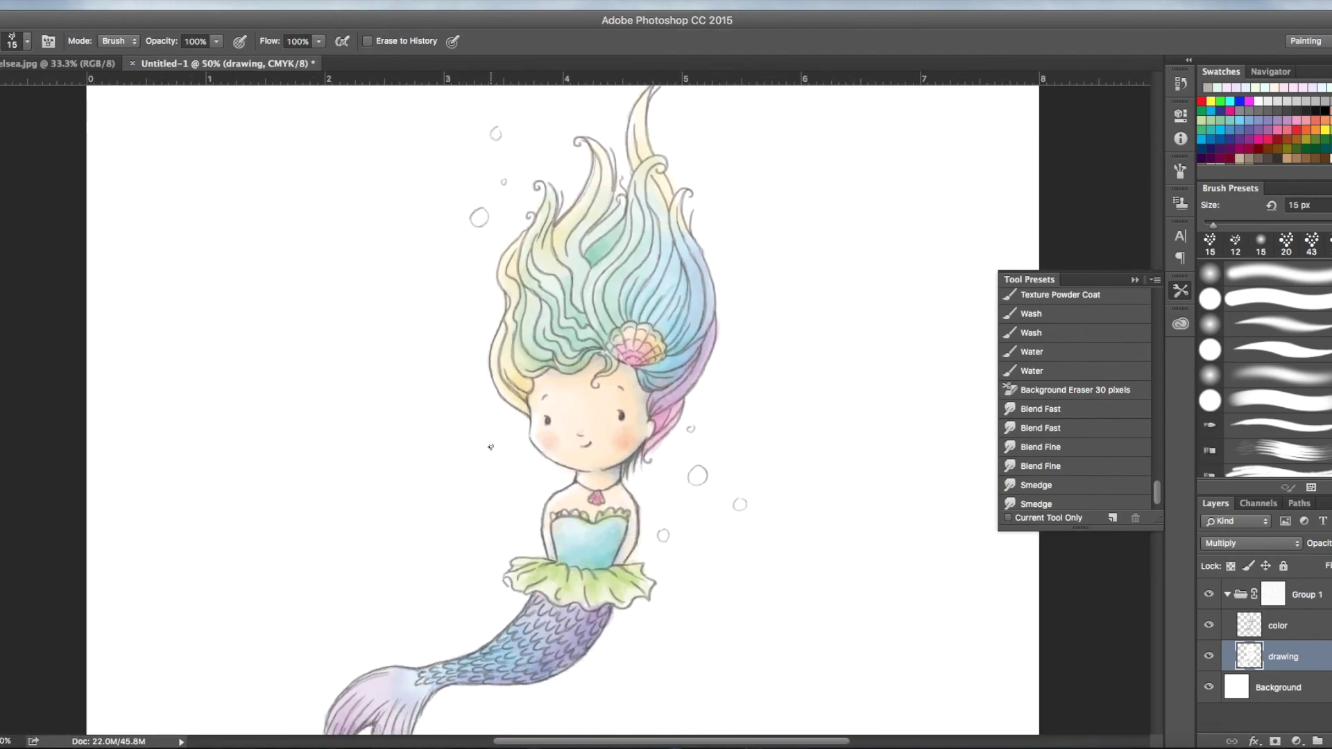
{"action": "key", "text": "ctrl+minus"}
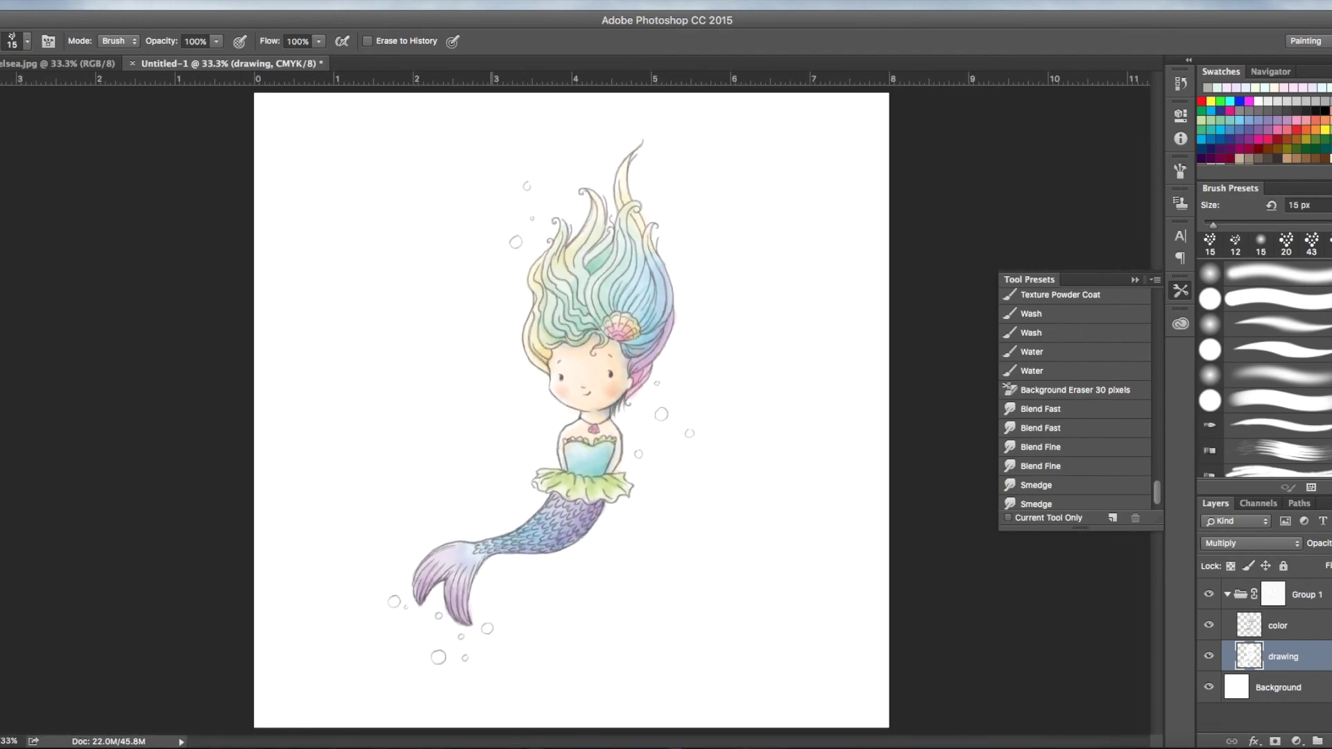